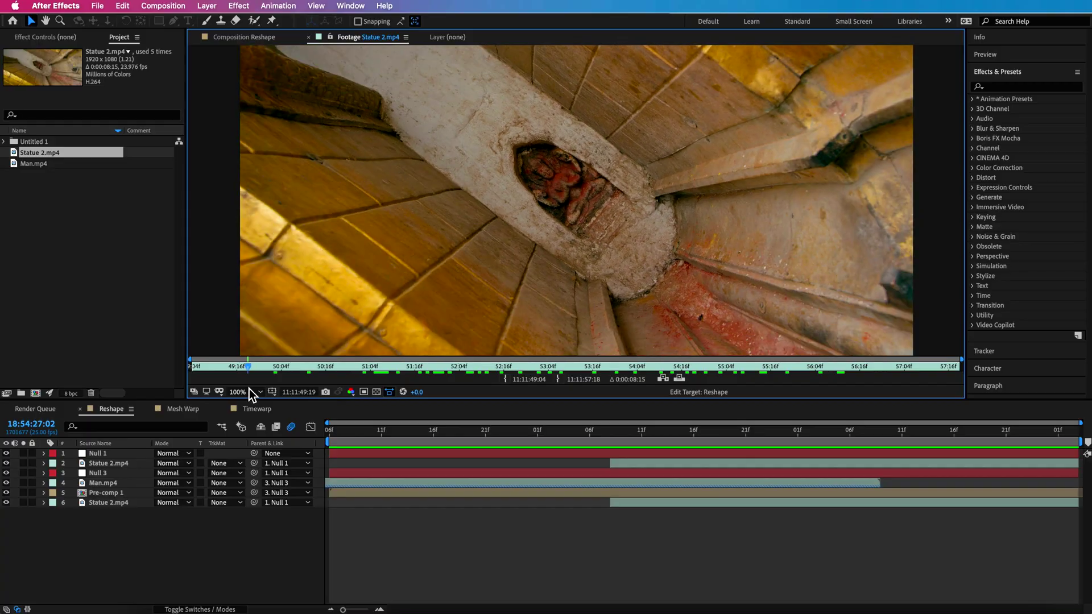
Preview the Statue 2.mp4 and Man.mp4 footage, and create a new composition from Man.mp4.
left_click_drag(248, 366, 660, 392)
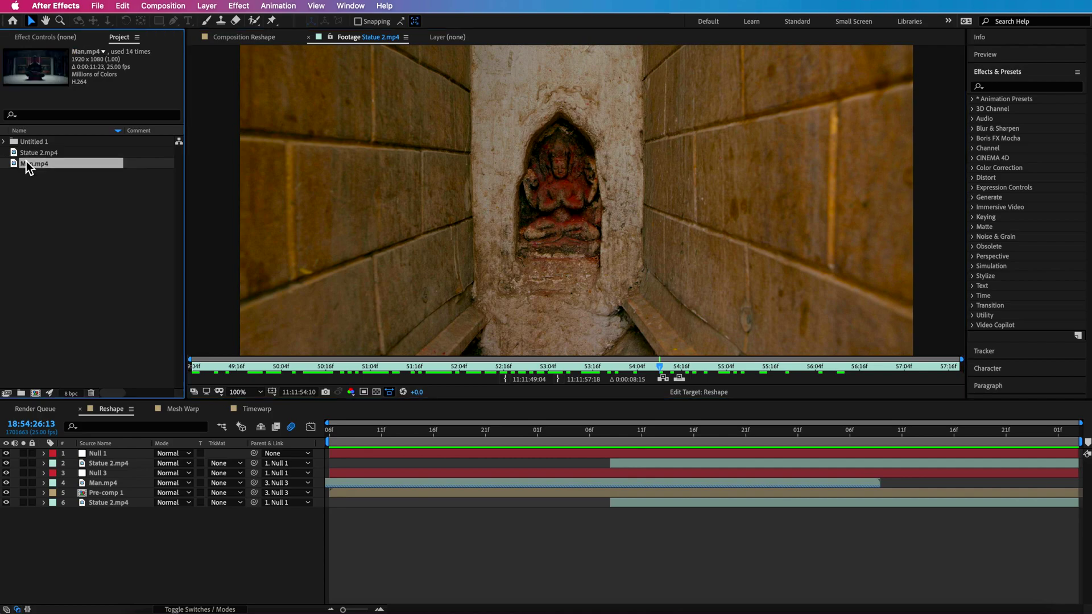
double_click(26, 162)
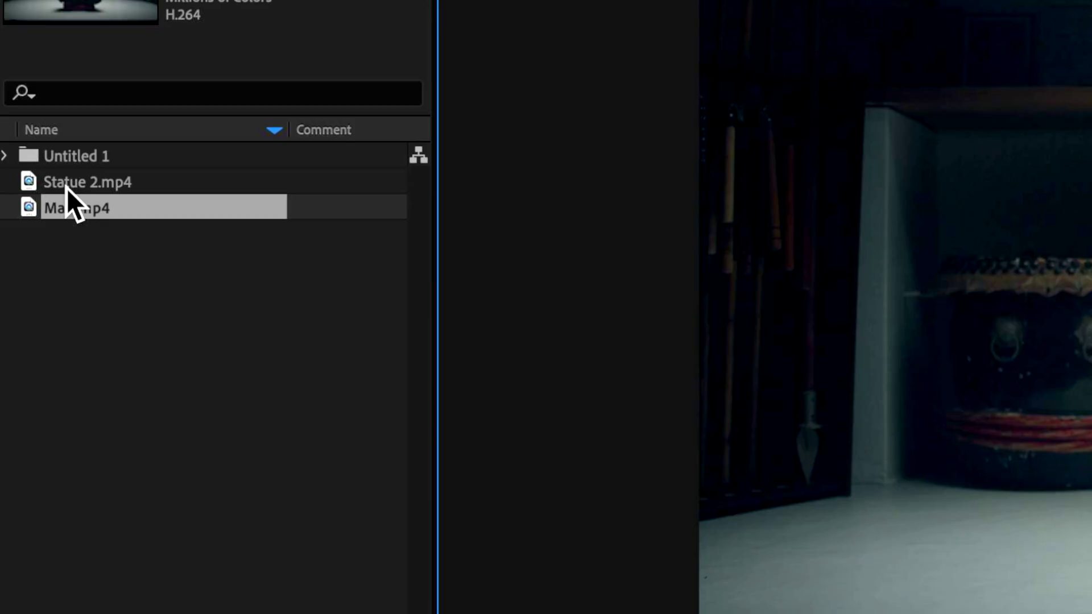
right_click(68, 208)
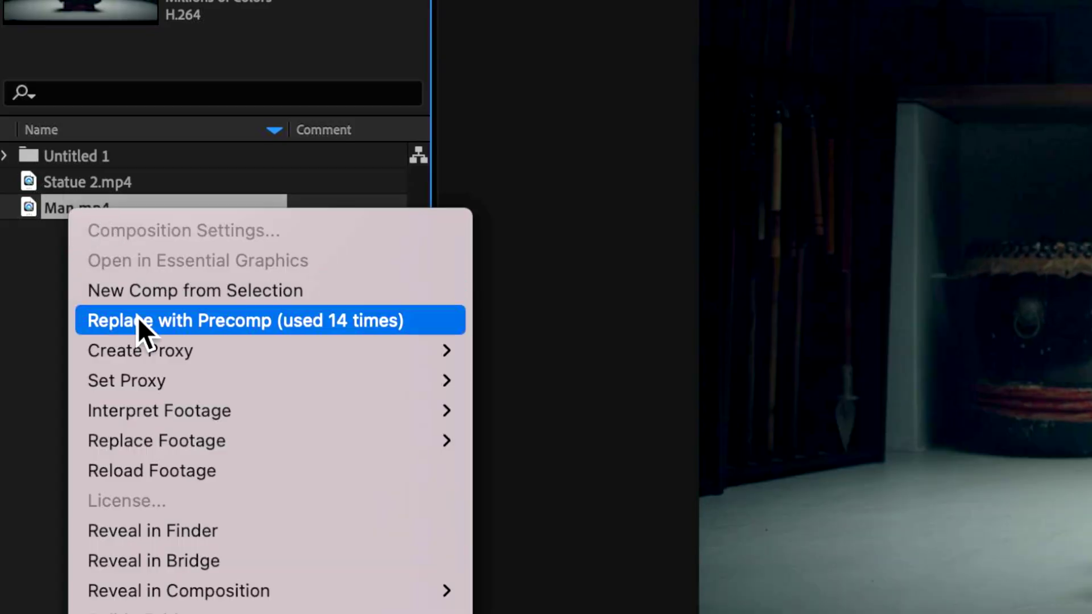
left_click(137, 291)
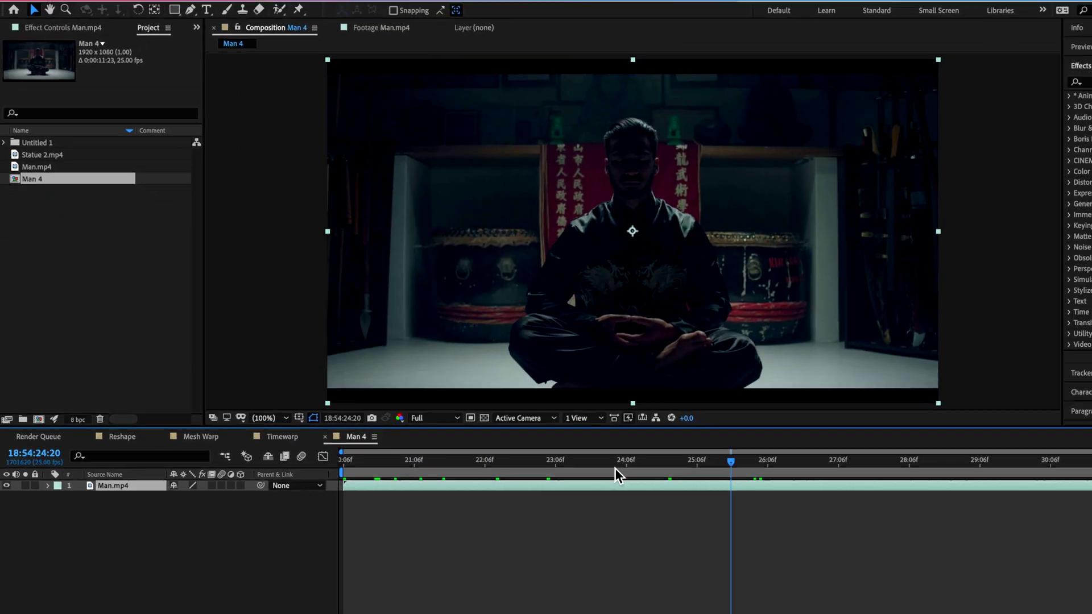
Play back the new composition and scale the Man.mp4 layer up slightly beyond the frame edges.
key("space")
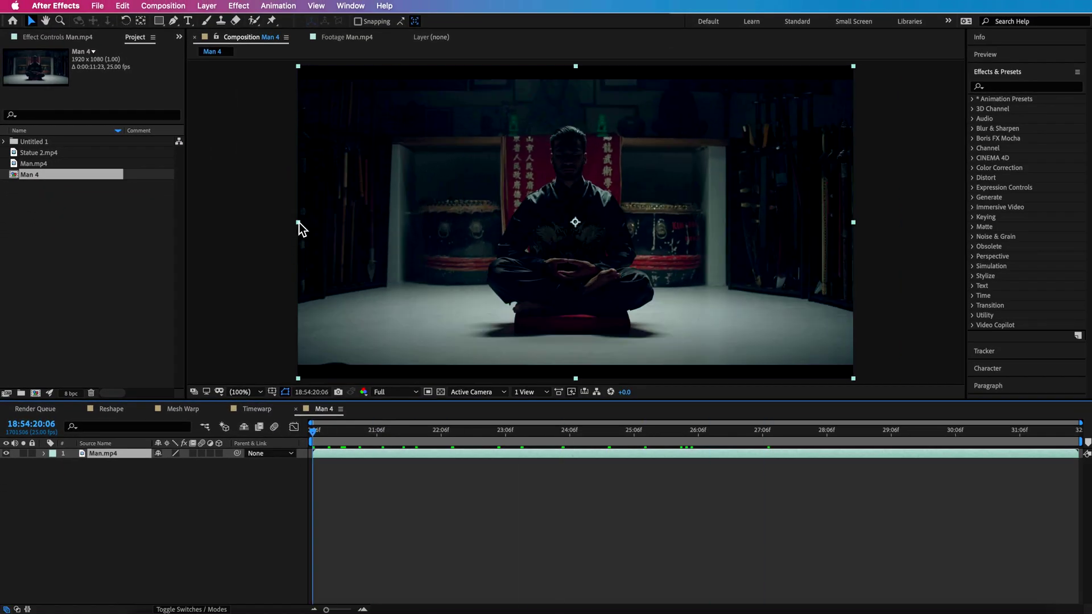
left_click_drag(299, 223, 267, 237)
left_click(115, 466)
left_click(98, 452)
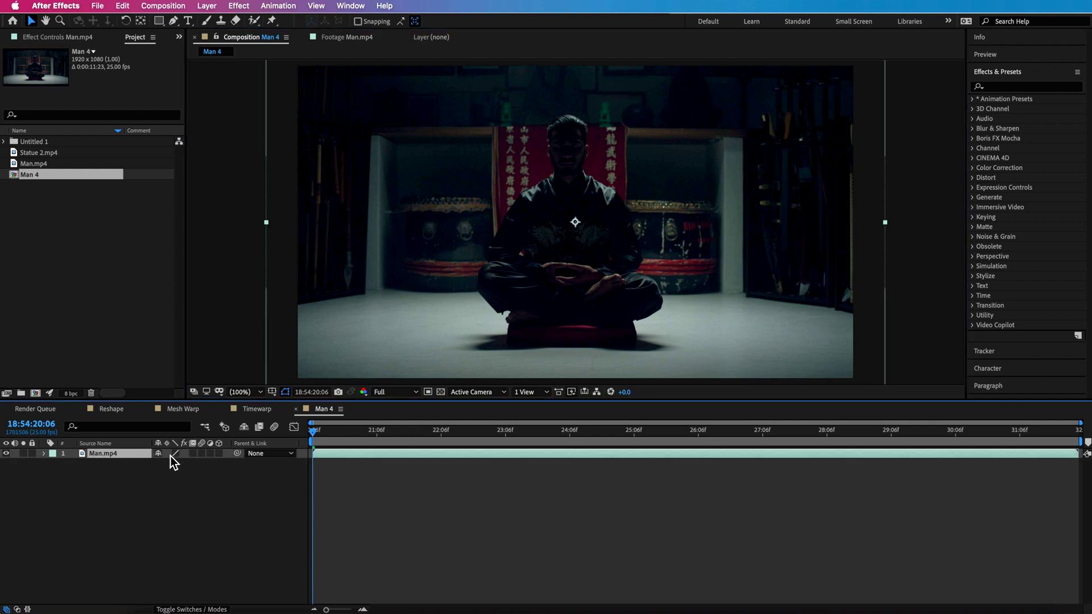
Add Statue 2.mp4 above the Man.mp4 layer and move the current time to the front-facing statue frame at 18:54:25:15.
left_click(38, 157)
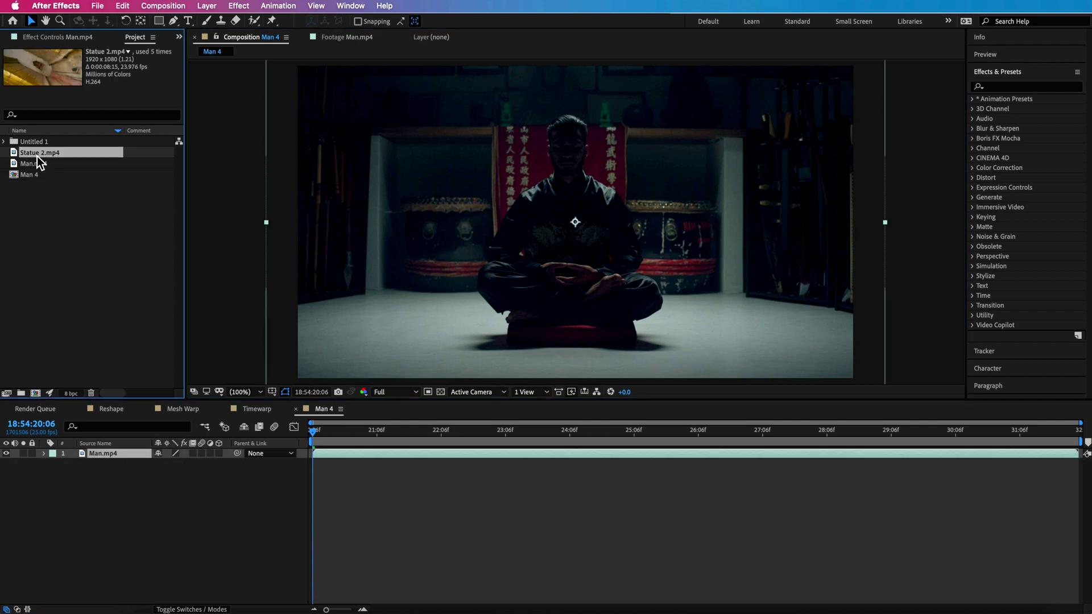
left_click_drag(46, 154, 192, 455)
left_click_drag(347, 432, 391, 449)
left_click_drag(592, 452, 660, 451)
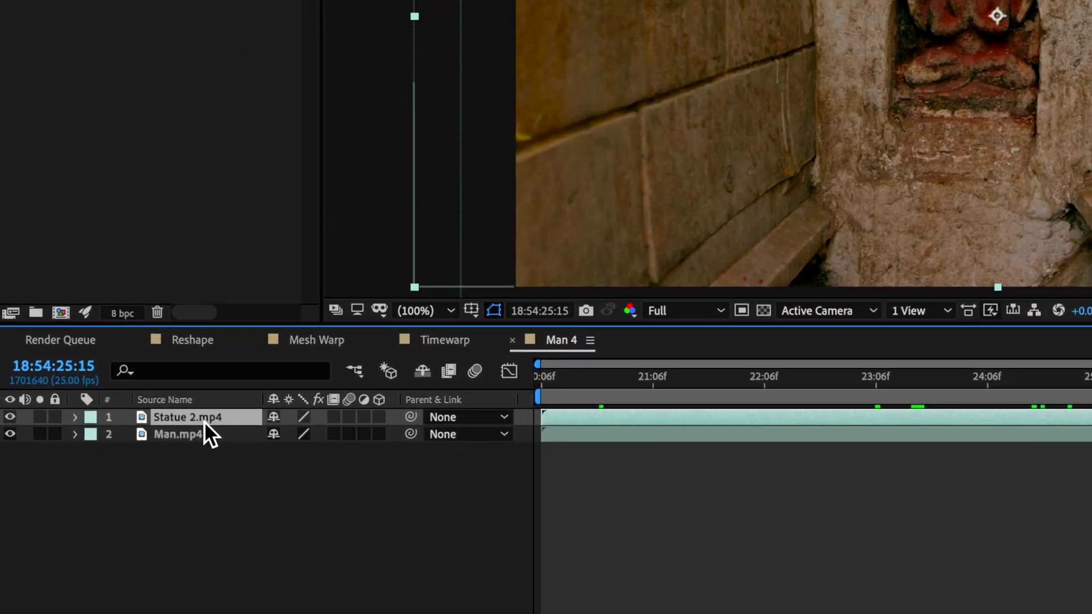
Apply Freeze Frame to the Statue 2.mp4 layer at the current time.
right_click(122, 456)
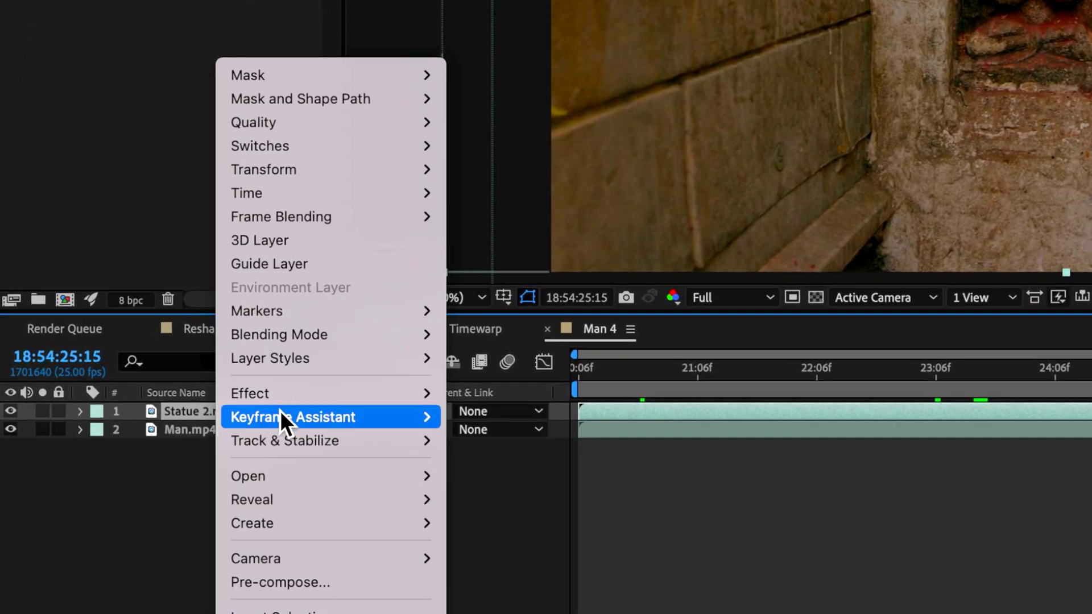
mouse_move(397, 196)
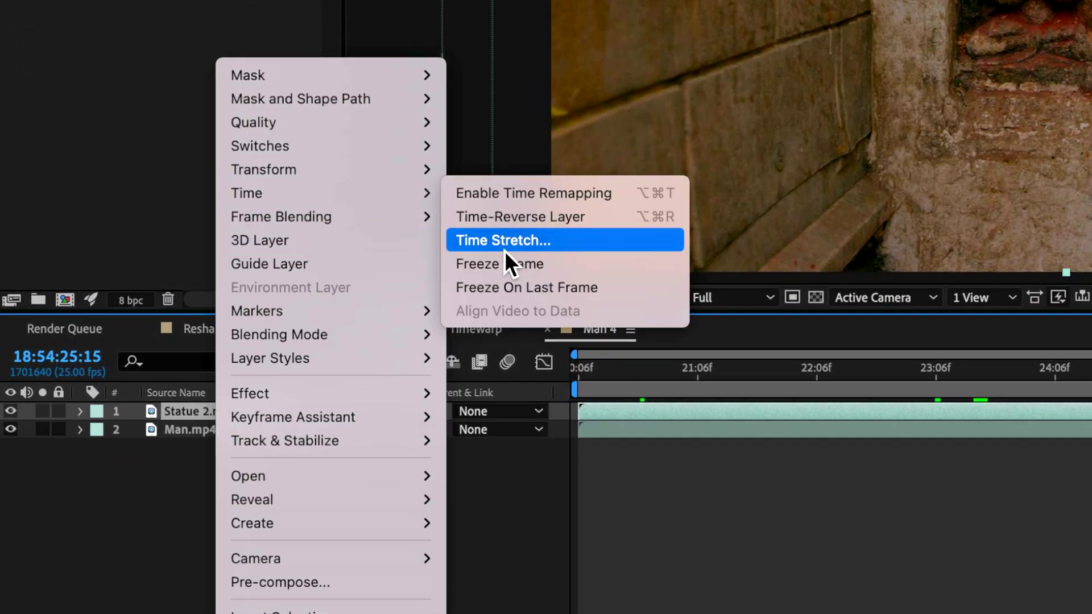
left_click(502, 265)
Freeze the Man.mp4 layer on its first frame at 18:54:20:06, and shift the Statue 2.mp4 layer earlier in time.
left_click(622, 392)
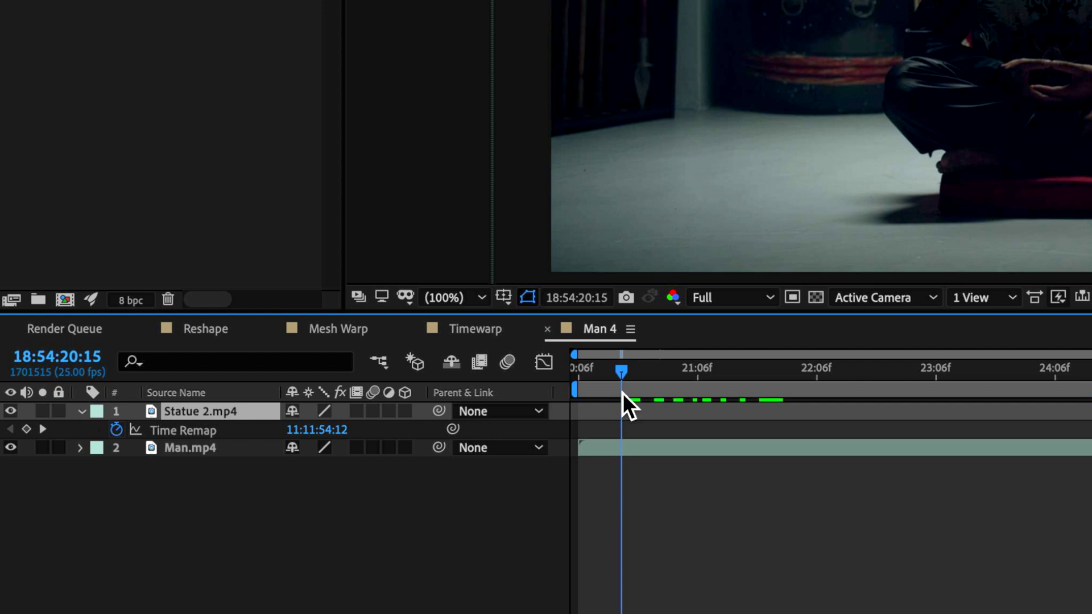
left_click_drag(622, 392, 578, 409)
left_click(190, 448)
right_click(203, 449)
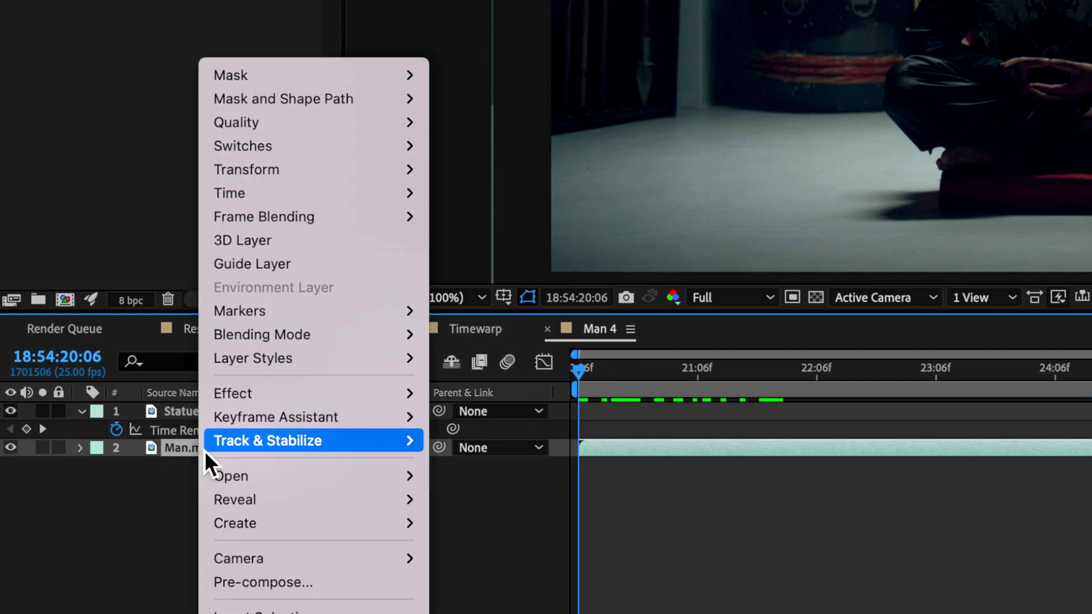
mouse_move(327, 196)
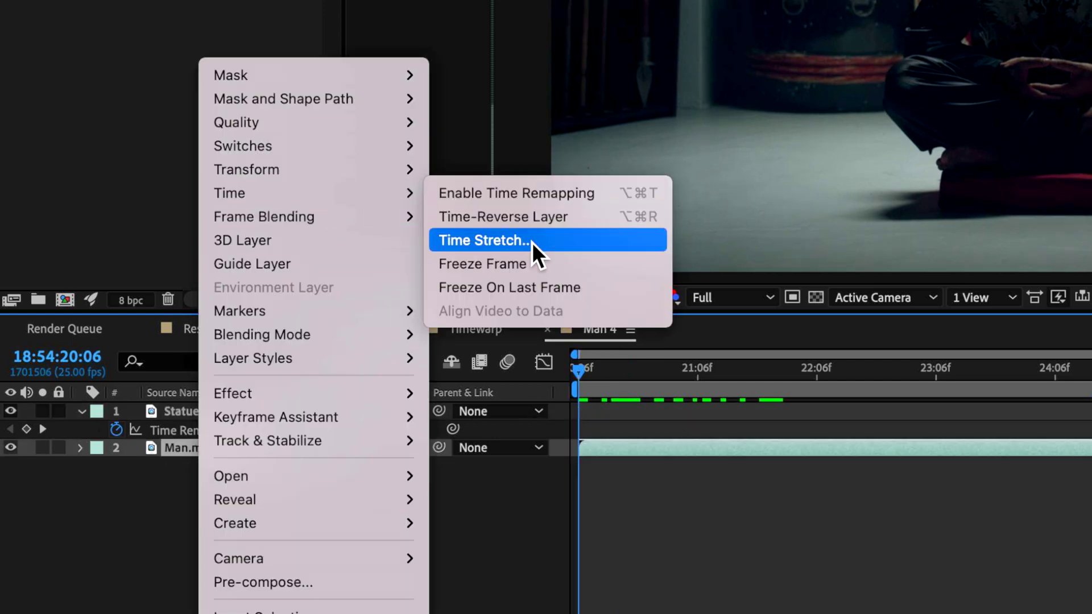
left_click(523, 271)
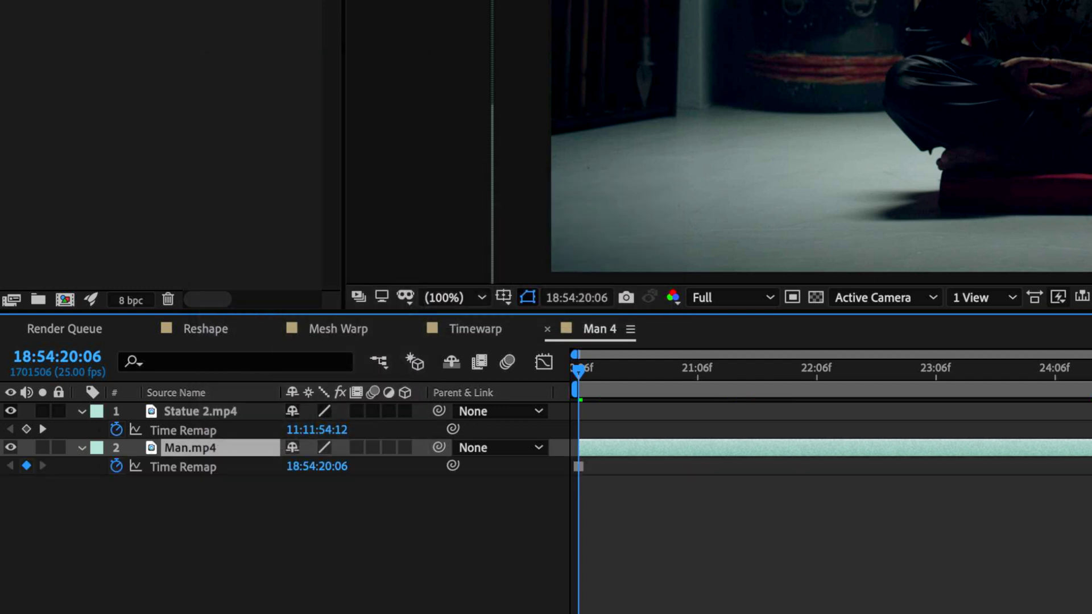
left_click_drag(853, 412, 762, 422)
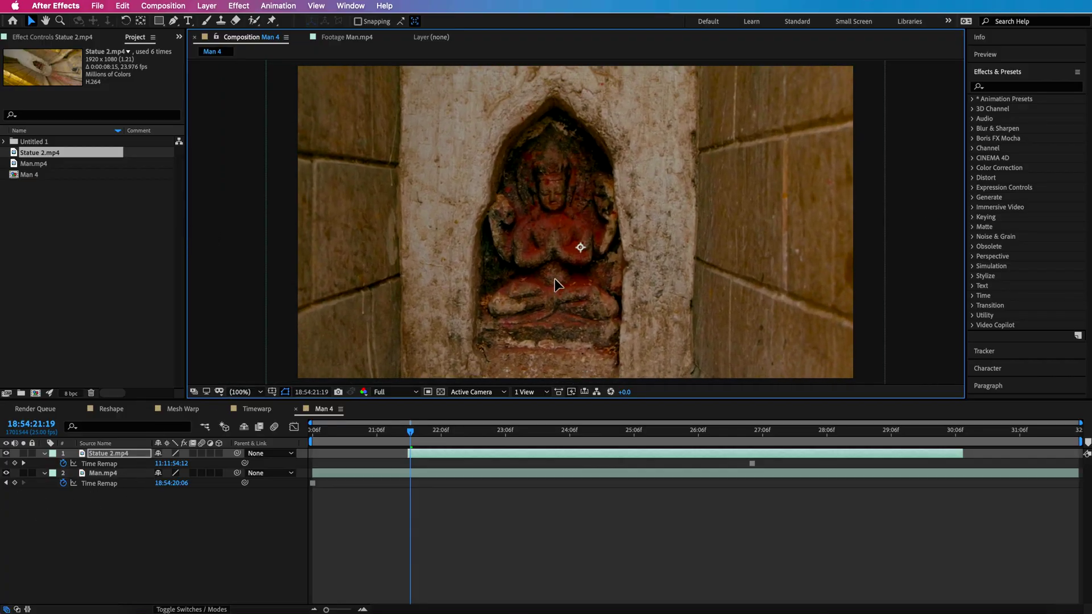
Lower the Statue 2.mp4 layer's opacity to 43% and reposition the statue to line up with the seated man.
left_click_drag(190, 468, 133, 468)
key("t")
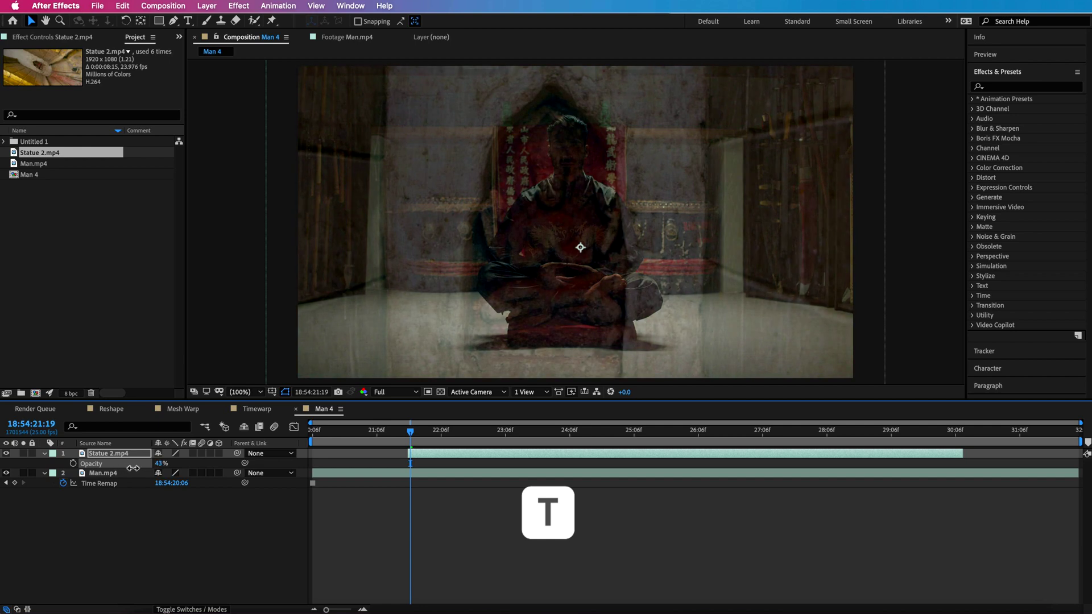
left_click(105, 453)
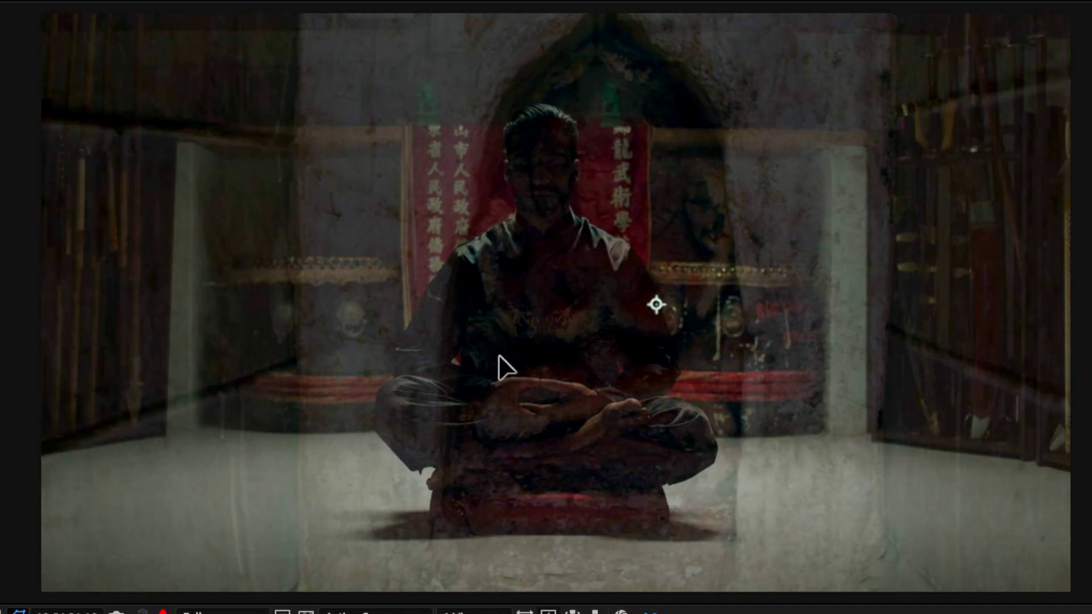
left_click_drag(499, 368, 454, 357)
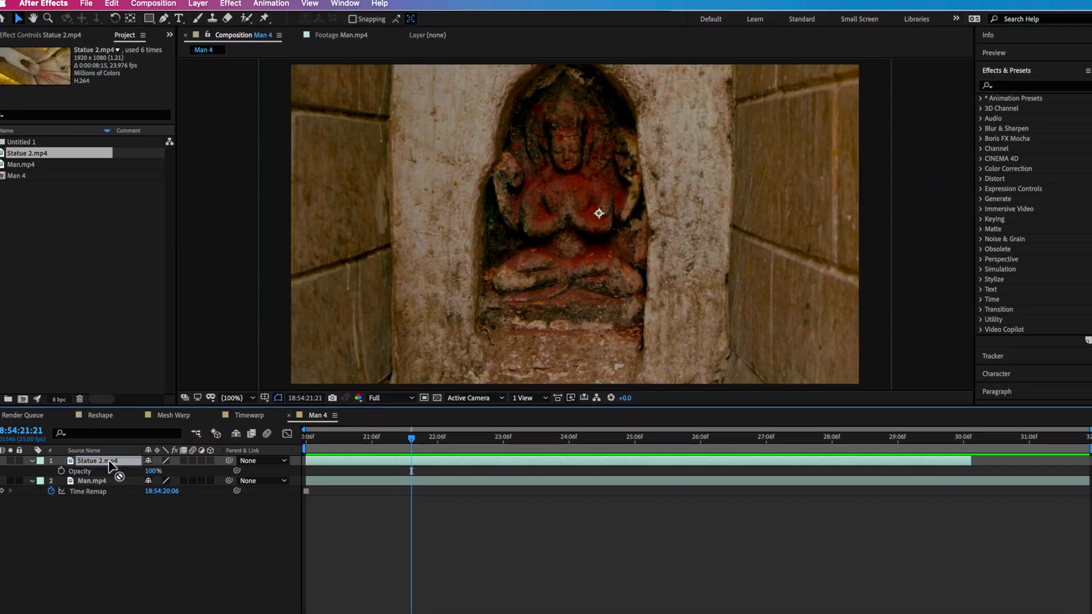
Move the Statue 2.mp4 layer below Man.mp4 and collapse the properties of both layers.
left_click_drag(105, 454, 114, 488)
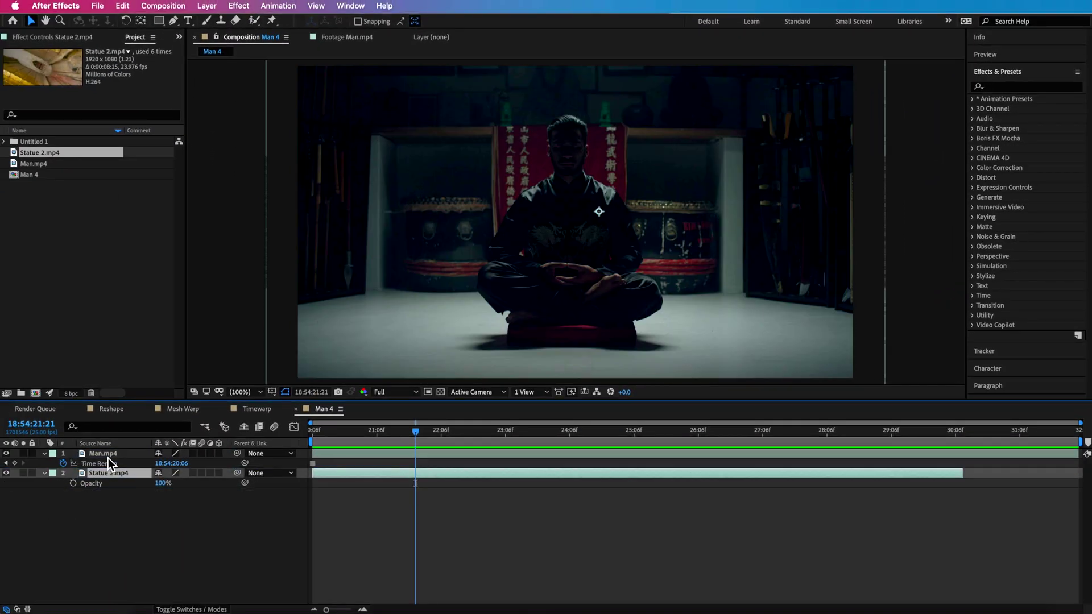
left_click(103, 453)
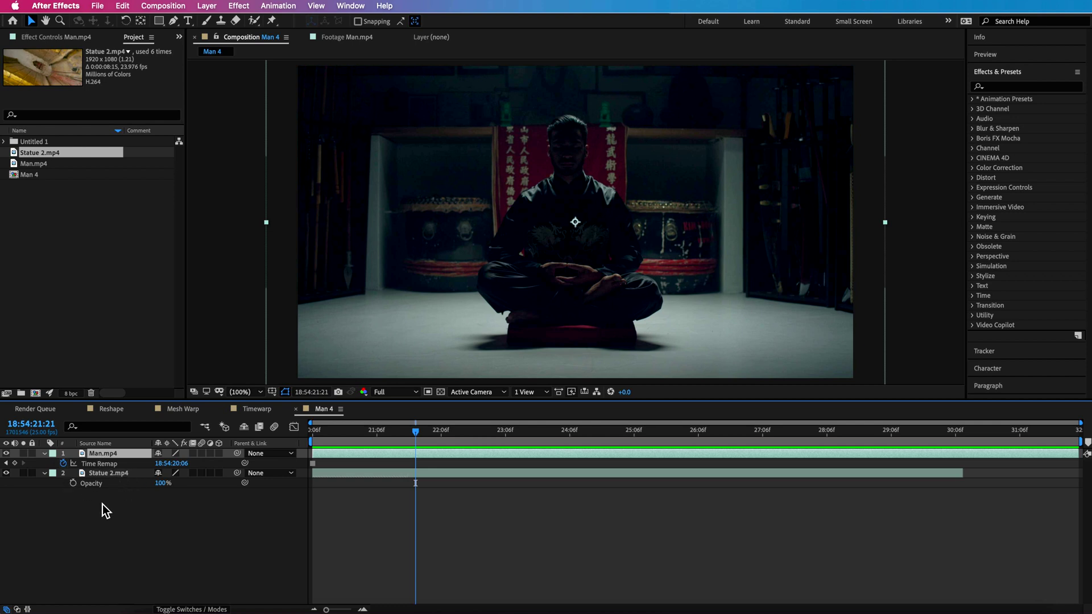
left_click(103, 503)
key("u")
Start a Pen tool mask on the Man.mp4 layer, tracing from the head down the left of the body and along the base of the legs.
left_click(104, 454)
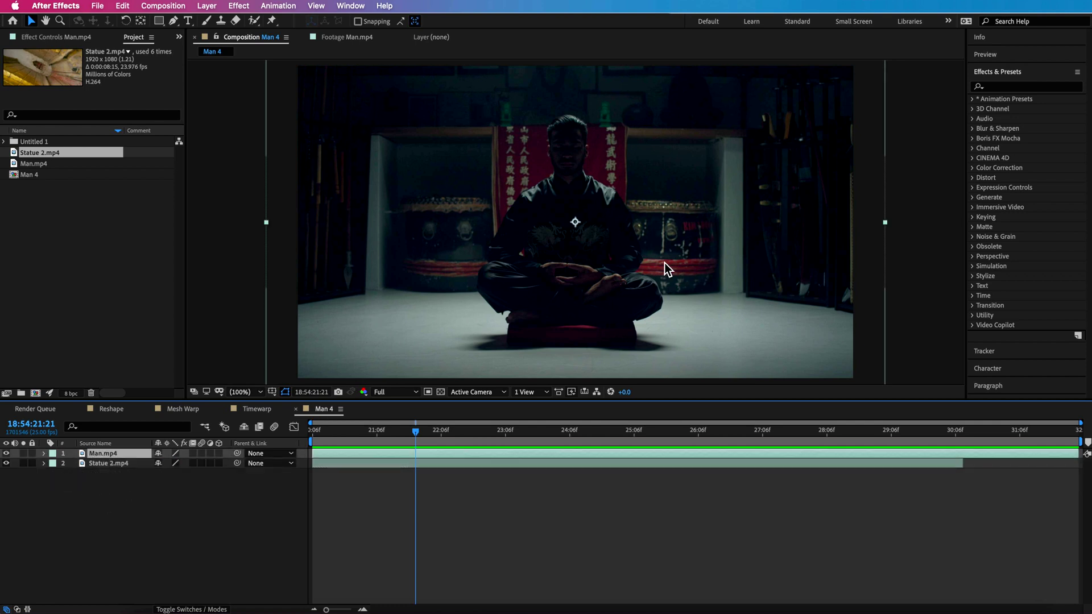
key("g")
scroll(551, 157, "up", 1)
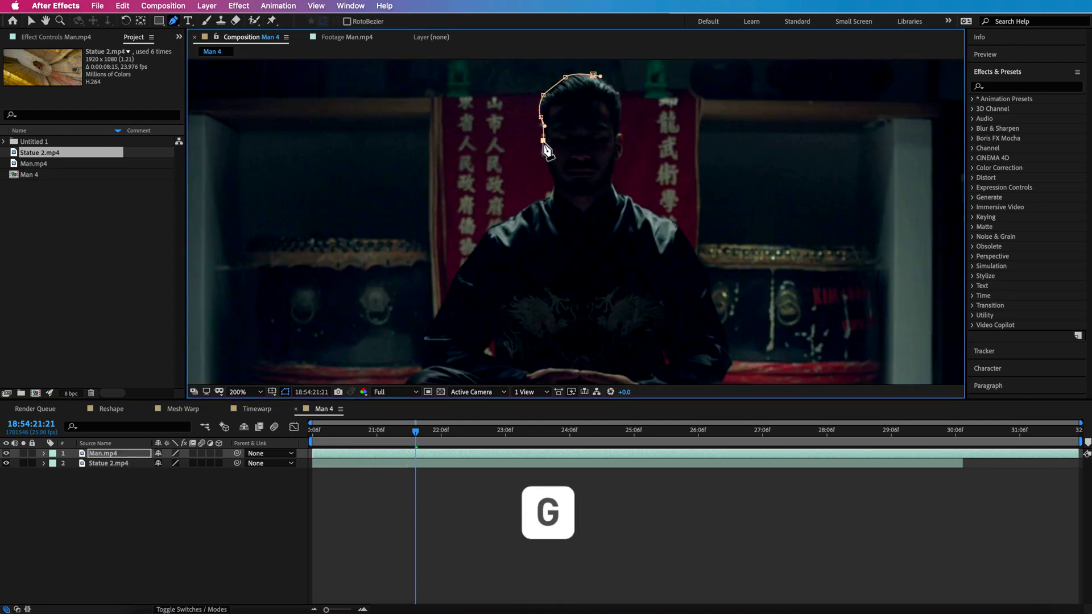
left_click(464, 265)
scroll(483, 239, "down", 5)
left_click(478, 228)
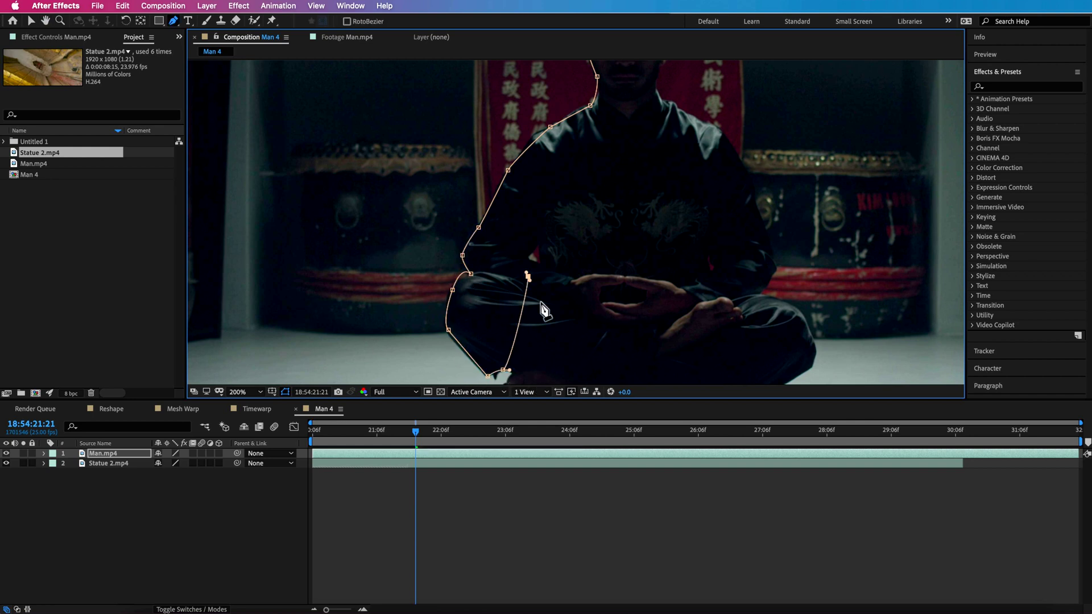
key("super+z")
left_click_drag(541, 360, 514, 203)
left_click(481, 222)
left_click_drag(522, 242, 513, 241)
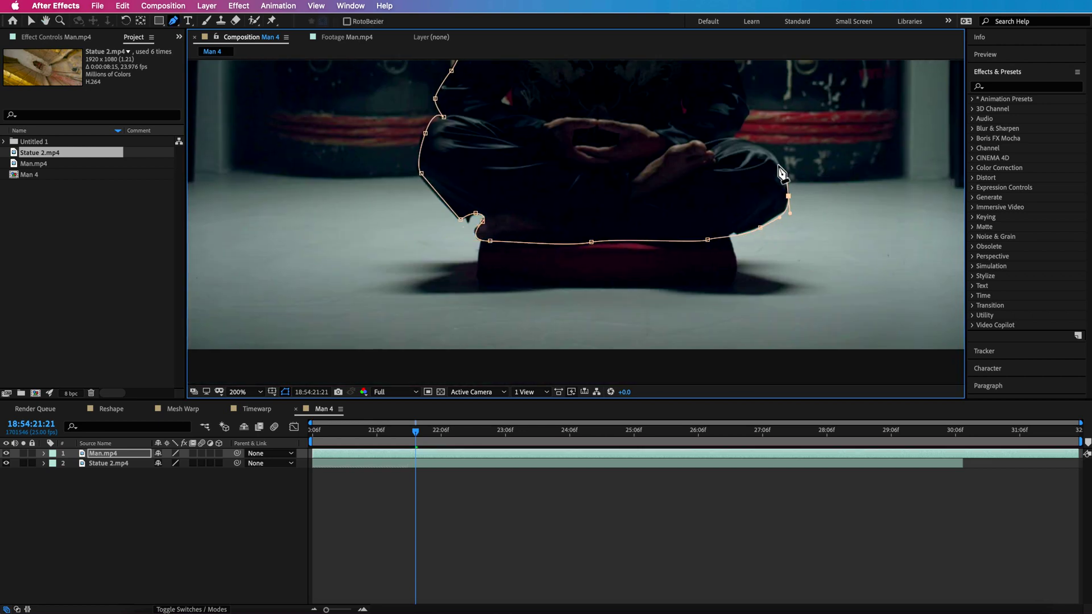
Continue the mask up the right-hand knee, arm, shoulder and head, and close it at its starting point.
left_click(746, 113)
left_click_drag(746, 113, 739, 234)
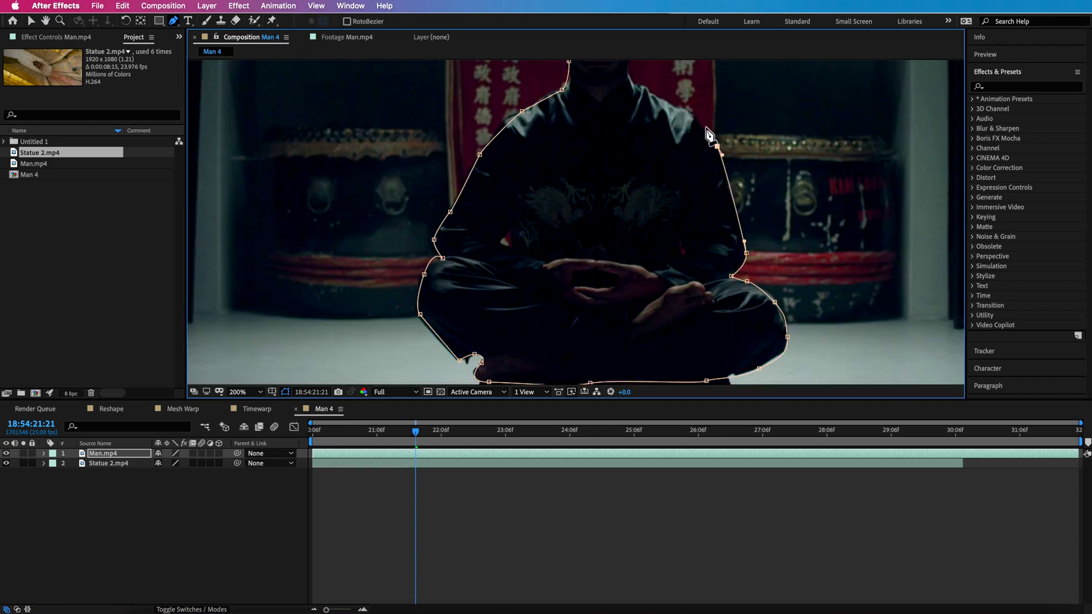
left_click_drag(662, 108, 647, 249)
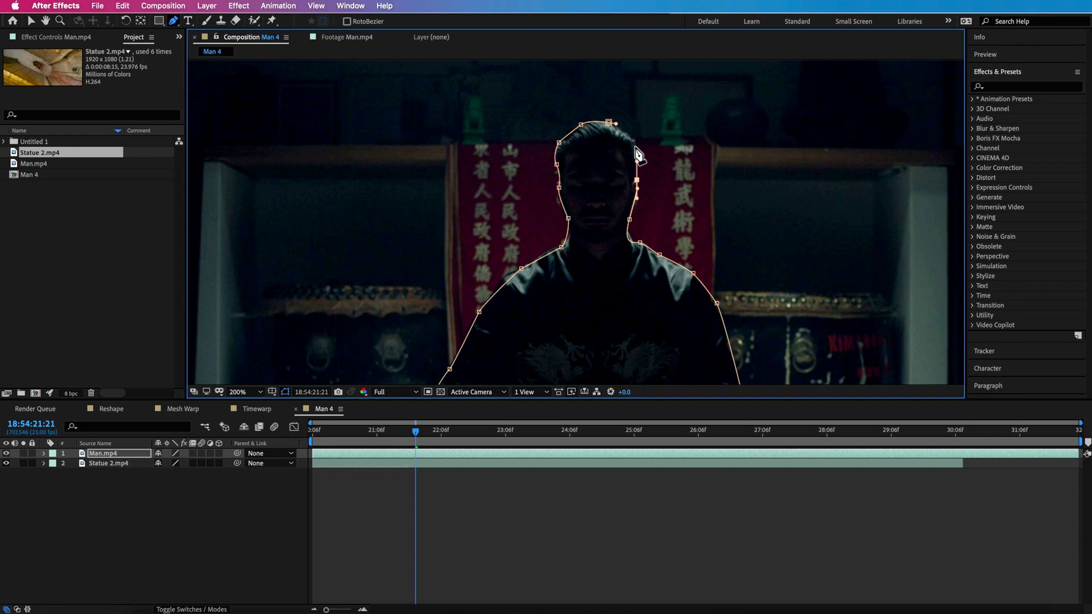
left_click(608, 122)
left_click(420, 518)
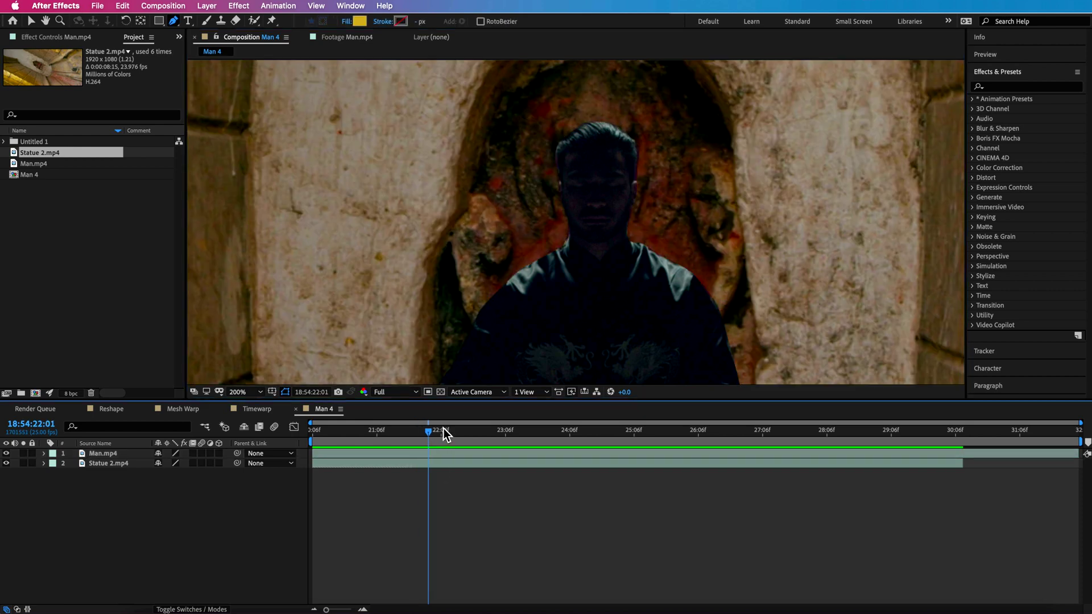
Show the full masked figure, reveal the Man.mp4 layer's mask path and display the tracking options.
scroll(502, 257, "down", 2)
mouse_move(577, 302)
left_mouse_down()
mouse_move(584, 272)
mouse_move(559, 246)
left_mouse_up()
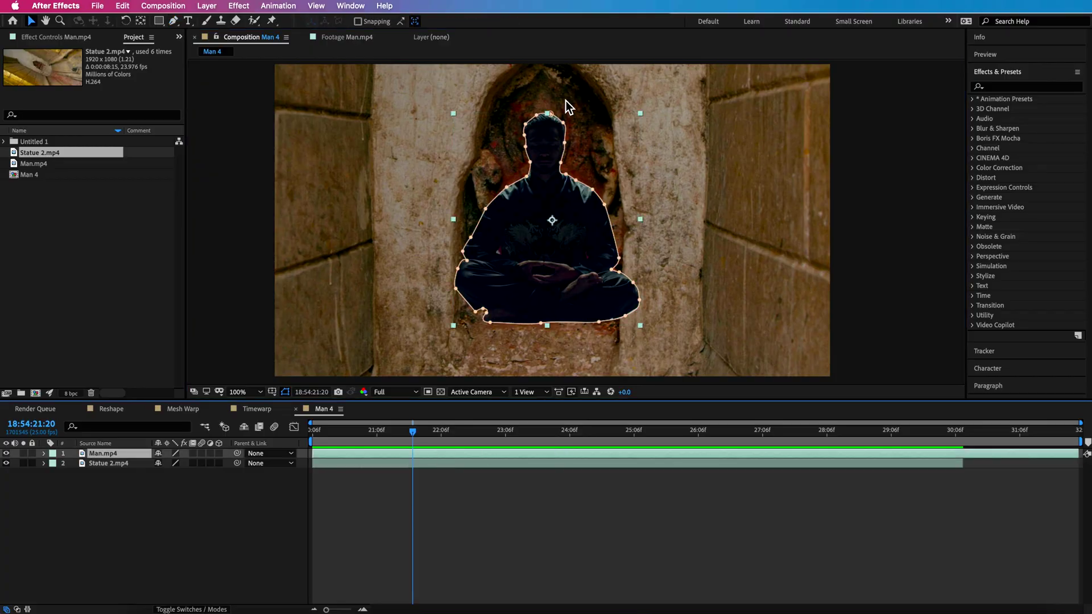
key("m")
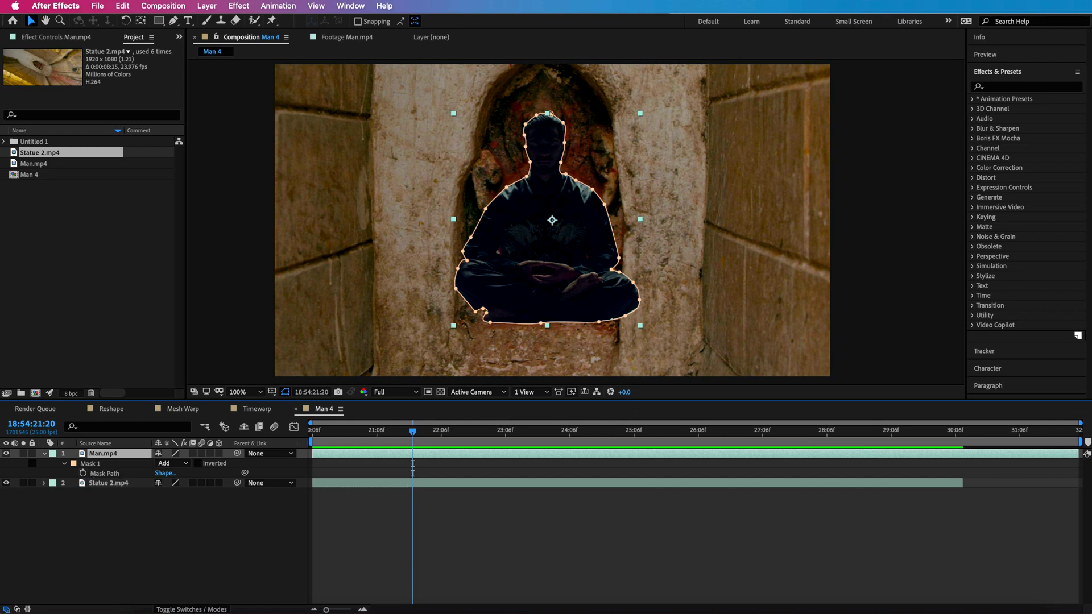
left_click(1015, 352)
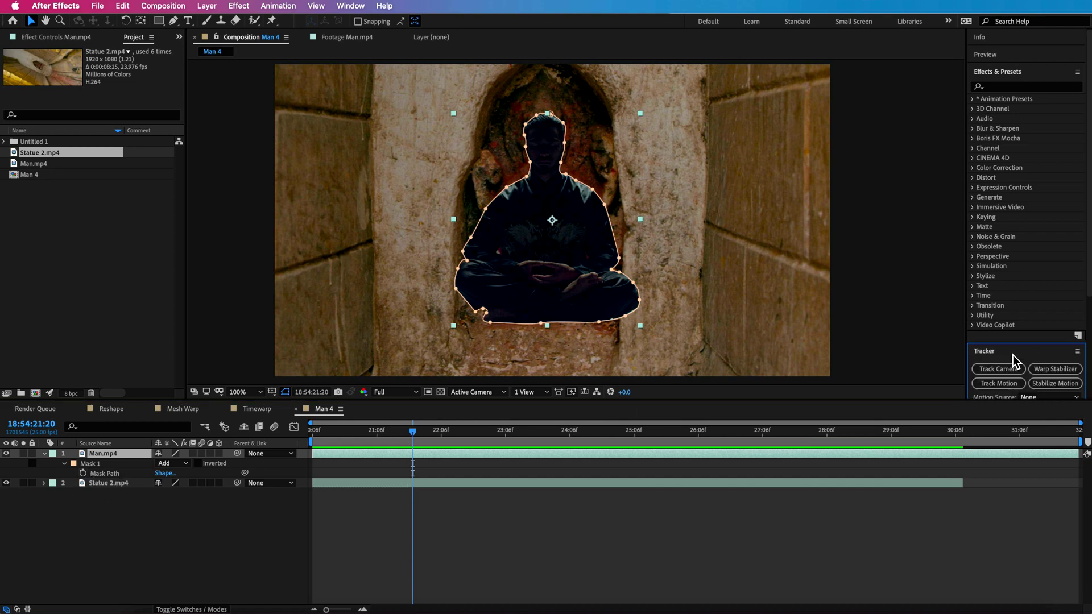
Toggle the Man.mp4 layer's visibility at 18:54:22:14 to compare the man's shape with the statue beneath.
left_click(408, 508)
left_click_drag(418, 428, 462, 429)
left_click(7, 453)
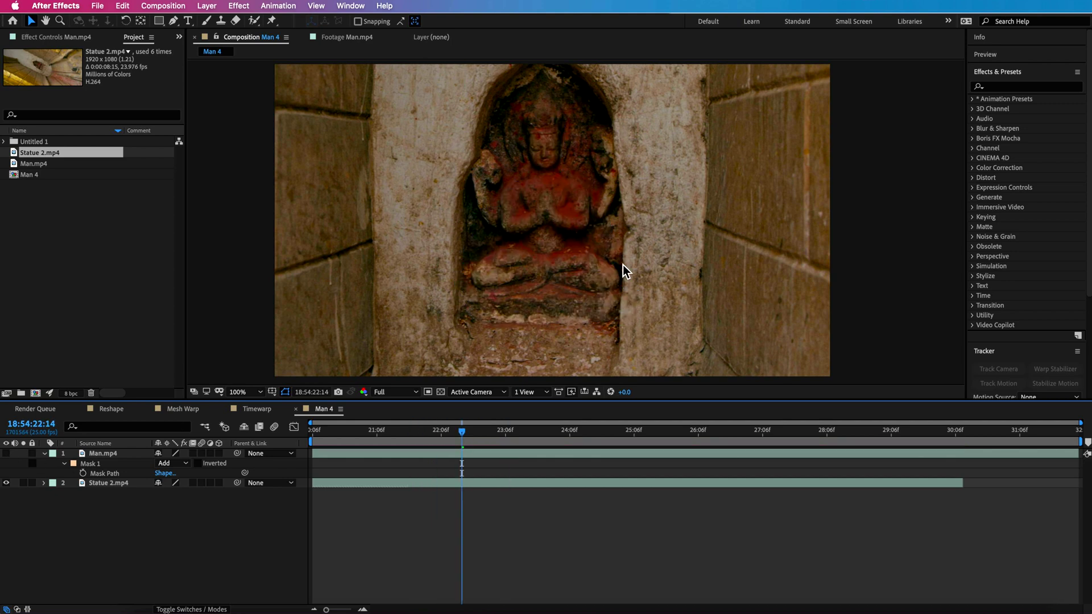
left_click(7, 453)
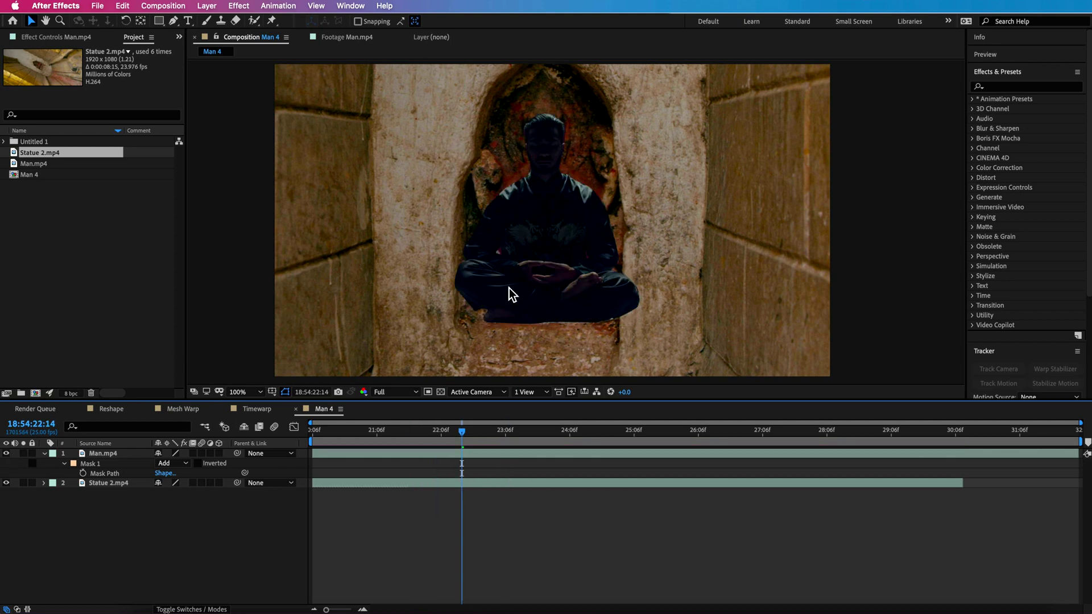
Set the Man.mp4 layer's opacity to 0% while keeping its mask outline displayed over the statue.
left_click(504, 232)
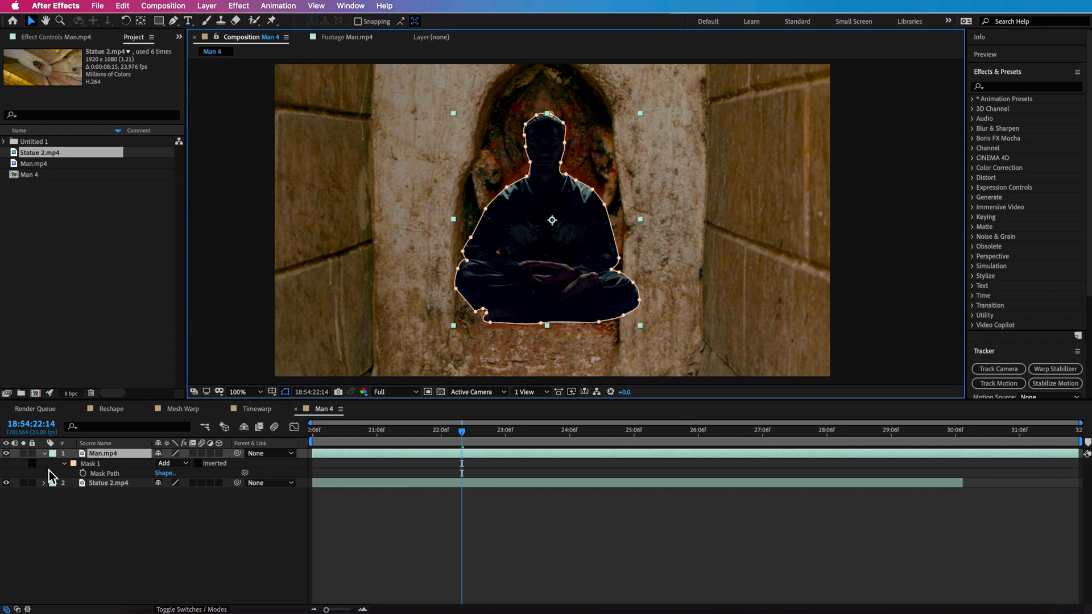
key("t")
left_click_drag(161, 463, 119, 471)
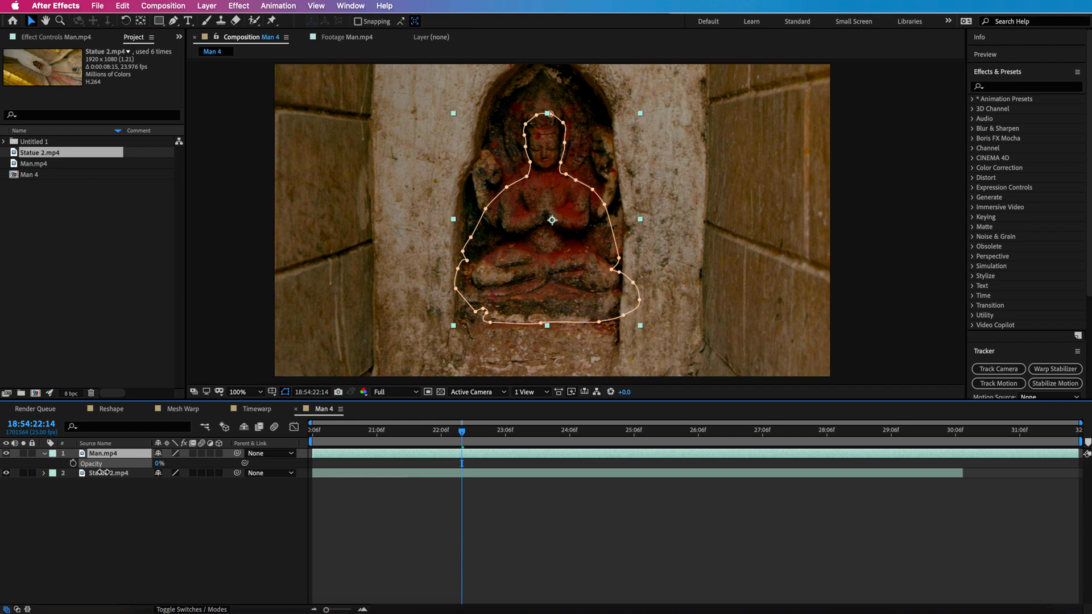
key("Return")
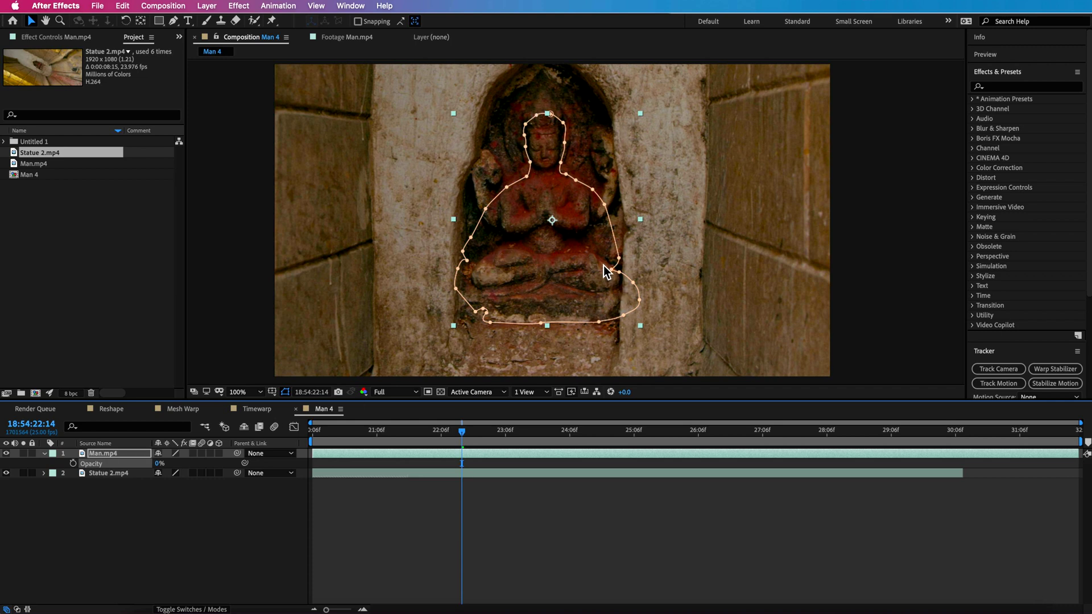
On the Man.mp4 layer, start a second mask tracing the statue from the left-hand shoulder down the arm and around the crossed legs.
key("u")
key("u")
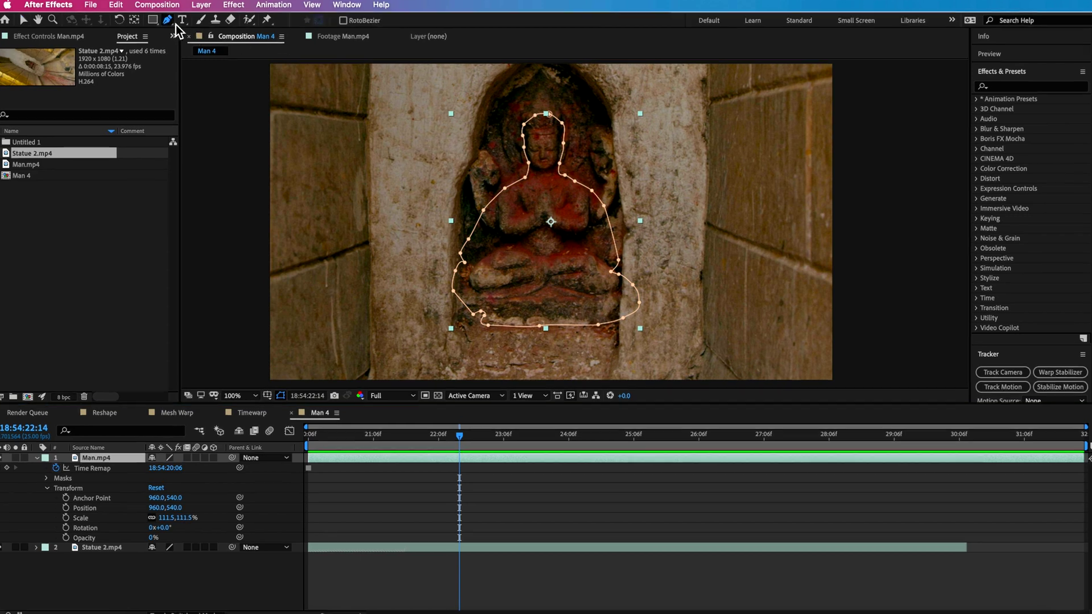
scroll(509, 232, "up", 2)
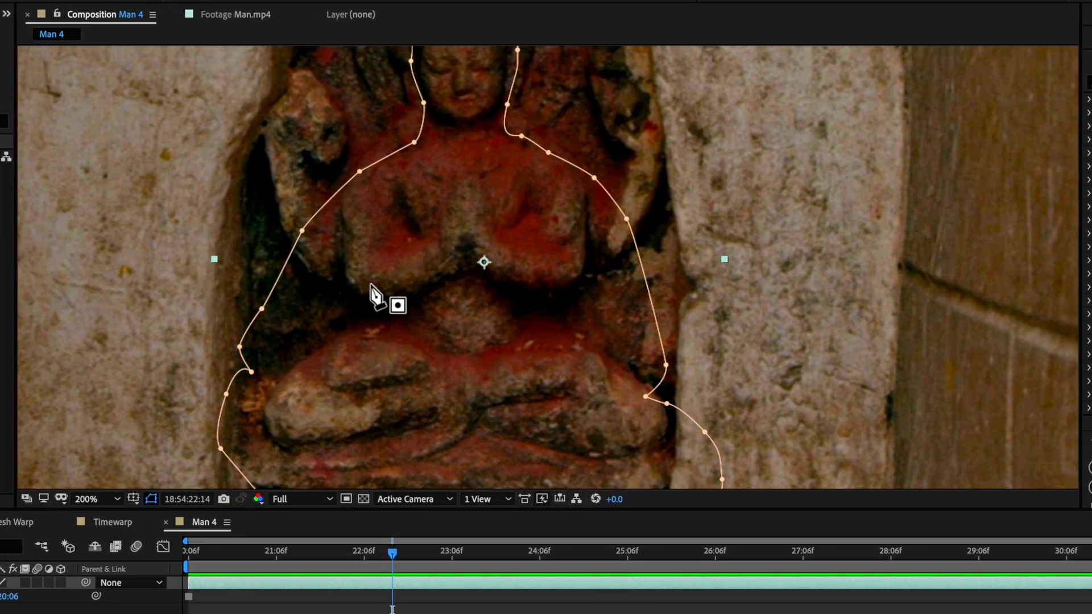
left_click(342, 210)
left_click(348, 289)
left_click(361, 324)
left_click(270, 390)
left_click_drag(274, 437, 293, 453)
left_click(378, 468)
left_click_drag(503, 450, 511, 450)
left_click_drag(664, 453, 669, 449)
Continue the statue-shaped mask up the right-hand waist, arm and shoulder and around the head, closing it at its starting shoulder point.
left_click(645, 380)
left_click_drag(583, 302, 580, 272)
left_click_drag(585, 213, 587, 193)
left_click_drag(556, 142, 543, 272)
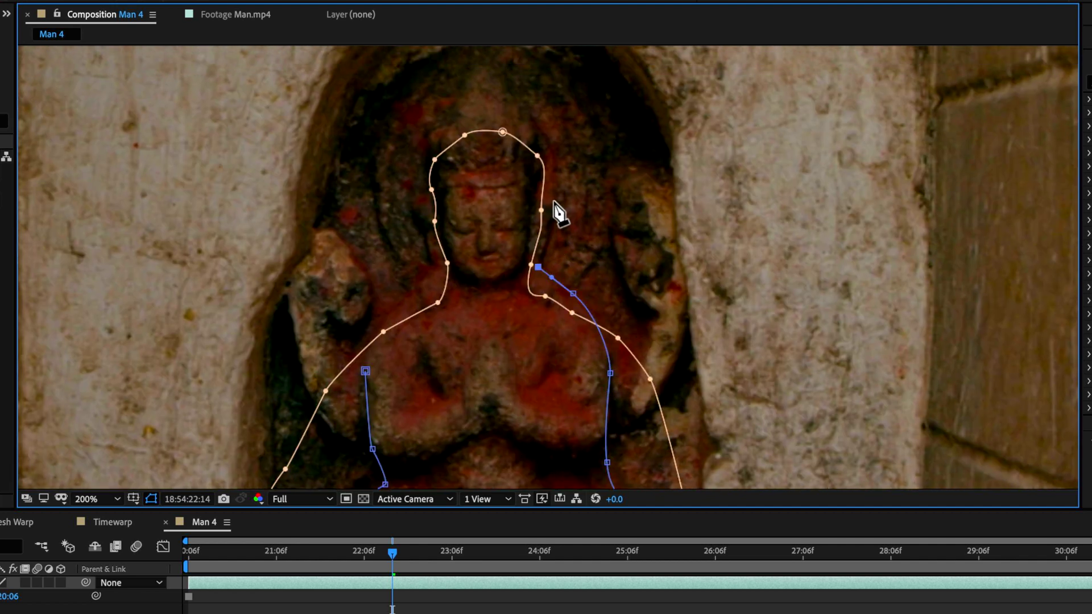
left_click_drag(530, 228, 458, 143)
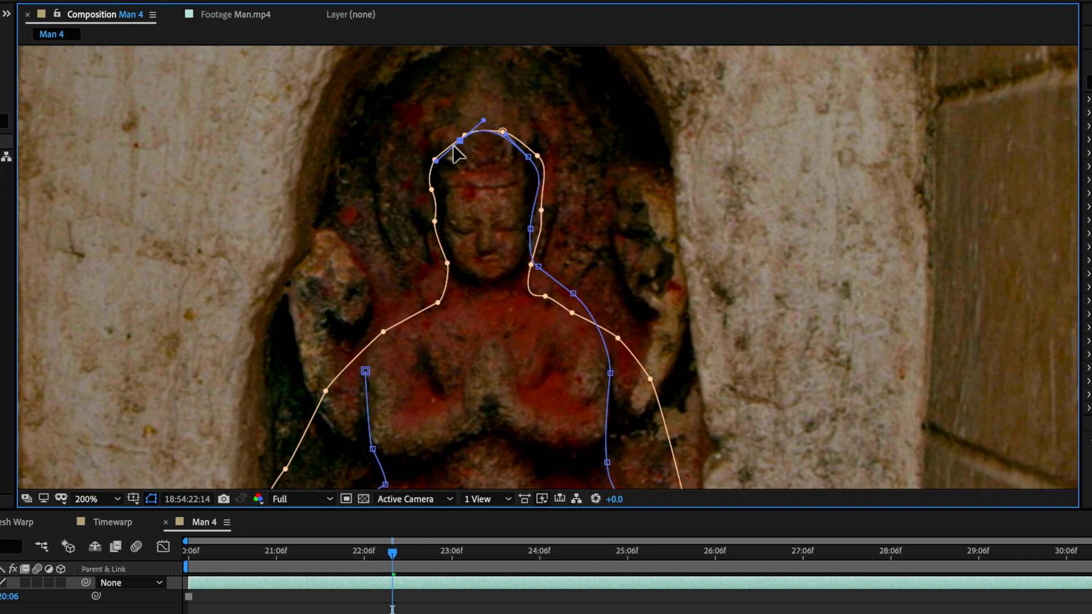
left_click_drag(432, 200, 432, 225)
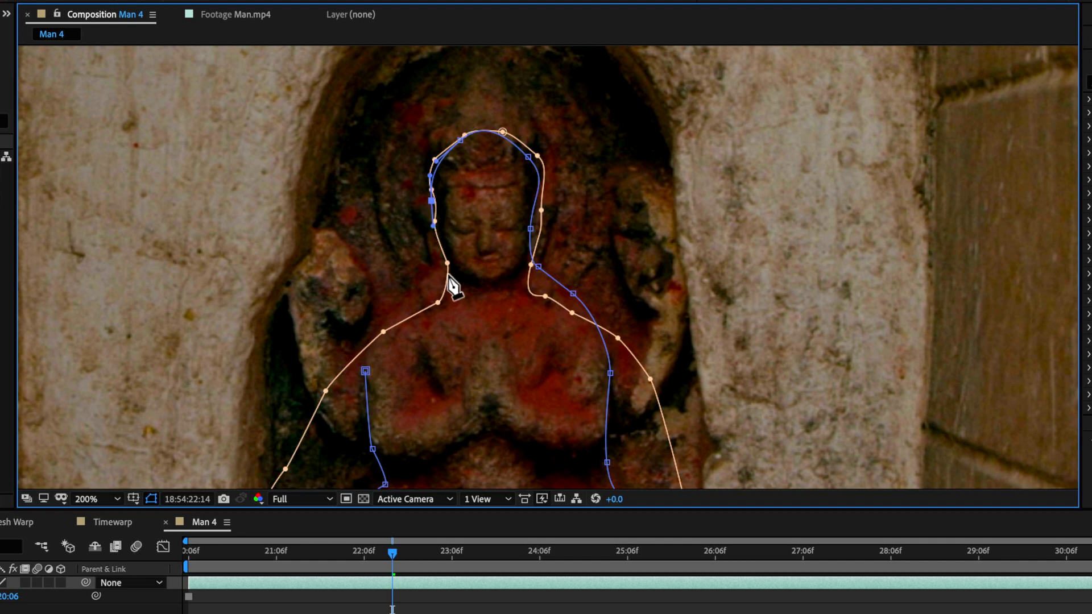
left_click_drag(414, 305, 393, 325)
left_click_drag(364, 371, 365, 388)
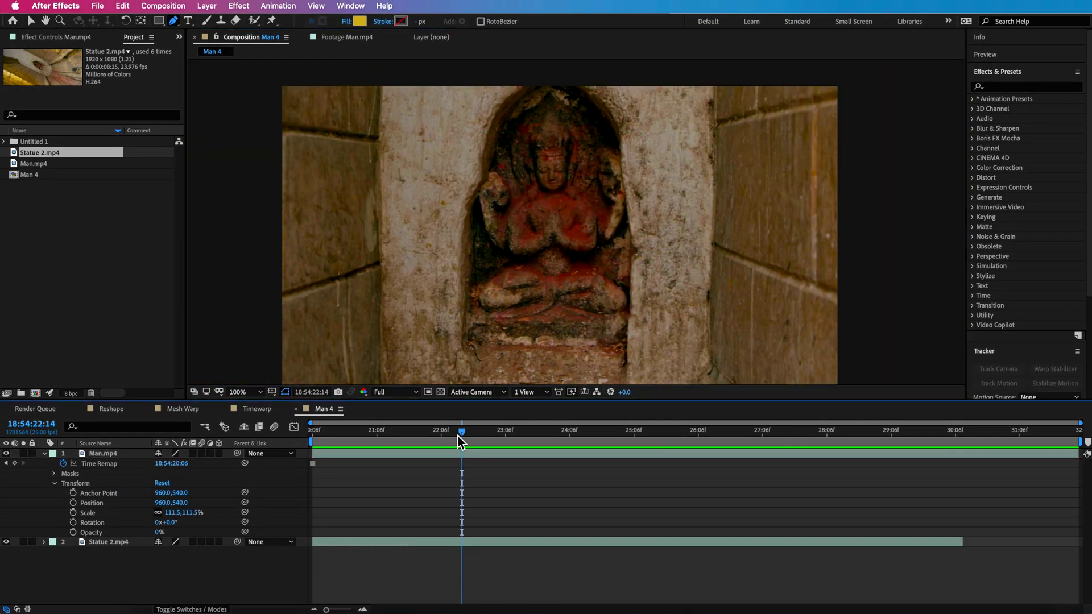
Set the Man.mp4 layer's opacity to 100% and move the playhead to 18:54:20:24.
left_click_drag(458, 435, 385, 435)
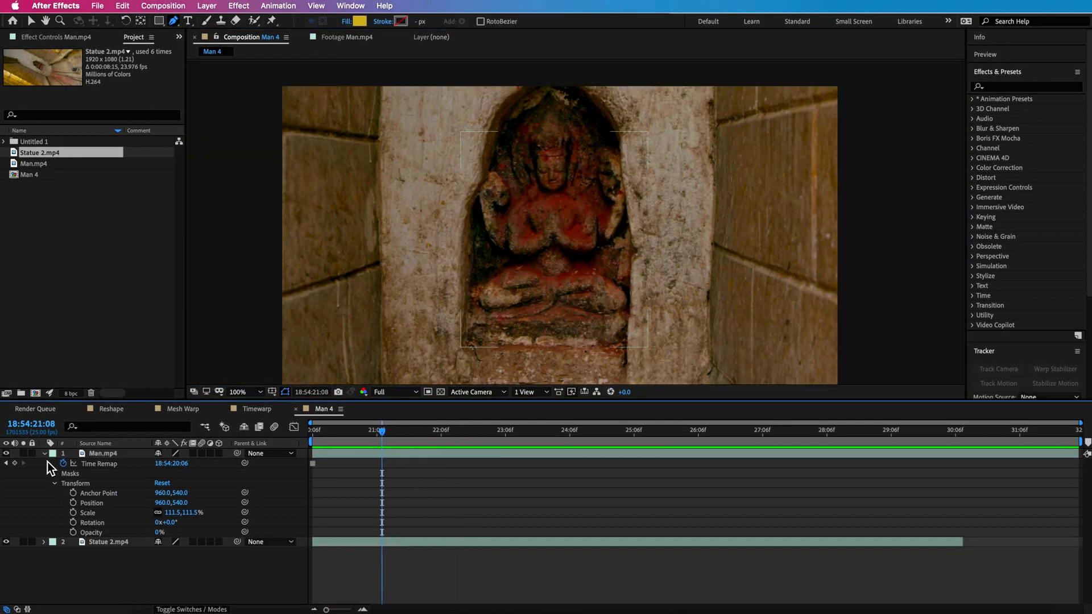
left_click_drag(160, 535, 422, 508)
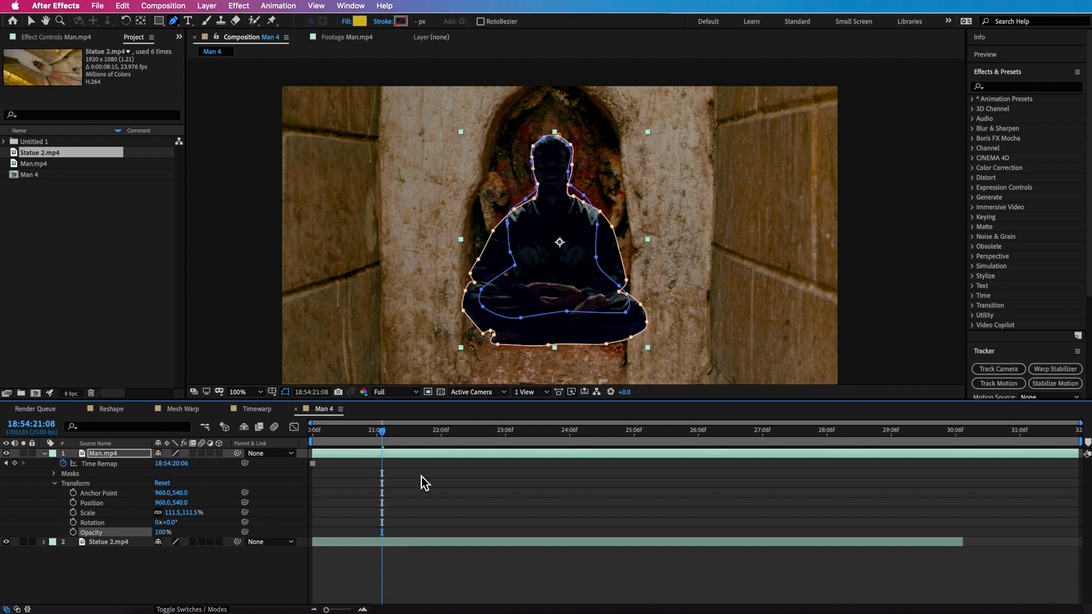
left_click_drag(382, 432, 360, 453)
left_click(373, 482)
left_click(375, 455)
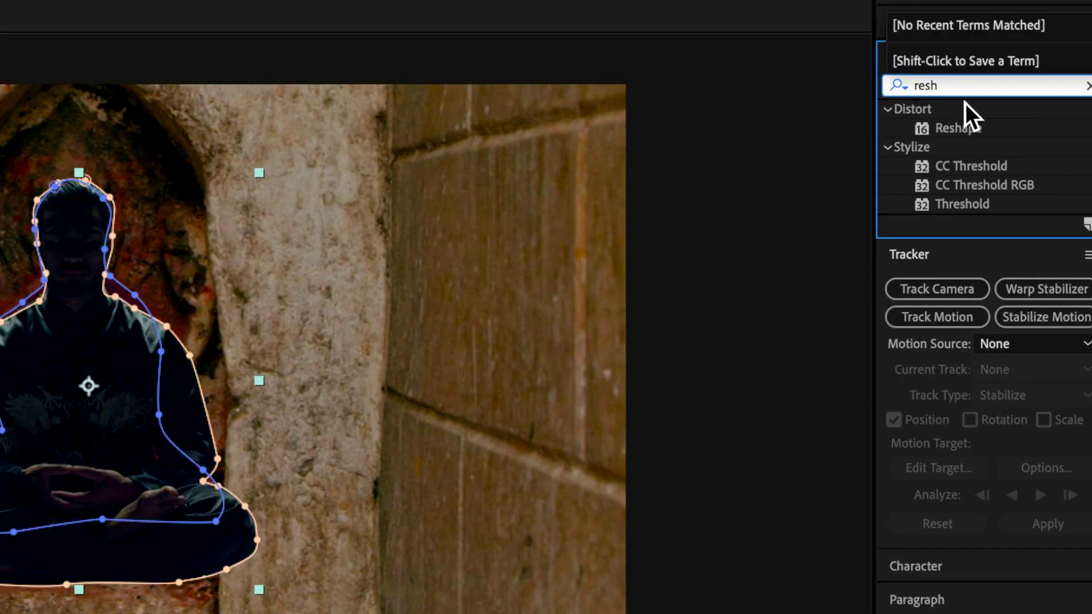
Find Reshape, apply it to the Man.mp4 layer with Source Mask set to Mask 1, and toggle the mask outlines off and on.
left_click_drag(966, 134, 0, 490)
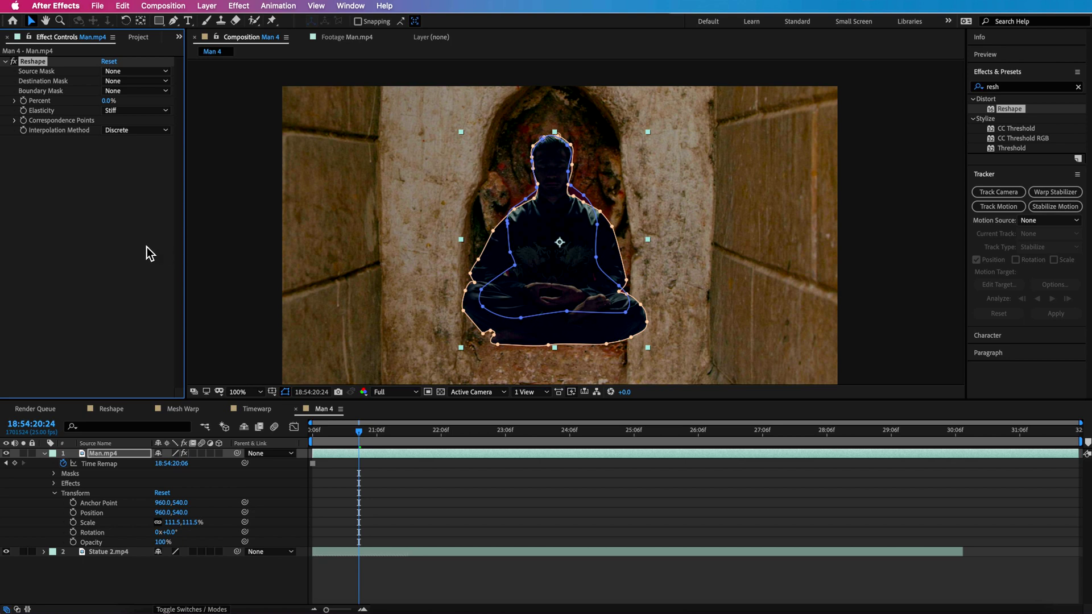
left_click(84, 180)
left_click(117, 68)
left_click(230, 116)
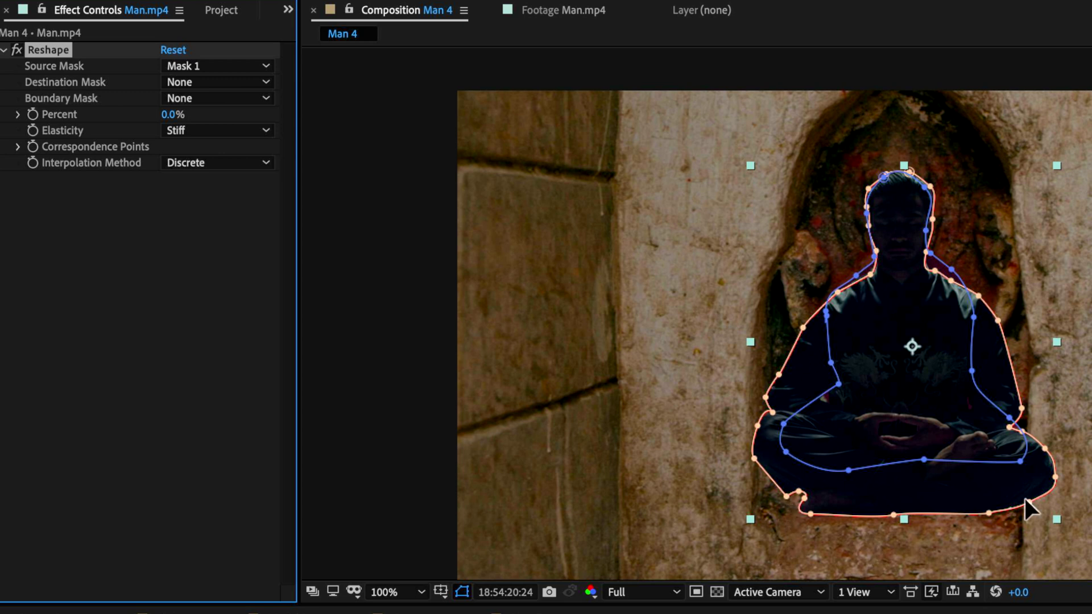
left_click(462, 591)
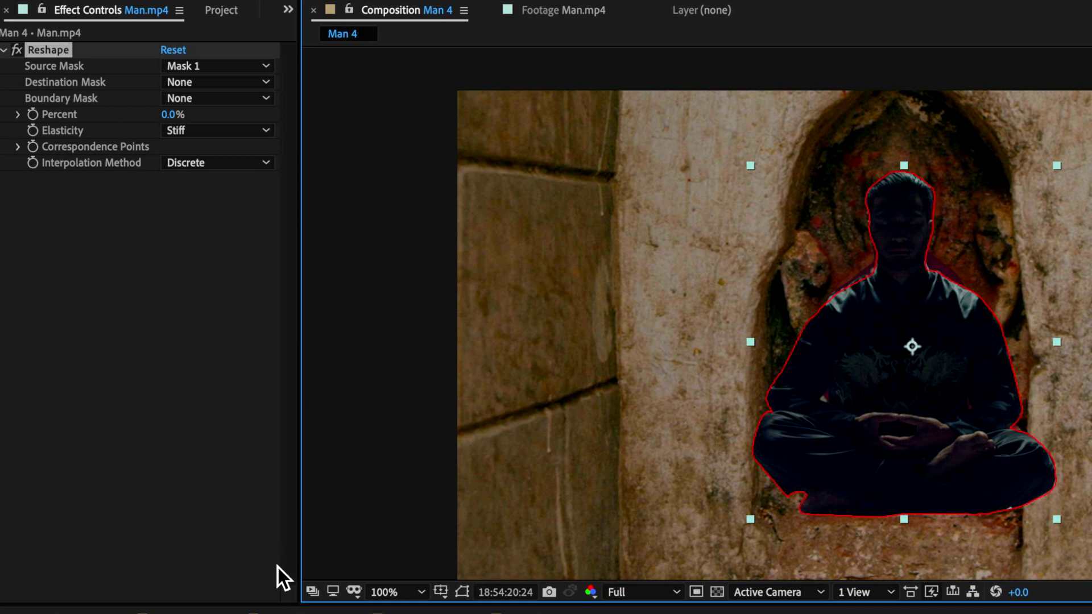
left_click(462, 592)
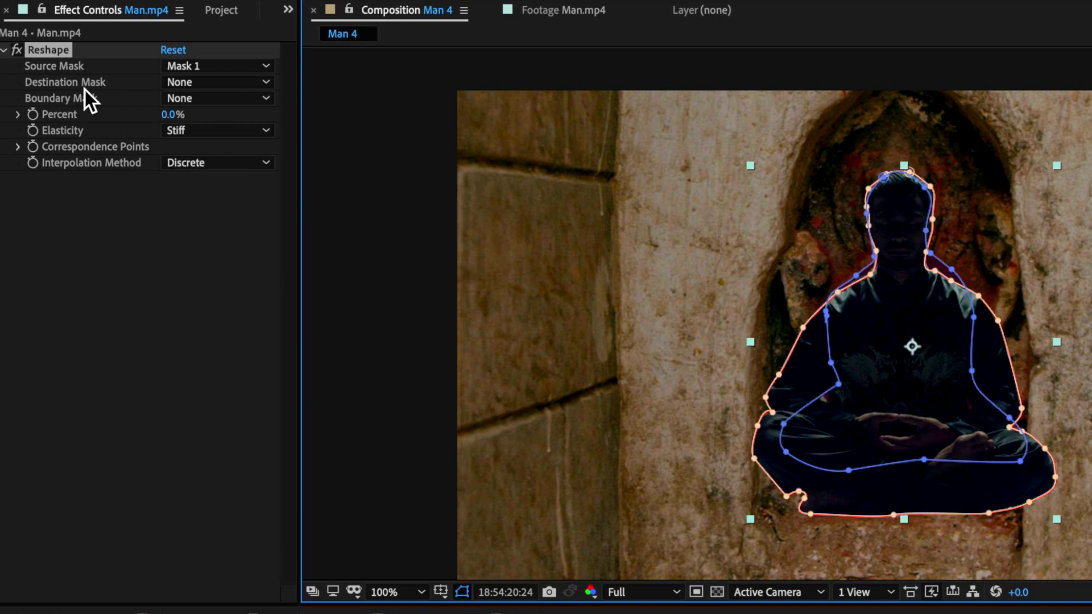
Set Reshape's Destination Mask to Mask 2 and raise its Percent to 26% to test the deformation.
left_click(207, 83)
left_click(234, 149)
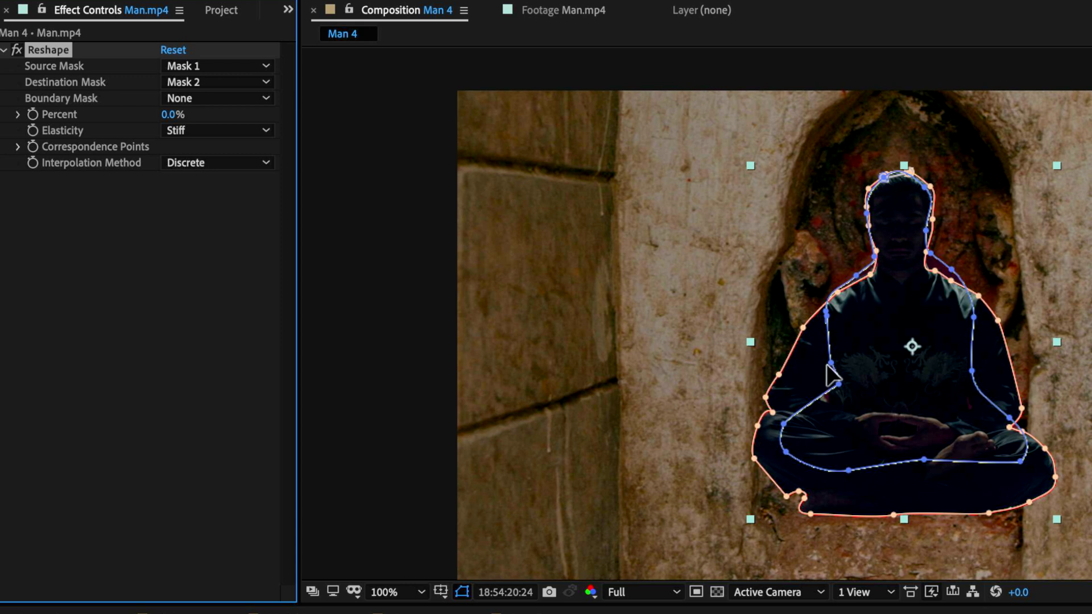
left_click_drag(171, 116, 191, 150)
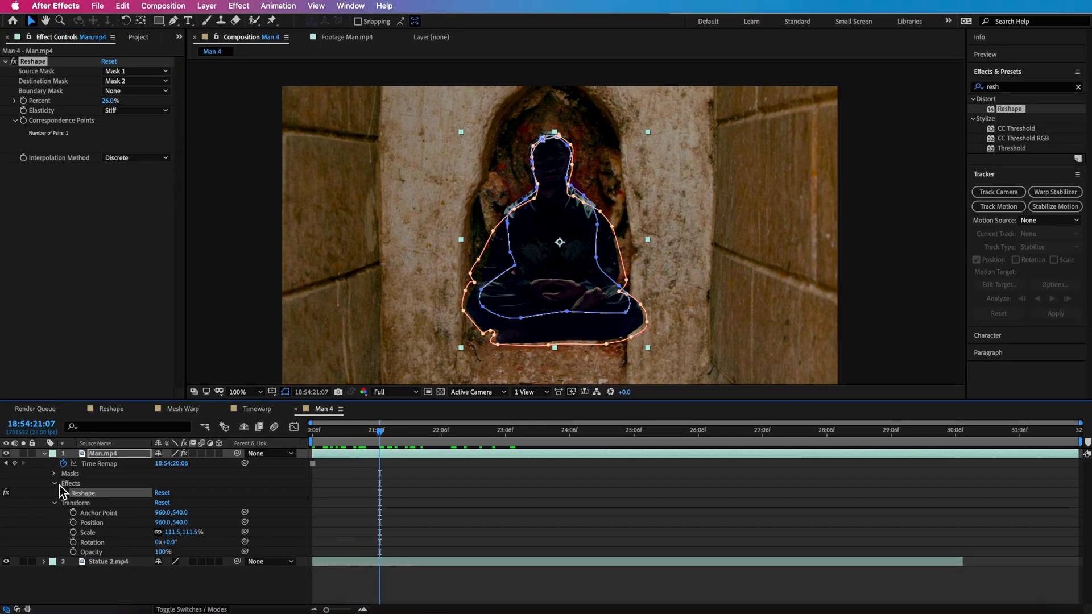
Keyframe the Reshape Percent at 0% at 18:54:21:07 and at 100% at 18:54:23:21.
left_click(63, 494)
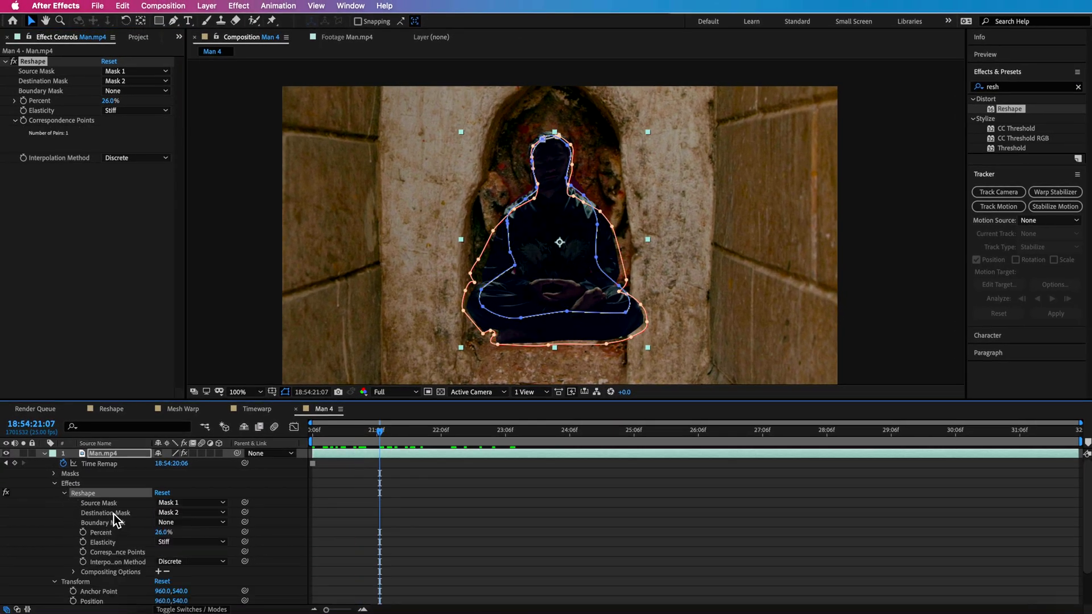
left_click(84, 532)
left_click_drag(164, 532, 142, 538)
left_click_drag(385, 436, 550, 447)
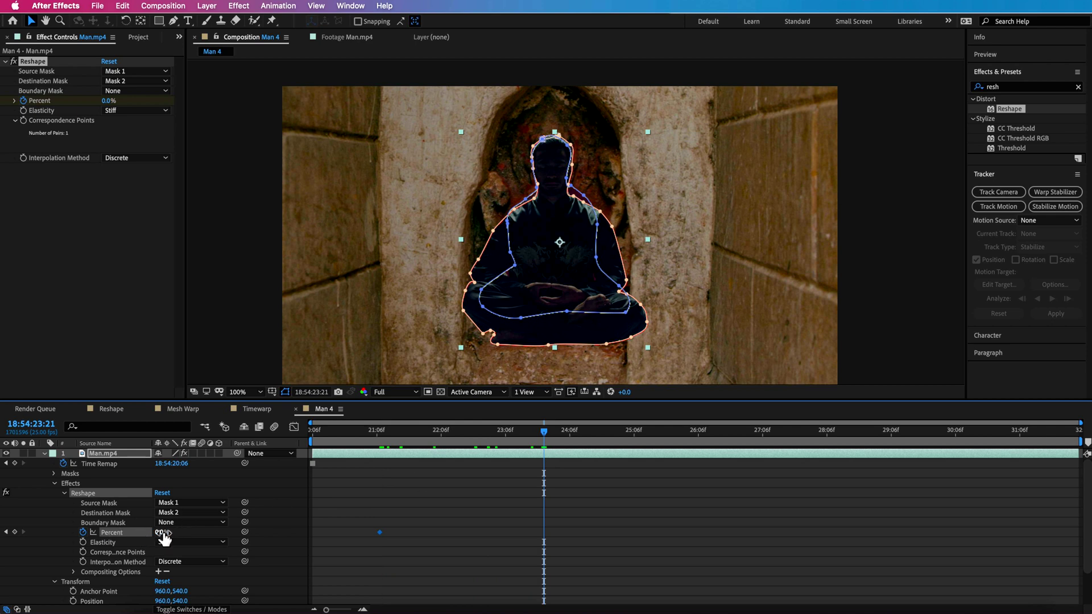
left_click(572, 499)
Play the reshape animation from 18:54:20:17 and check the man's shape partway through the deformation.
left_click_drag(544, 435, 339, 439)
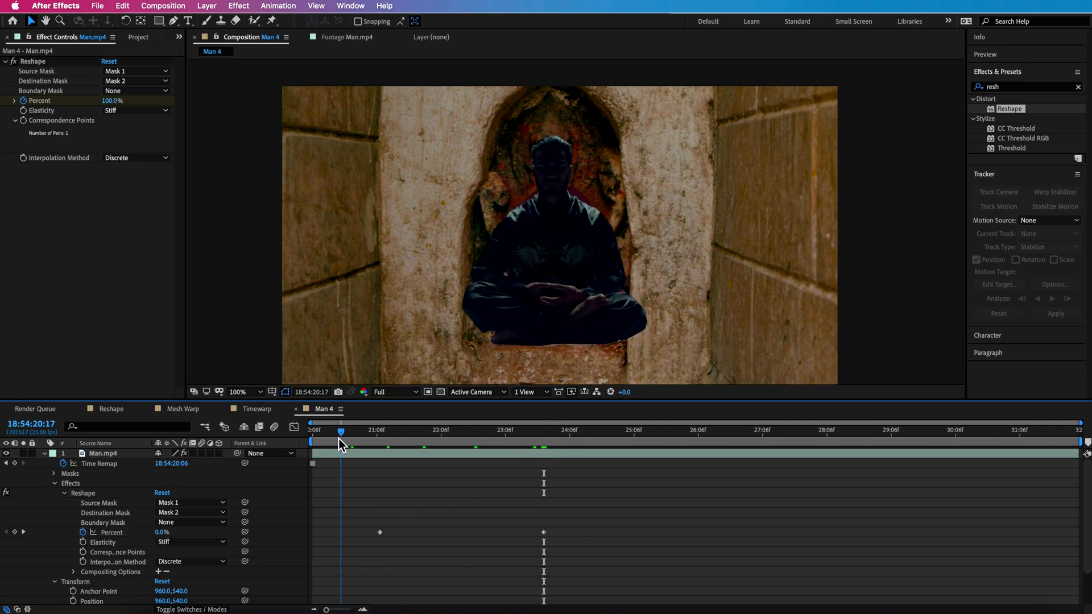
key("space")
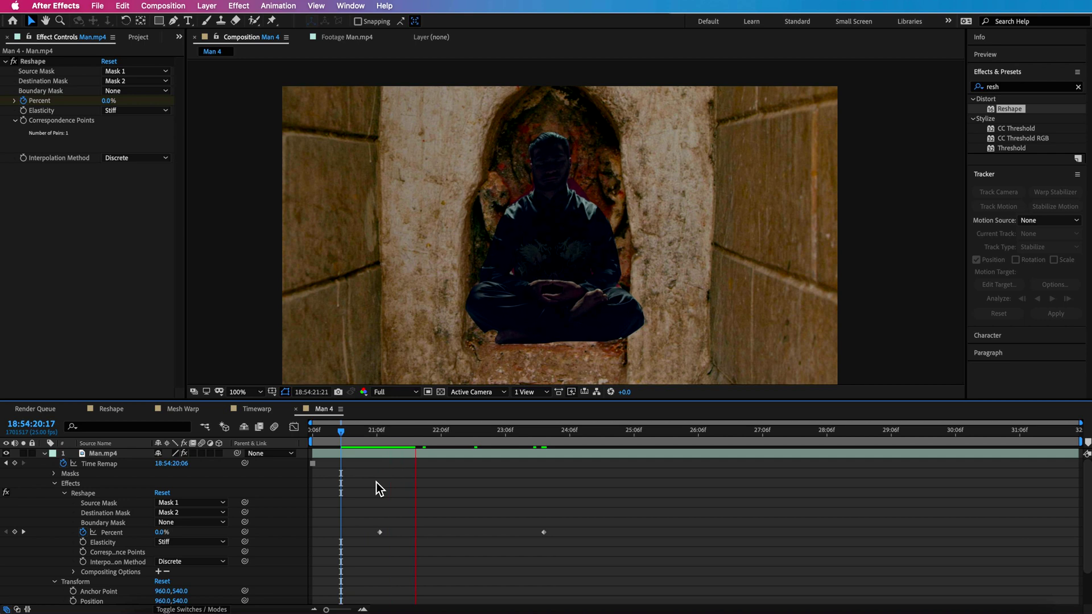
key("space")
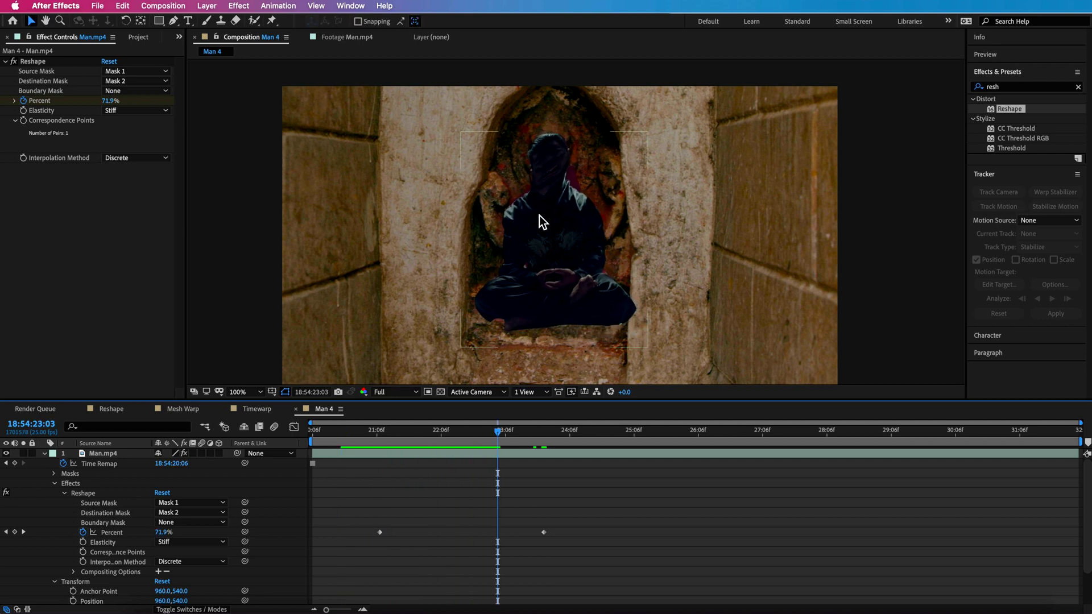
left_click(563, 209)
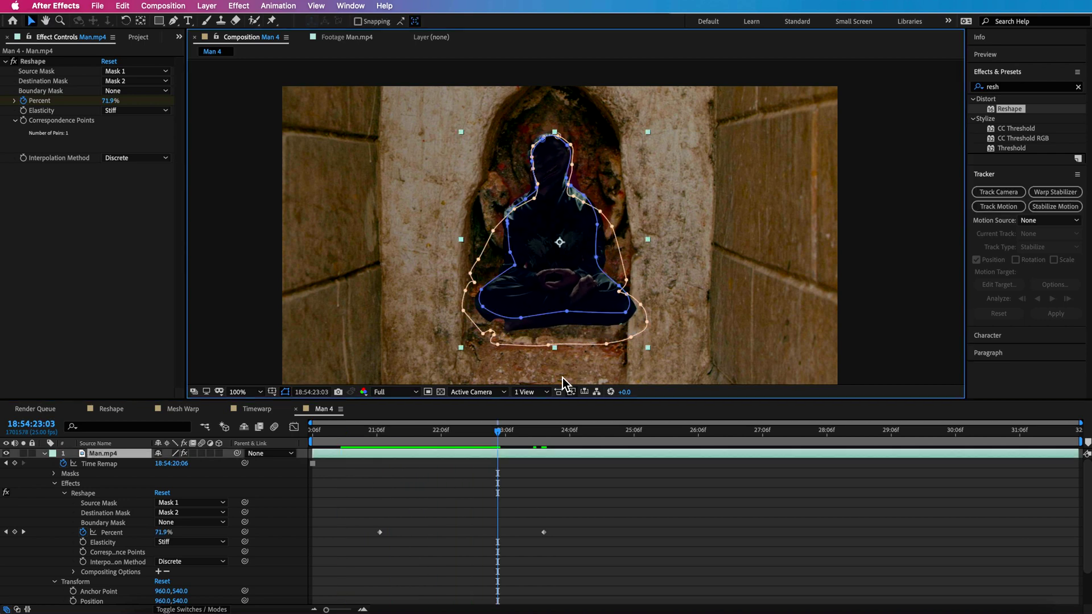
Shorten the reshape animation by moving the 100% Percent keyframe earlier, to about 18:54:22:17.
left_click_drag(506, 436, 388, 469)
key("space")
left_click_drag(545, 540, 469, 541)
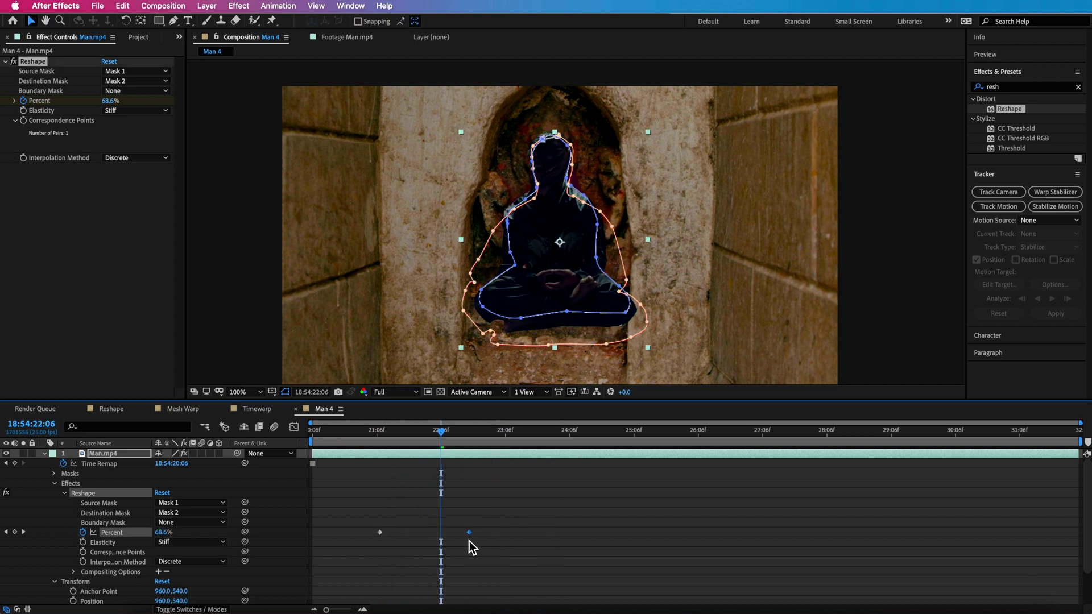
Replay the shortened reshape animation several times from about 18:54:21:08 to review the man's transformation.
left_click(385, 432)
key("space")
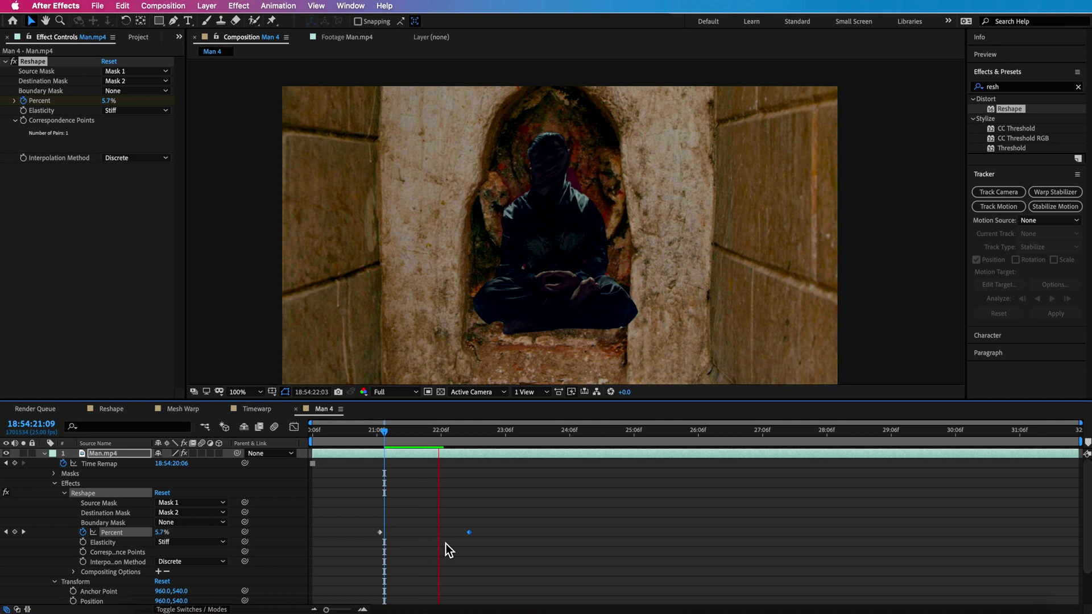
left_click(382, 431)
key("space")
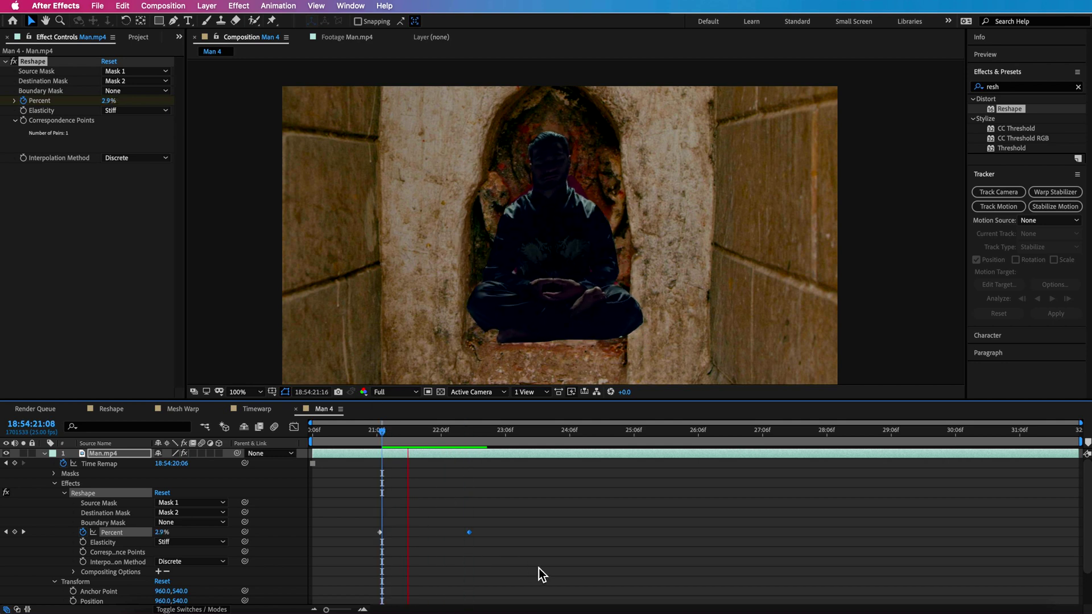
key("space")
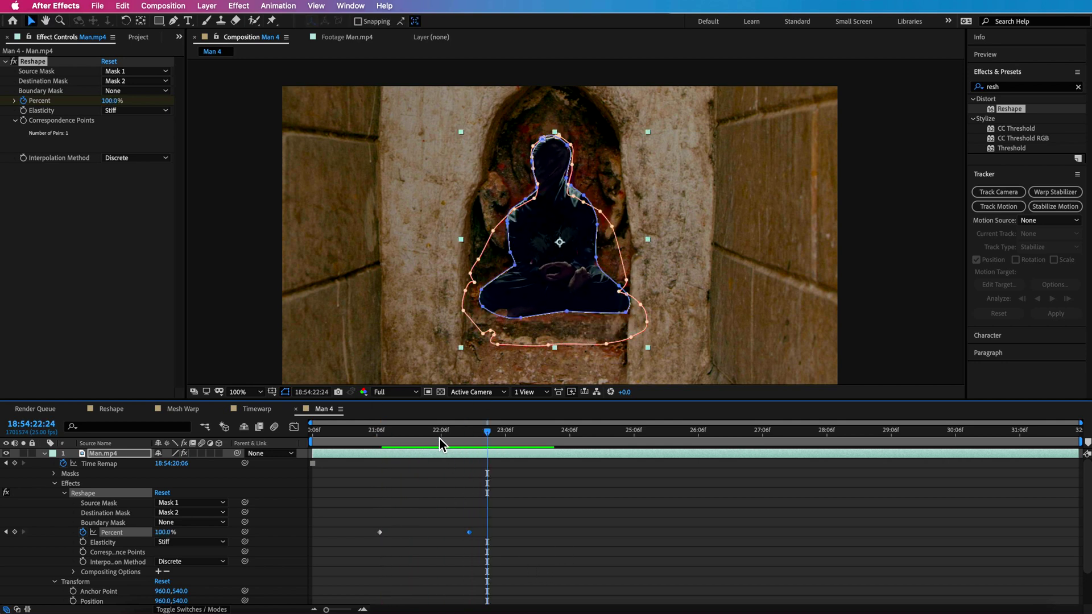
left_click(382, 431)
key("space")
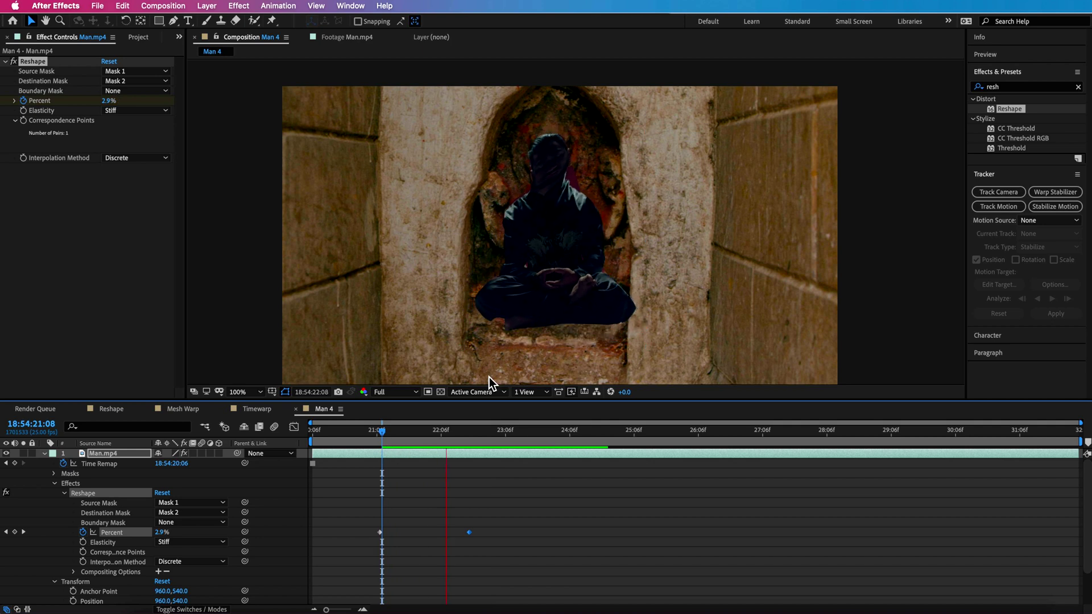
key("space")
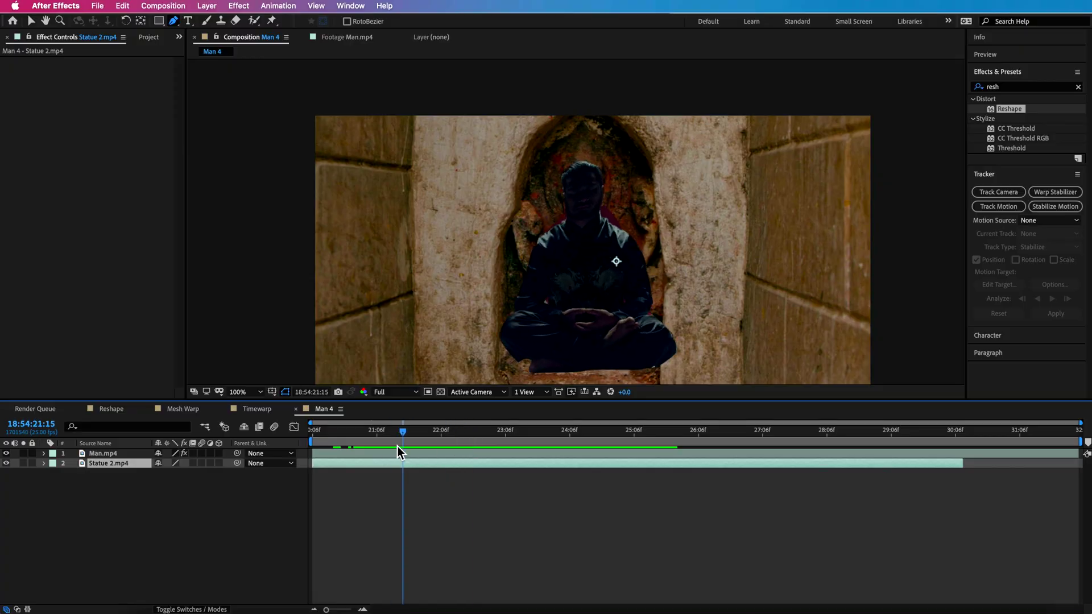
Park the playhead at 18:54:21:02, duplicate the Statue 2.mp4 layer and place the copy above Man.mp4.
left_click_drag(397, 446, 380, 479)
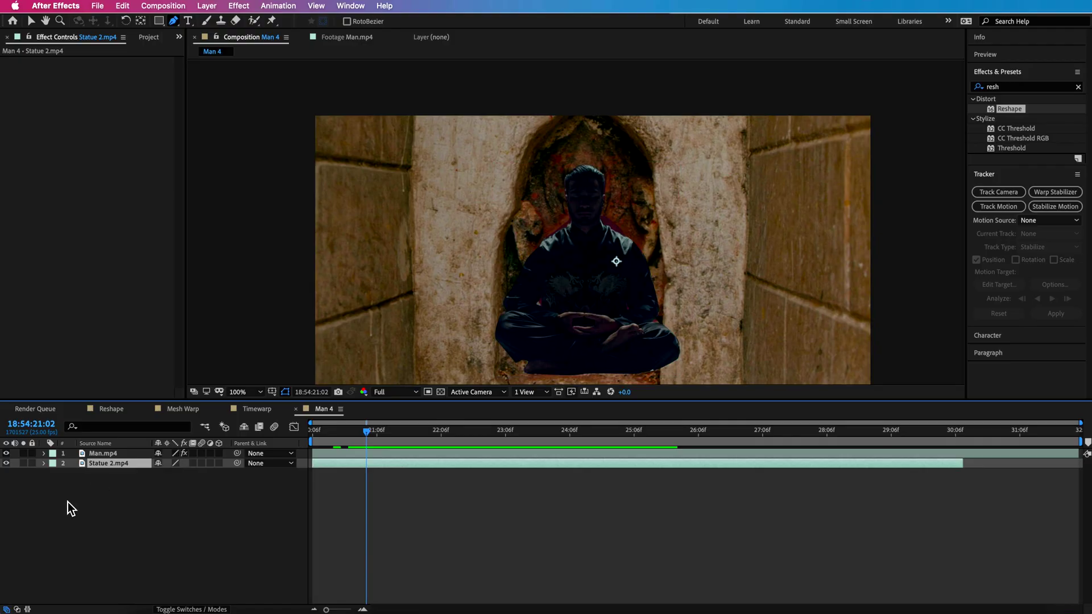
key("super+d")
left_click_drag(108, 465, 108, 454)
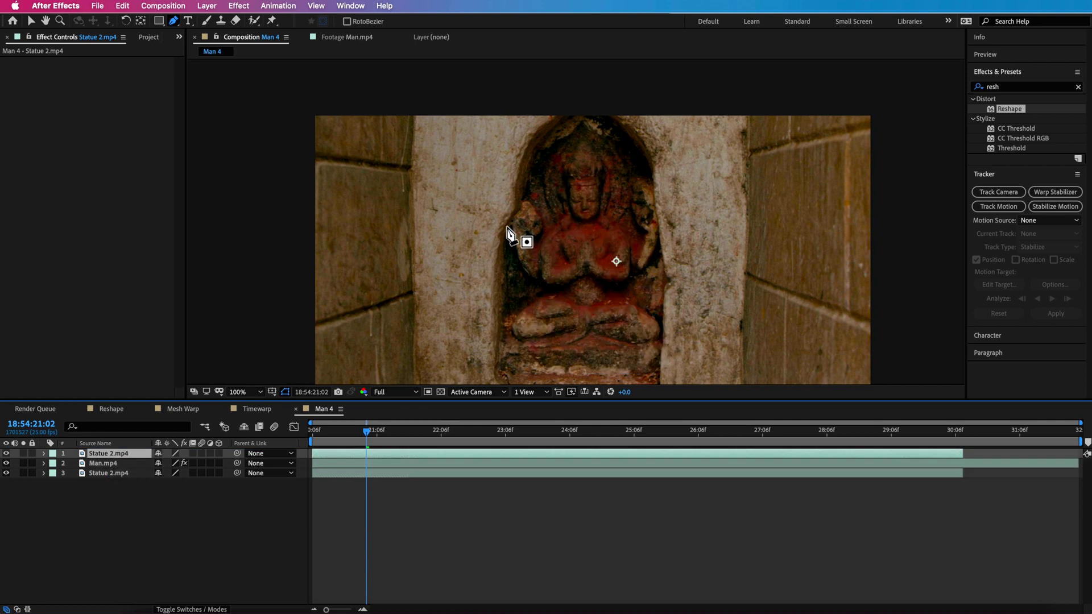
Start a mask on the top Statue 2.mp4 layer, tracing from the top of the head down the left-hand side to the shoulder.
key("z")
left_click(568, 210)
key("g")
left_click(620, 100)
left_click(569, 98)
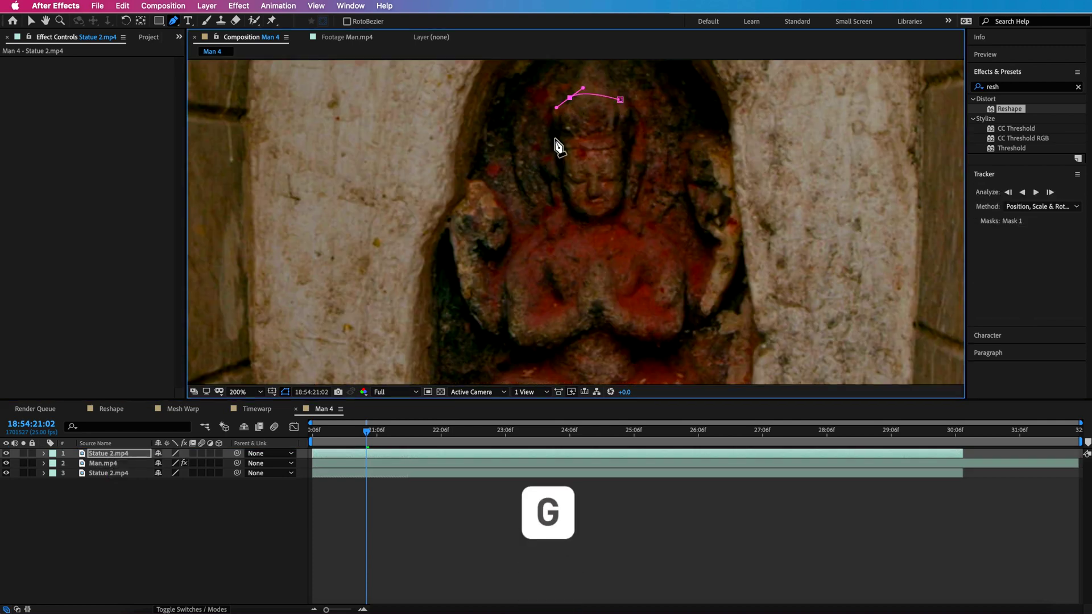
left_click(560, 211)
mouse_move(515, 246)
left_mouse_down()
mouse_move(511, 259)
mouse_move(509, 237)
left_mouse_up()
Continue the statue mask down the left-hand arm, around the crossed legs and up the right-hand arm and shoulder to the neck.
scroll(532, 348, "down", 5)
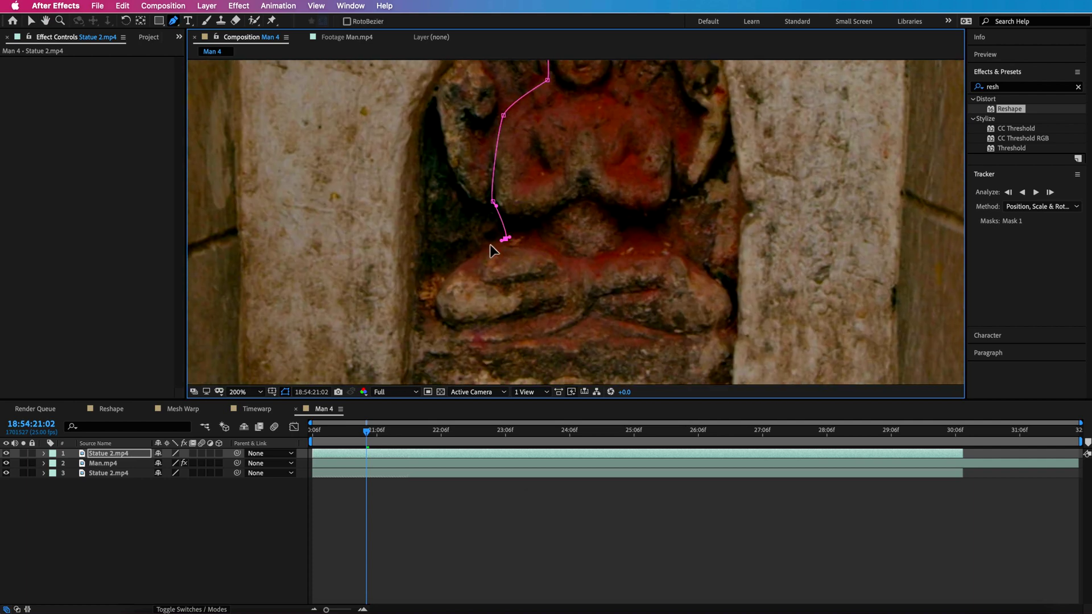
left_click_drag(518, 327, 565, 320)
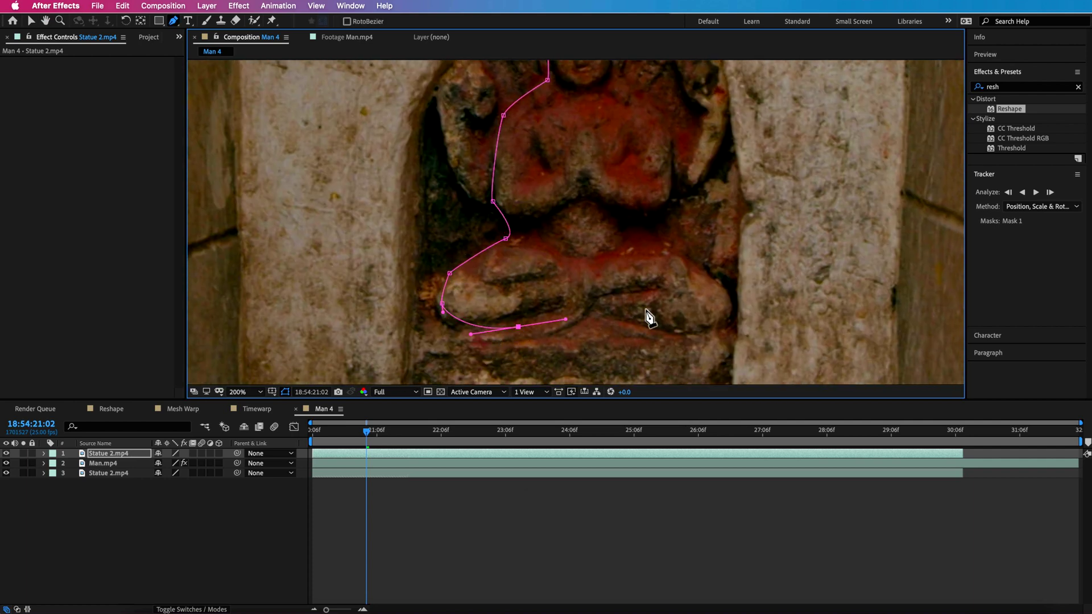
left_click_drag(725, 295, 686, 256)
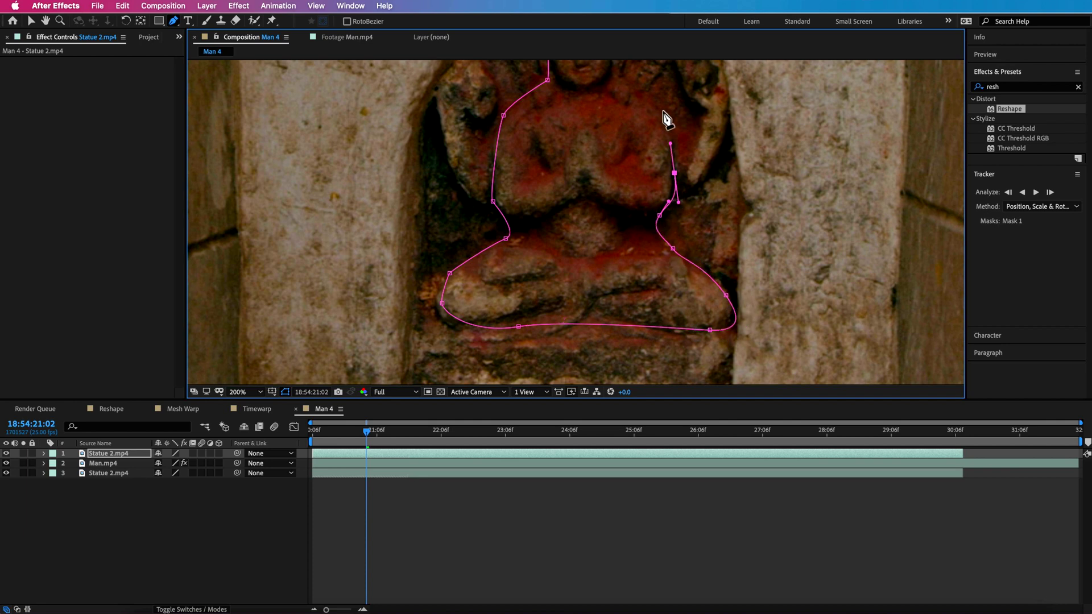
left_click_drag(654, 124, 653, 288)
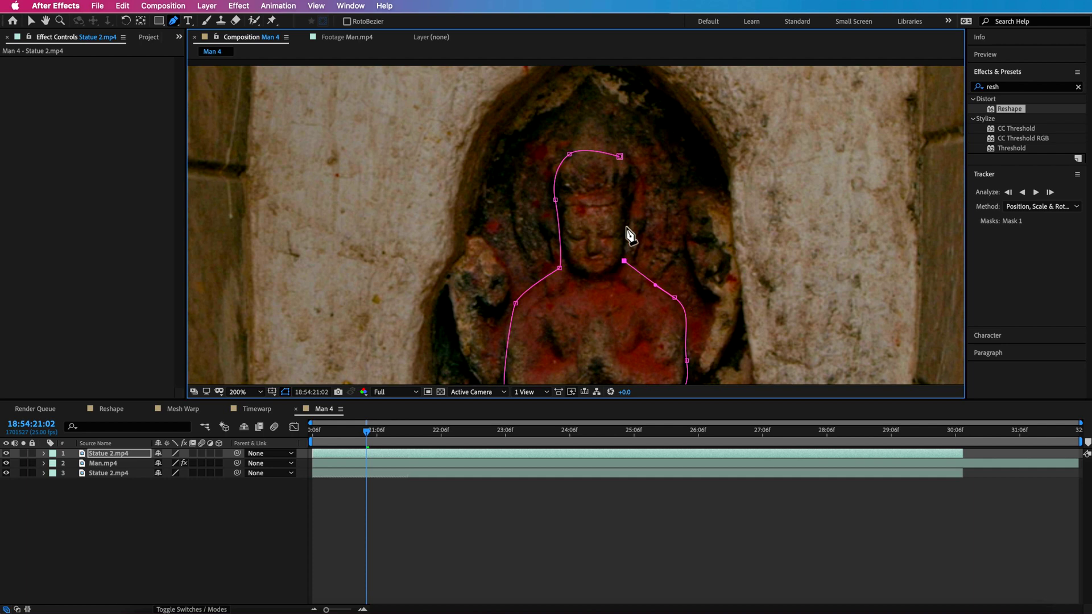
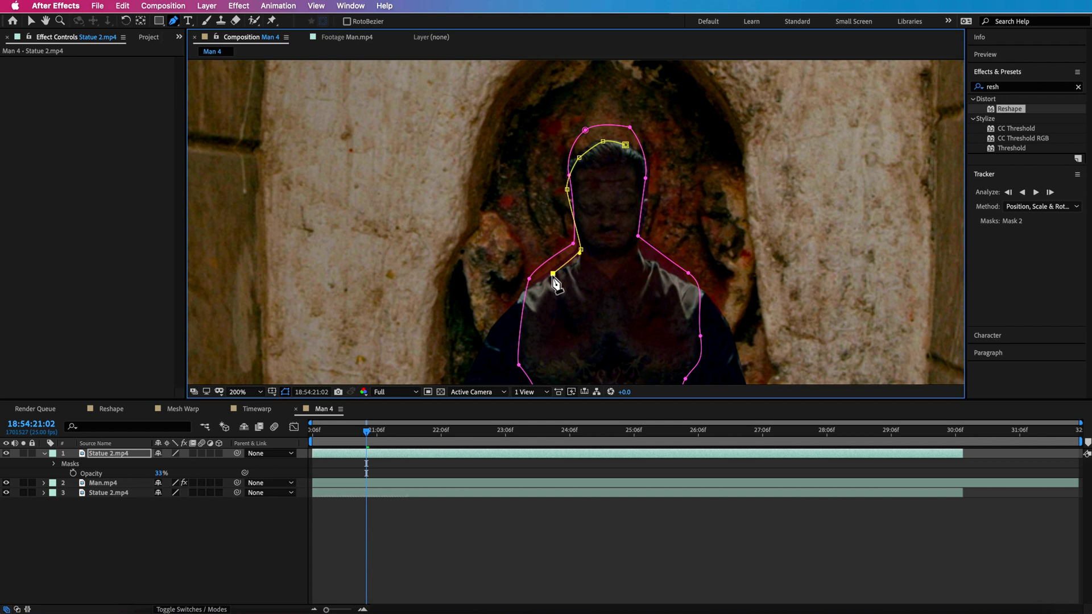
Trace the second mask on the top Statue 2.mp4 layer down the man's left-hand arm, around his crossed legs to the right-hand knee.
scroll(512, 307, "down", 5)
scroll(512, 307, "left", 2)
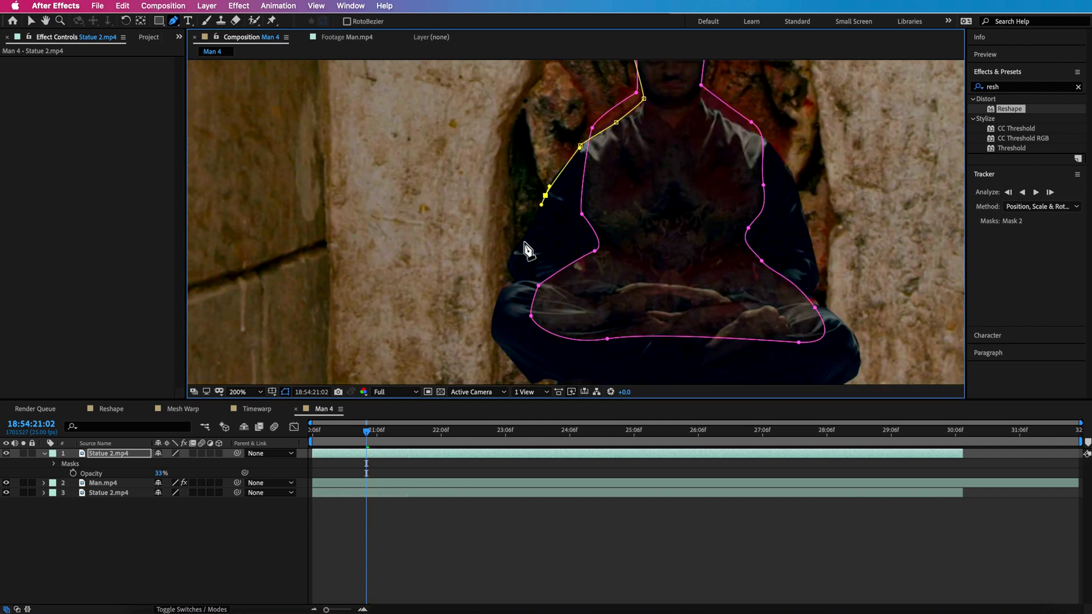
scroll(532, 384, "down", 3)
scroll(531, 384, "right", 2)
left_click(470, 274)
left_click(514, 300)
left_click(656, 300)
left_click(753, 296)
left_click(797, 269)
left_click(789, 225)
Continue the mask up the man's right-hand arm, shoulder and neck and close it at the top of his head.
scroll(759, 152, "up", 2)
left_click(736, 179)
left_click(698, 157)
left_click(684, 148)
left_click_drag(667, 136, 667, 149)
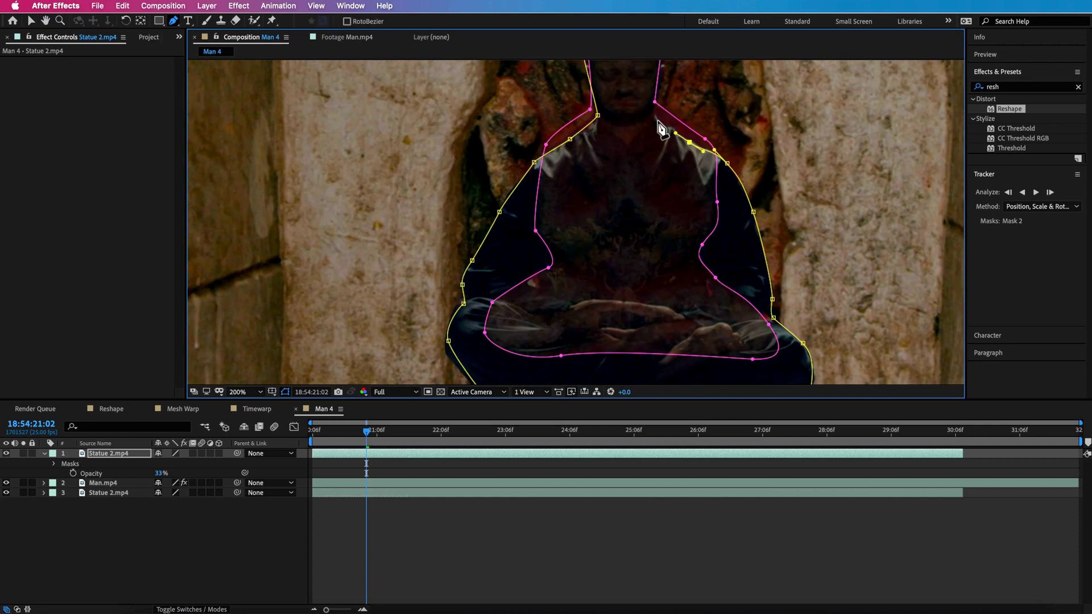
scroll(652, 219, "up", 5)
scroll(652, 218, "right", 1)
left_click(599, 148)
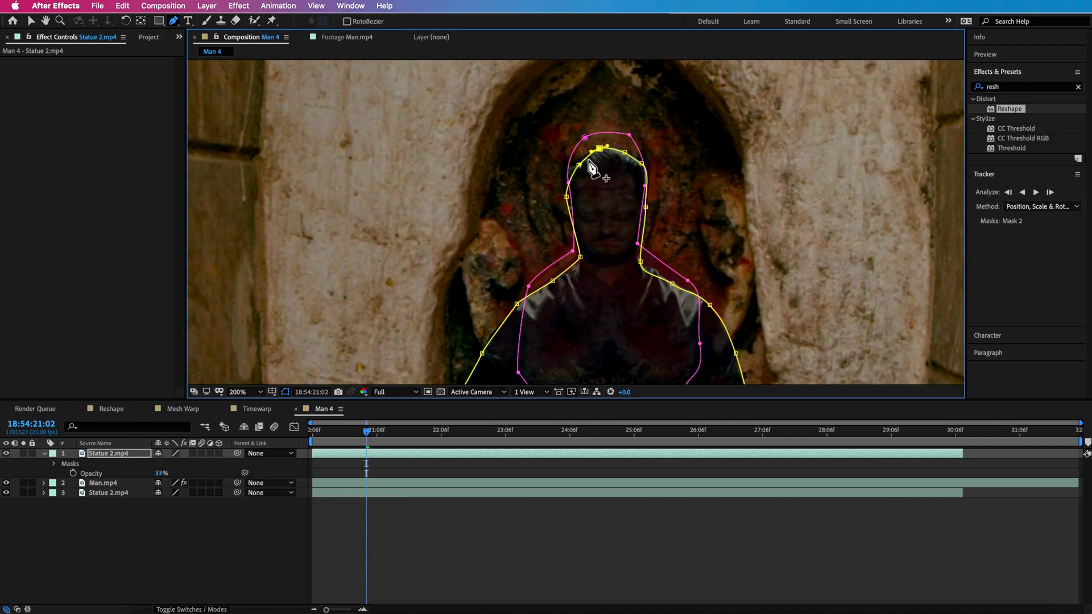
Apply the Reshape effect to the top Statue 2.mp4 layer.
left_click(130, 528)
left_click(100, 443)
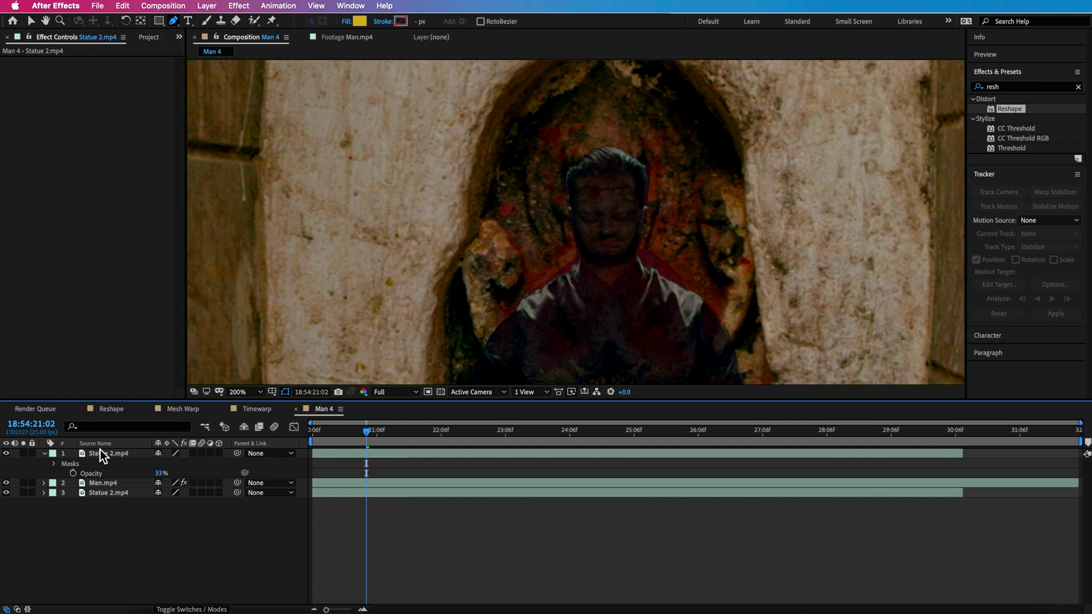
left_click(97, 453)
left_click_drag(1016, 112, 118, 459)
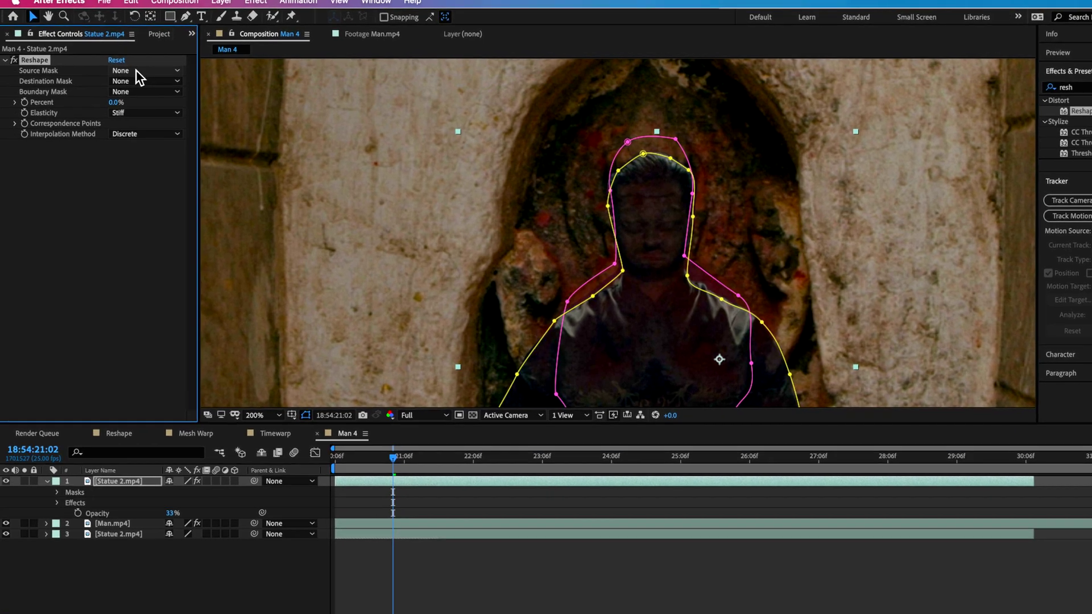
Set the statue layer's Reshape source mask to Mask 1 and its destination mask to Mask 2.
left_click(117, 71)
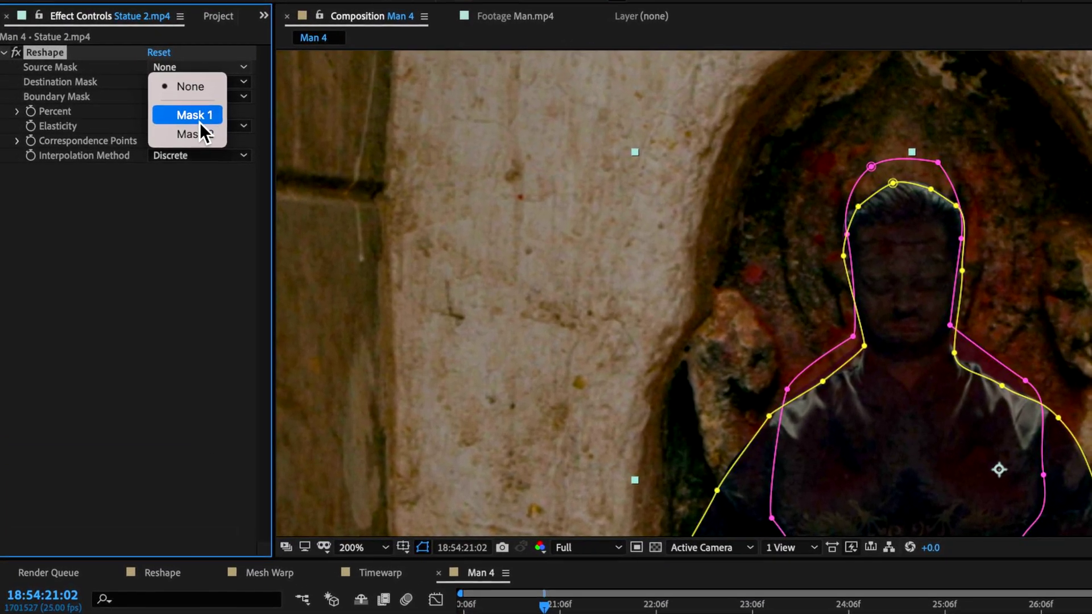
left_click(131, 103)
left_click(191, 87)
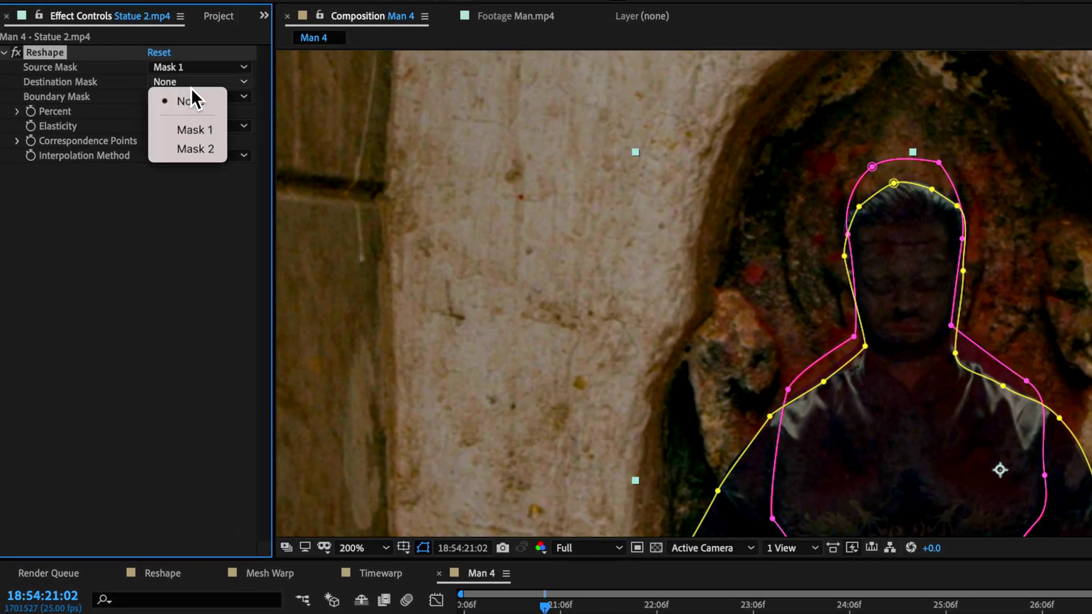
left_click(189, 150)
scroll(324, 435, "down", 2)
left_click_drag(159, 111, 128, 121)
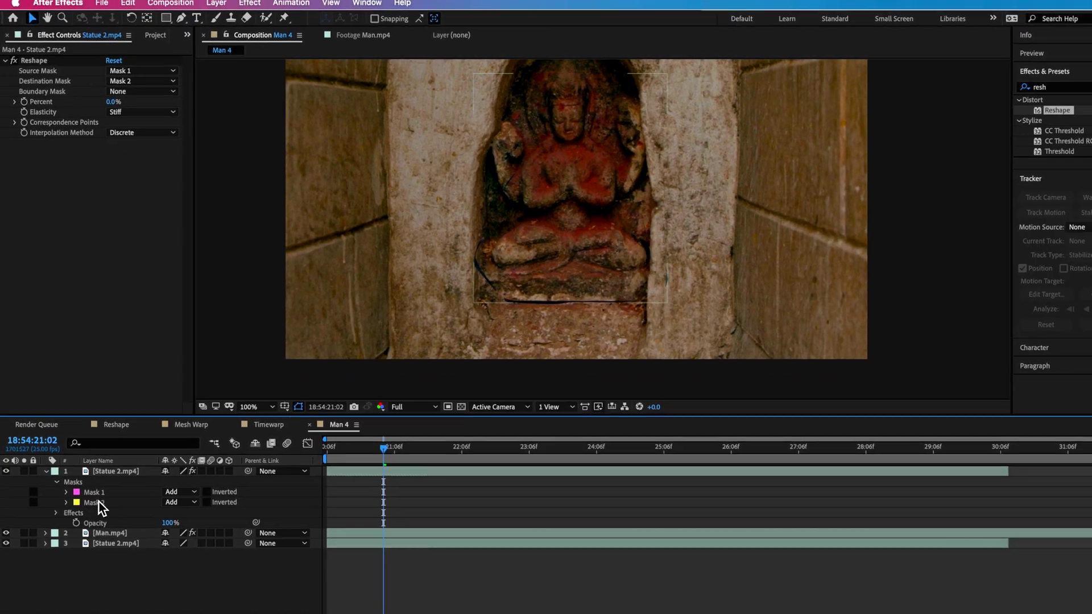
Set the mode of Mask 2 on the top Statue 2.mp4 layer to None and scrub the timeline to check it.
left_click(89, 483)
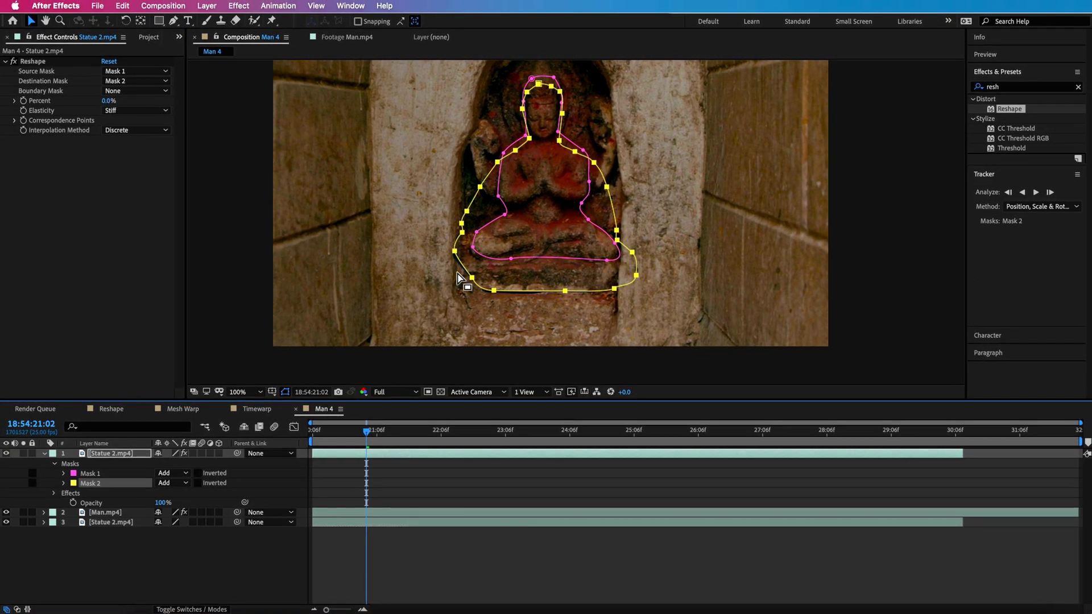
left_click(103, 453)
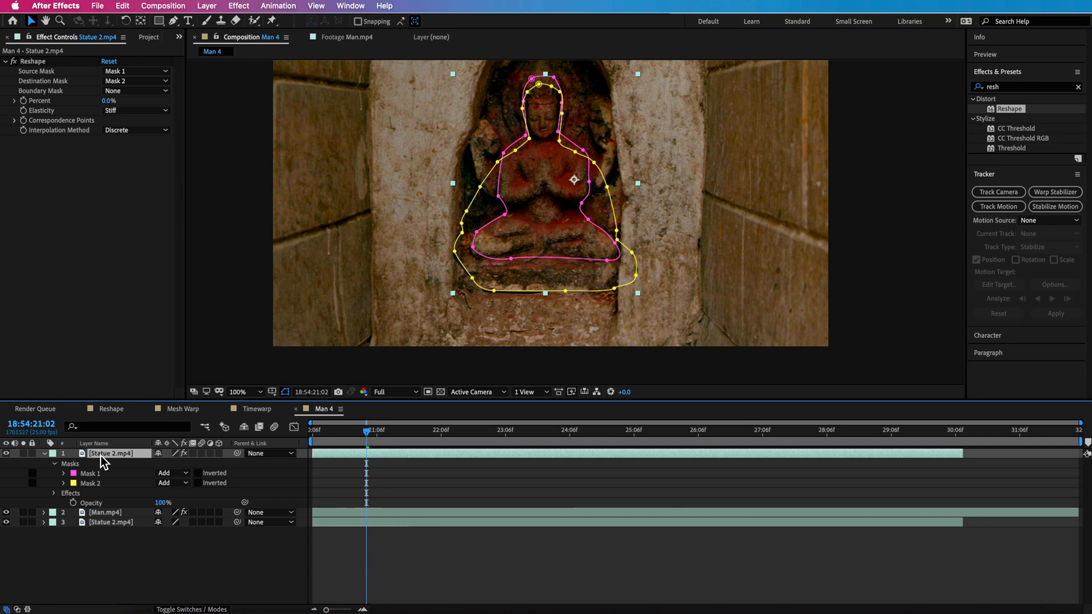
left_click(182, 484)
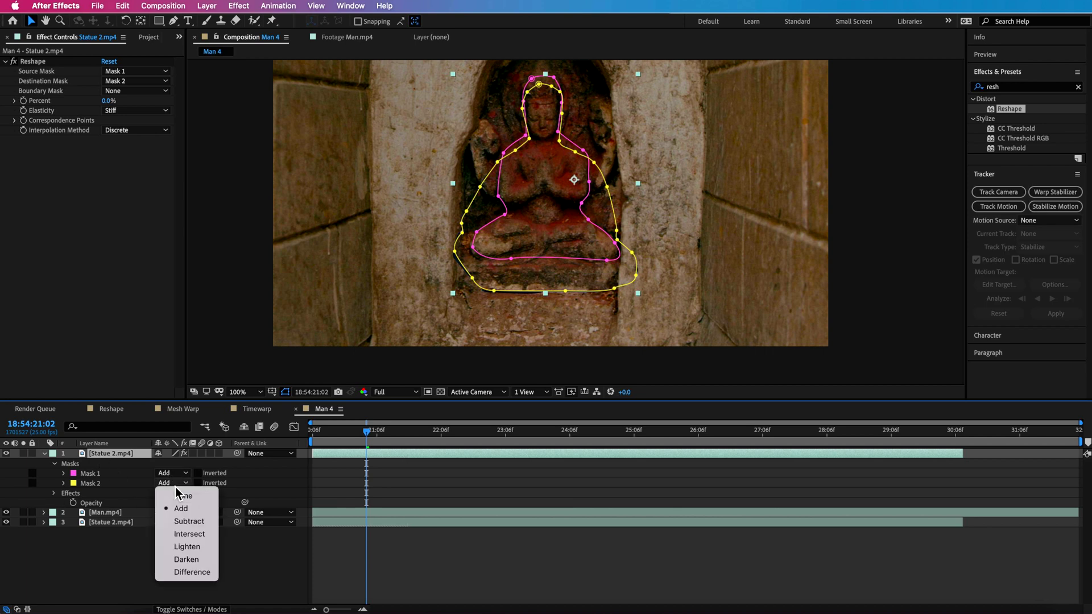
left_click(192, 498)
left_click_drag(373, 432, 394, 441)
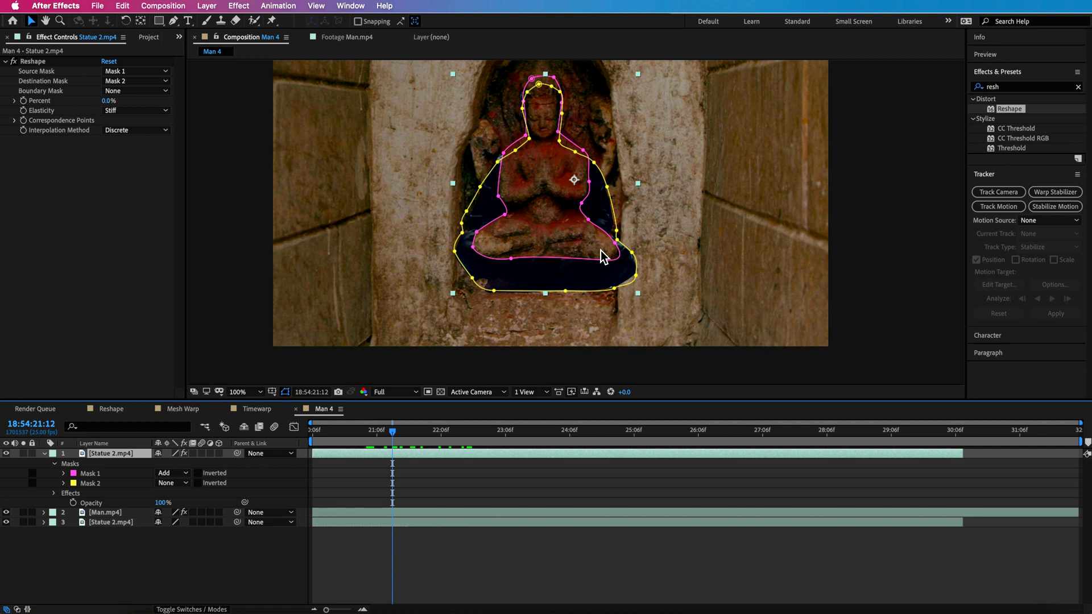
Change the Reshape interpolation method on the top Statue 2.mp4 layer to Smooth and scrub back to 18:54:21:06.
left_click(127, 130)
left_click(133, 170)
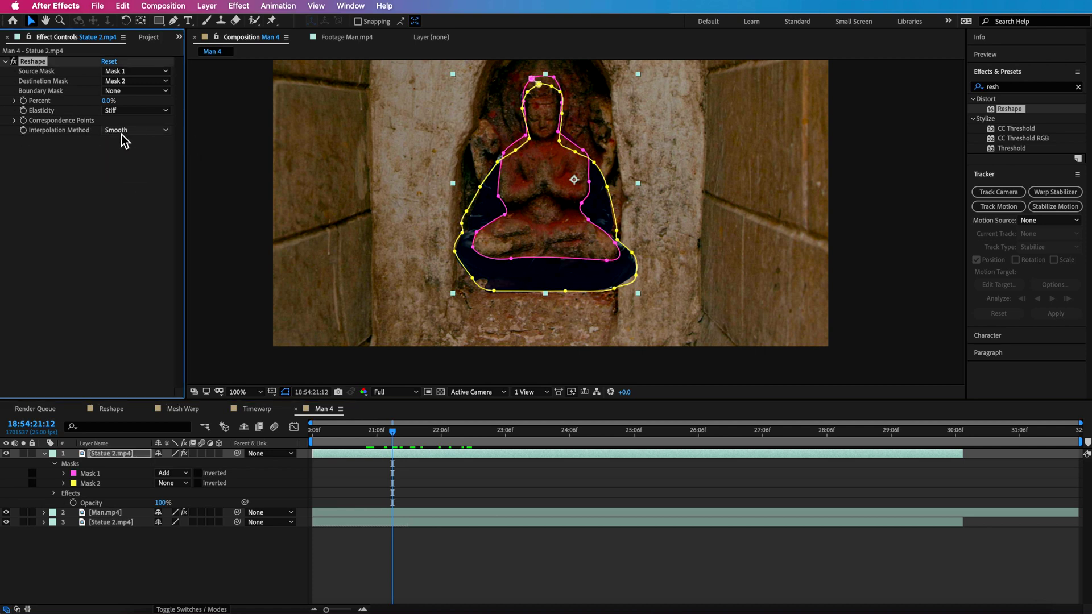
left_click(357, 437)
left_click(377, 438)
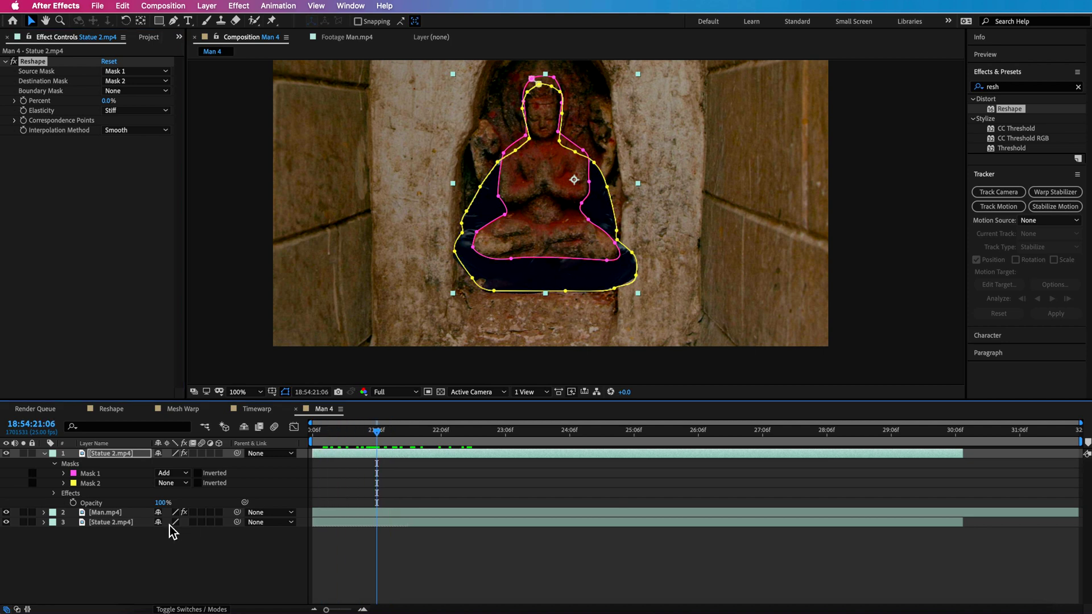
Reveal the masks of Man.mp4, set its Mask 2 mode to None and scrub through the morph.
left_click(122, 523)
left_click(113, 514)
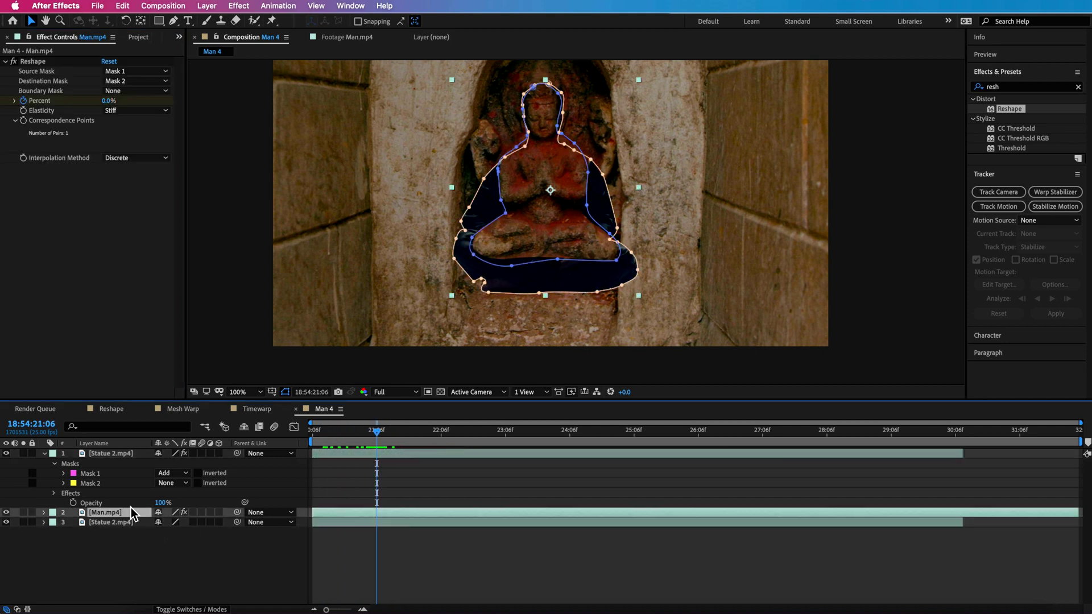
left_click(44, 512)
scroll(59, 551, "down", 1)
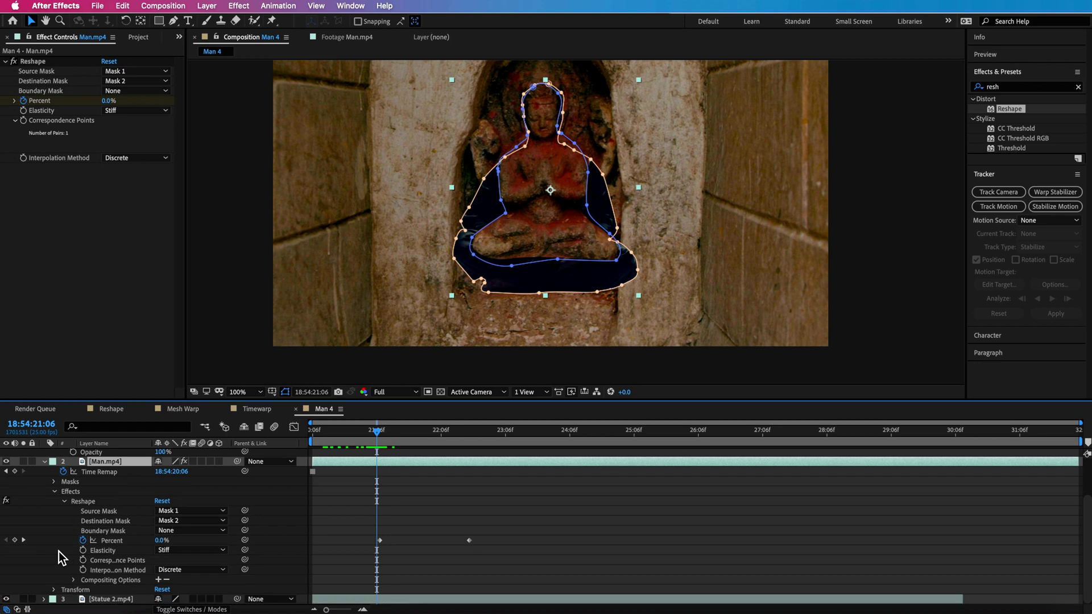
key("m")
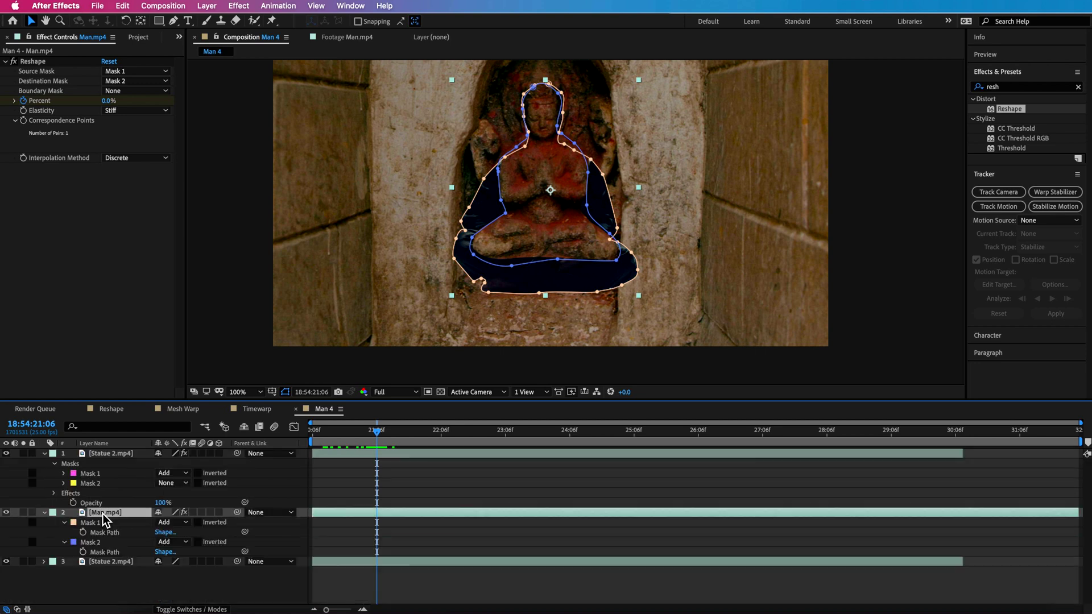
left_click(176, 542)
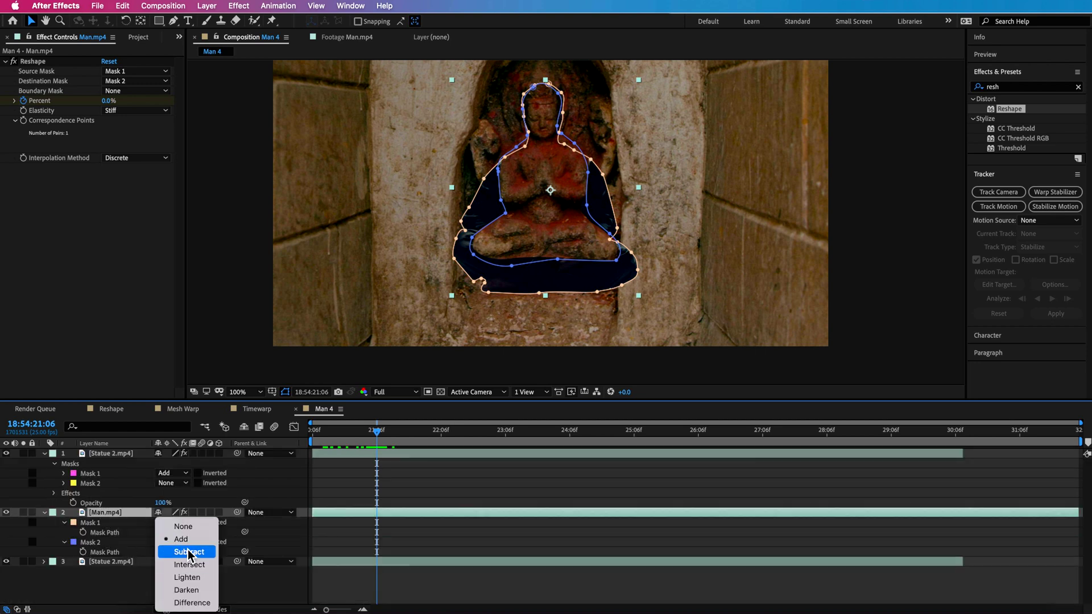
left_click(190, 531)
left_click_drag(378, 435, 449, 439)
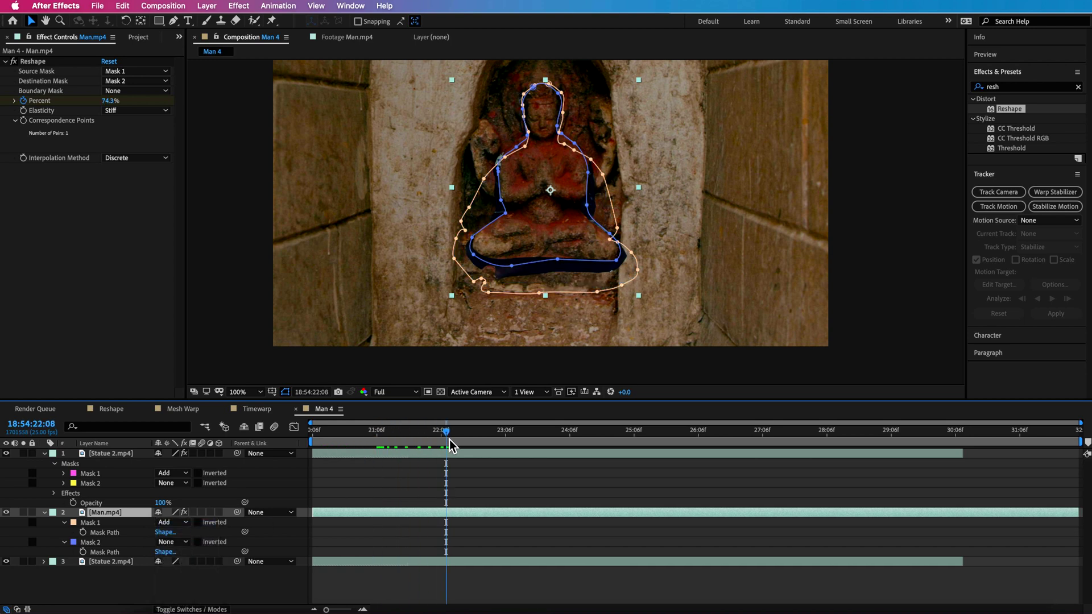
Change the Reshape interpolation method on Man.mp4 to Smooth and scrub back to 18:54:21:12.
left_click(144, 158)
left_click(130, 196)
left_click_drag(447, 442, 392, 433)
At Man.mp4's first Percent keyframe, 18:54:21:07, keyframe the top Statue 2.mp4 layer's Reshape Percent at 100%.
key("u")
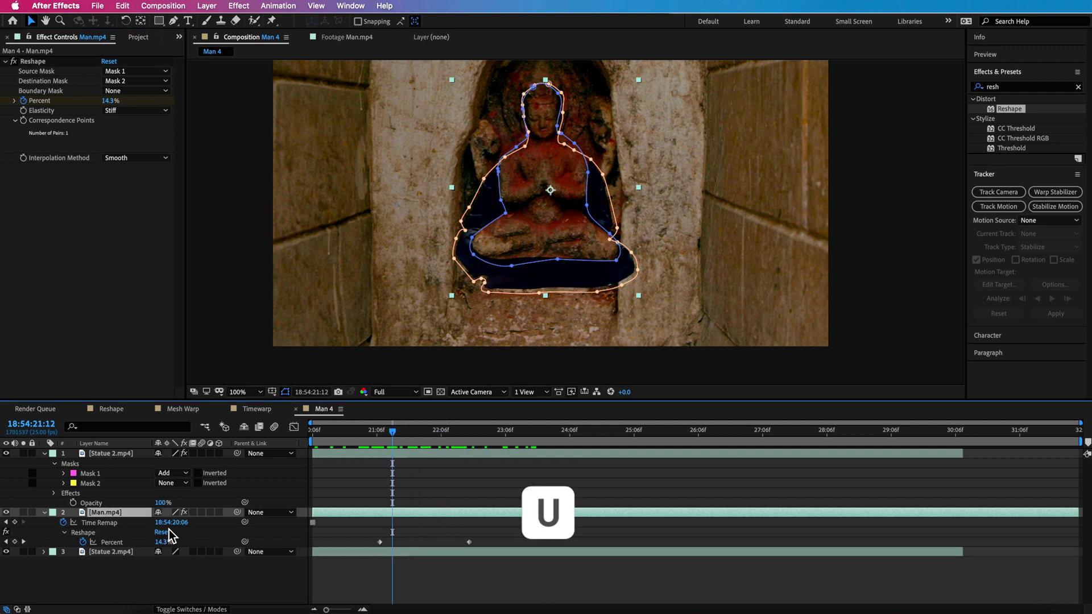
left_click(381, 435)
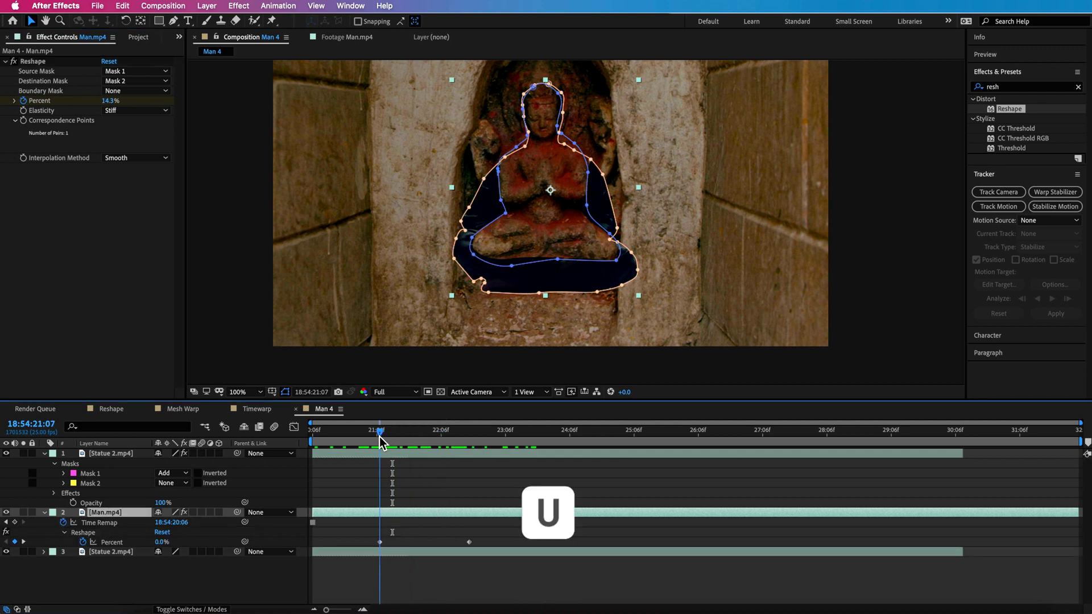
left_click(122, 453)
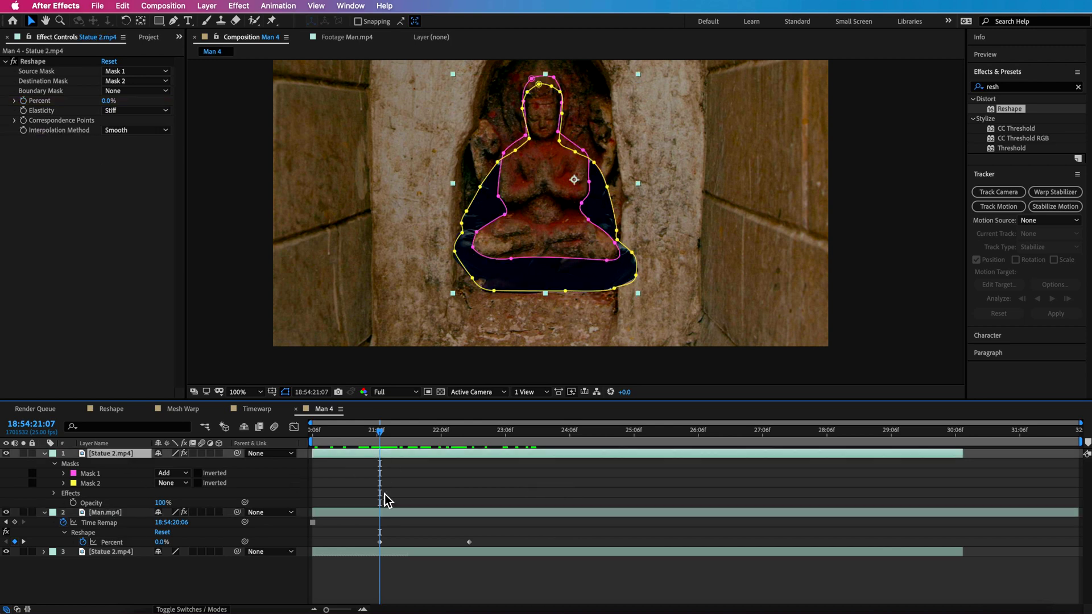
left_click(24, 100)
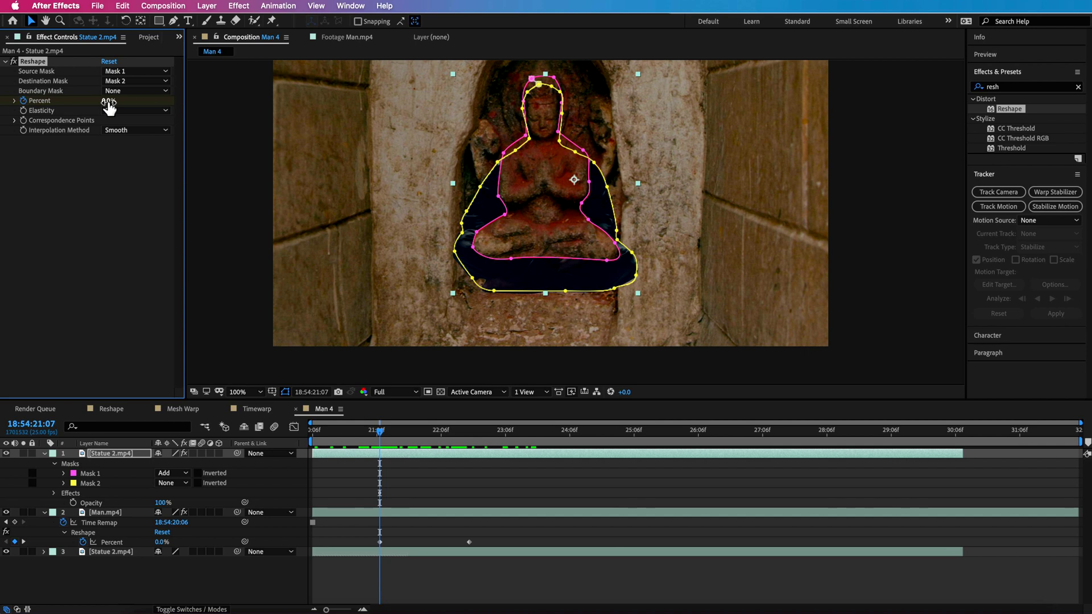
left_click_drag(108, 101, 195, 112)
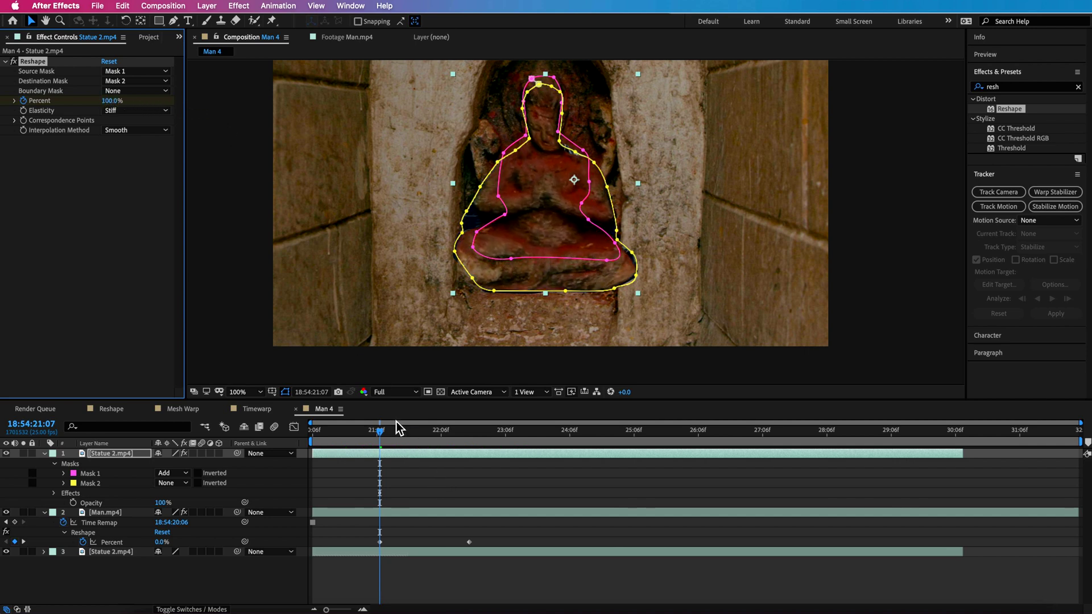
Keyframe the top Statue 2.mp4 layer's Reshape Percent at 0% at 18:54:22:17 and scrub back through the morph.
left_click_drag(385, 438, 470, 441)
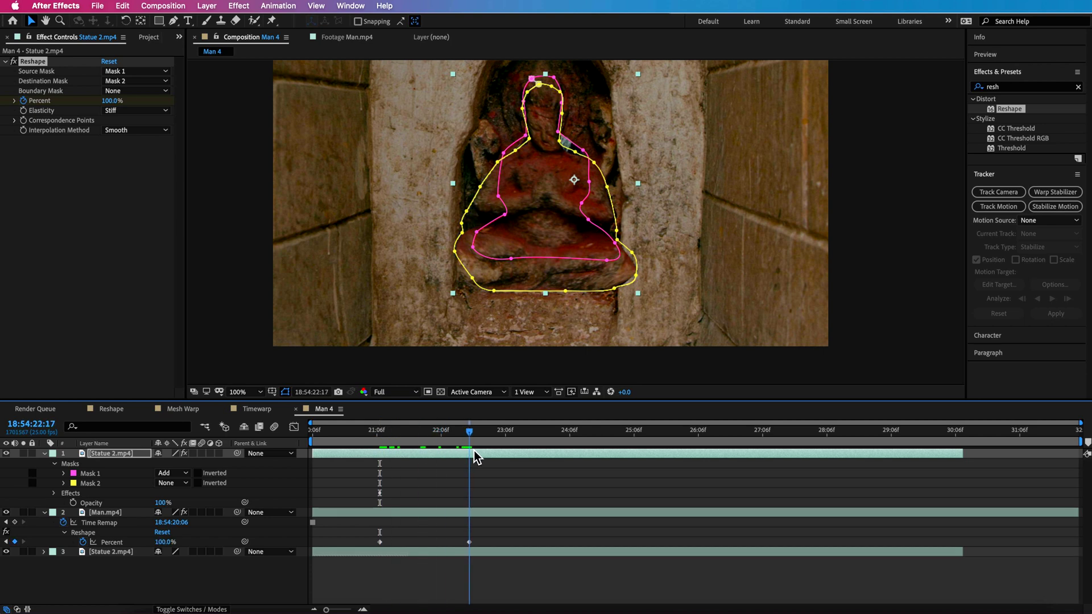
left_click_drag(110, 101, 38, 107)
left_click_drag(480, 436, 375, 439)
Shift Mask 1's correspondence point at the top of the statue's head to line up with the one on Mask 2.
key("h")
left_click_drag(552, 141, 554, 259)
key("v")
key("period")
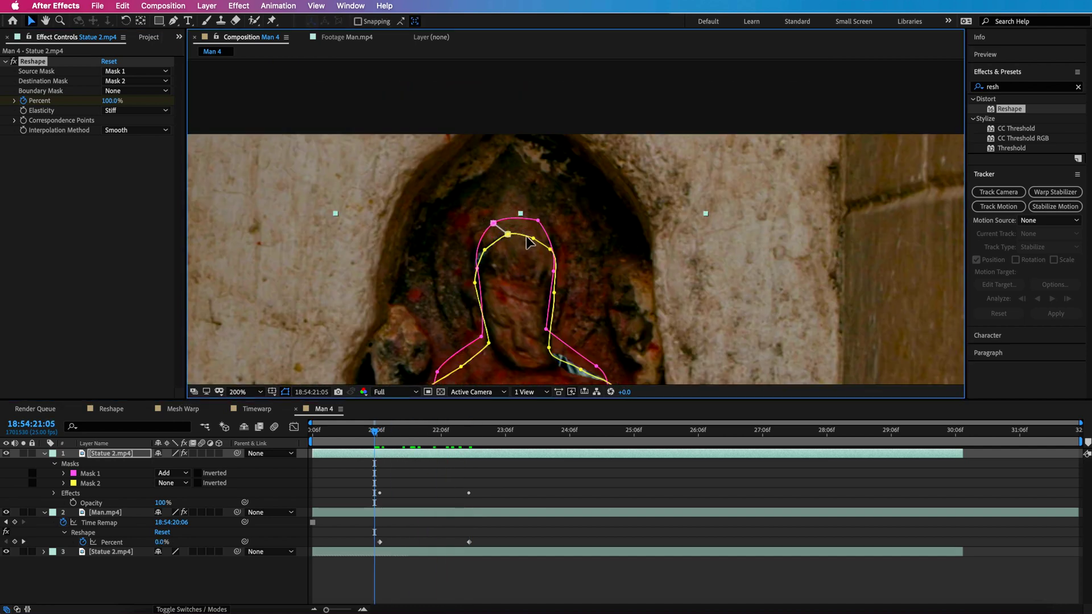
mouse_move(495, 224)
left_mouse_down()
mouse_move(507, 223)
mouse_move(493, 230)
mouse_move(505, 243)
mouse_move(496, 225)
mouse_move(506, 223)
left_mouse_up()
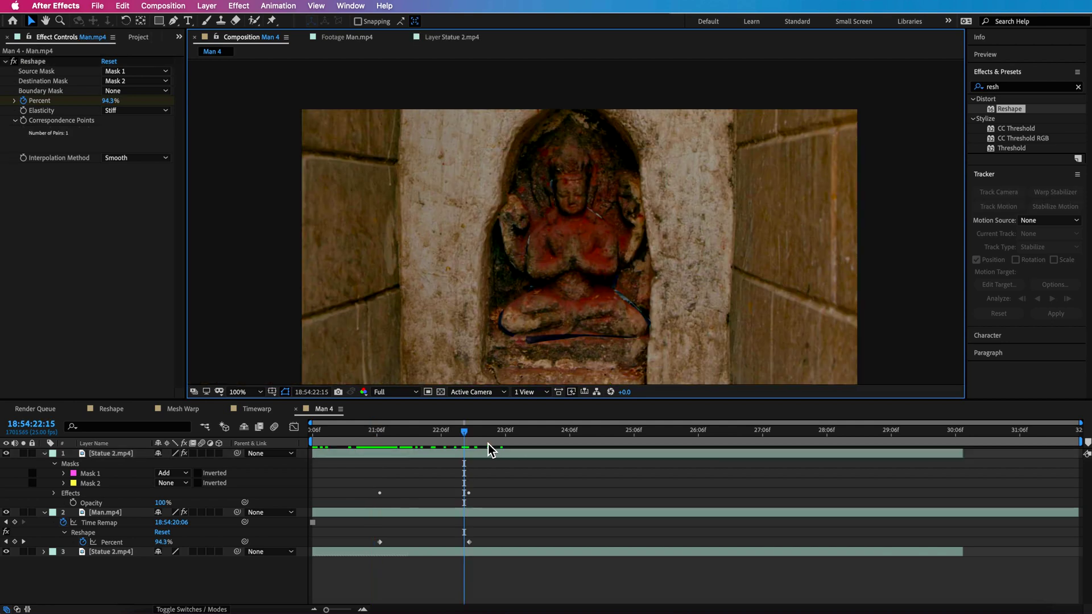
Keyframe the top Statue 2.mp4 layer's opacity at 100% at 18:54:21:20.
left_click_drag(487, 444, 423, 448)
key("t")
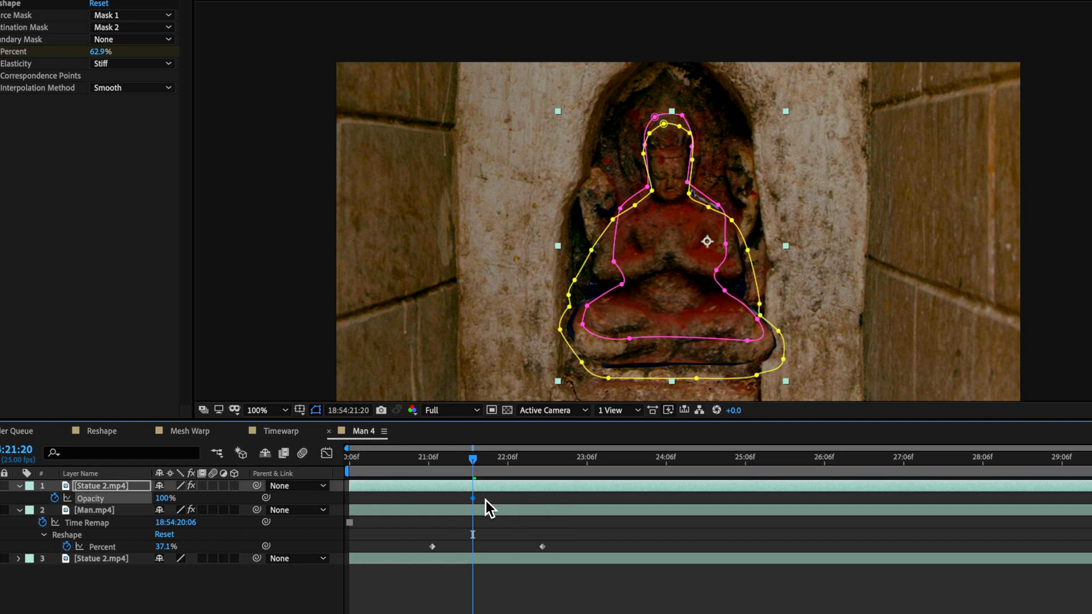
Try fading out the top Statue 2.mp4 layer's opacity at 18:54:22:17.
left_click_drag(472, 459, 544, 463)
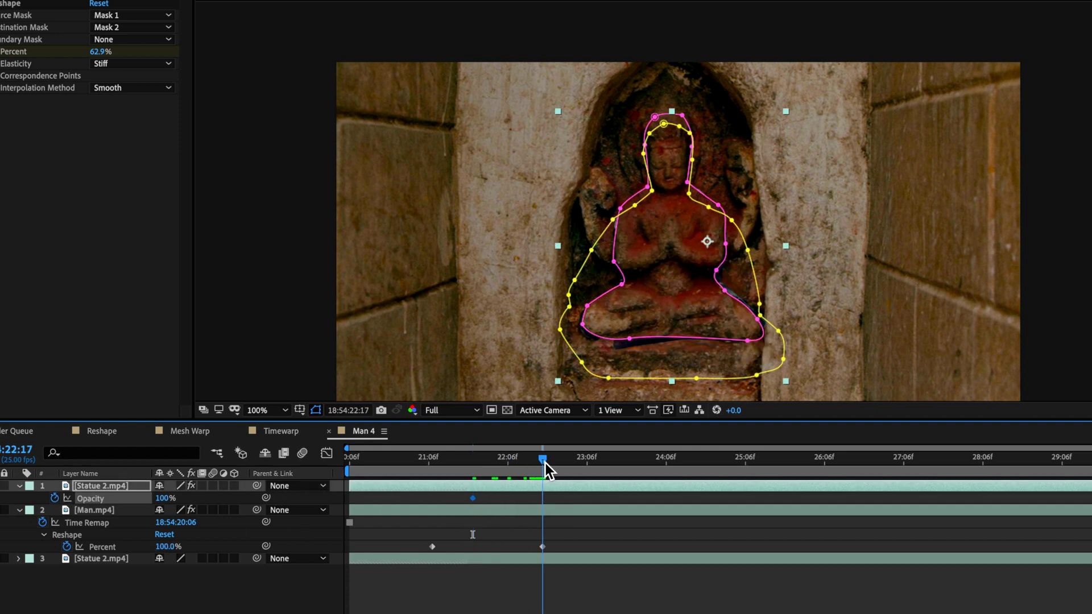
left_click_drag(165, 498, 116, 504)
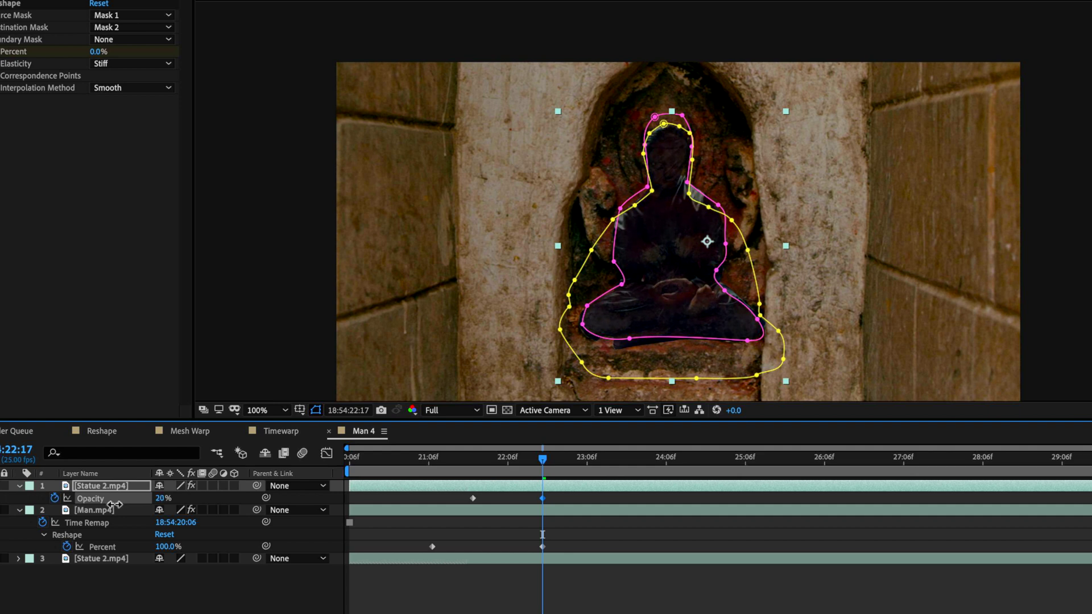
left_click_drag(540, 459, 485, 479)
key("ctrl+z")
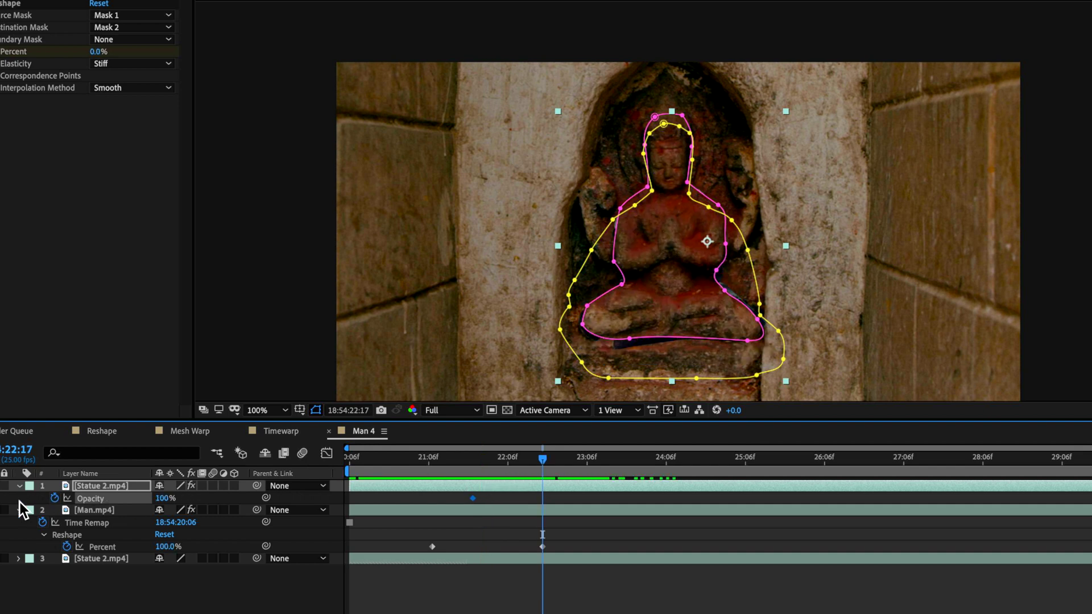
Fade the top Statue 2.mp4 layer in from 0% opacity at 18:54:21:10 to 100% at 18:54:22:17.
key("j")
left_click_drag(173, 503, 94, 508)
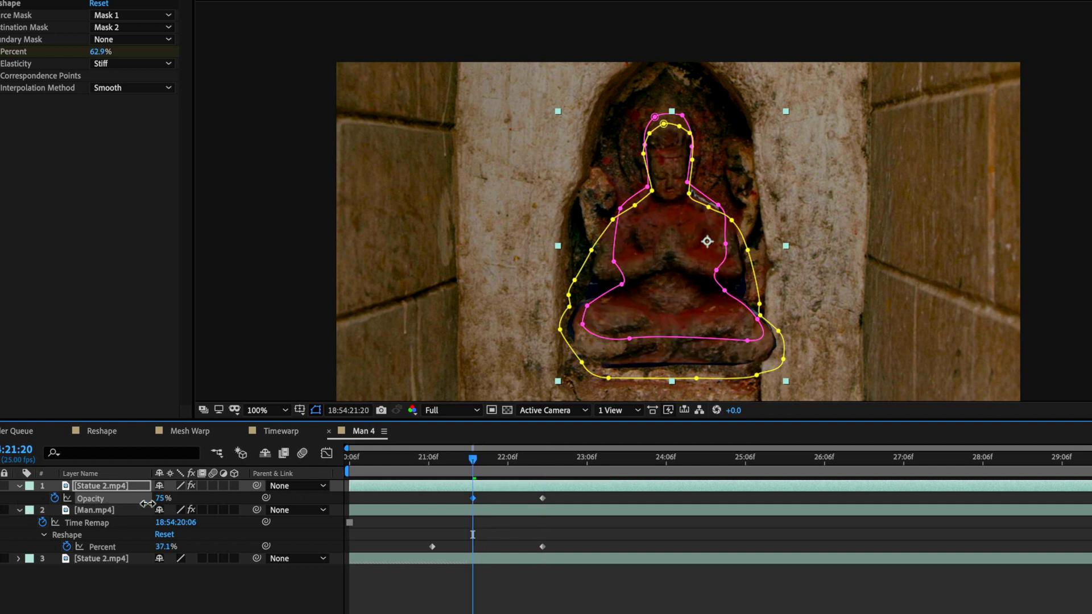
left_click_drag(473, 499, 447, 501)
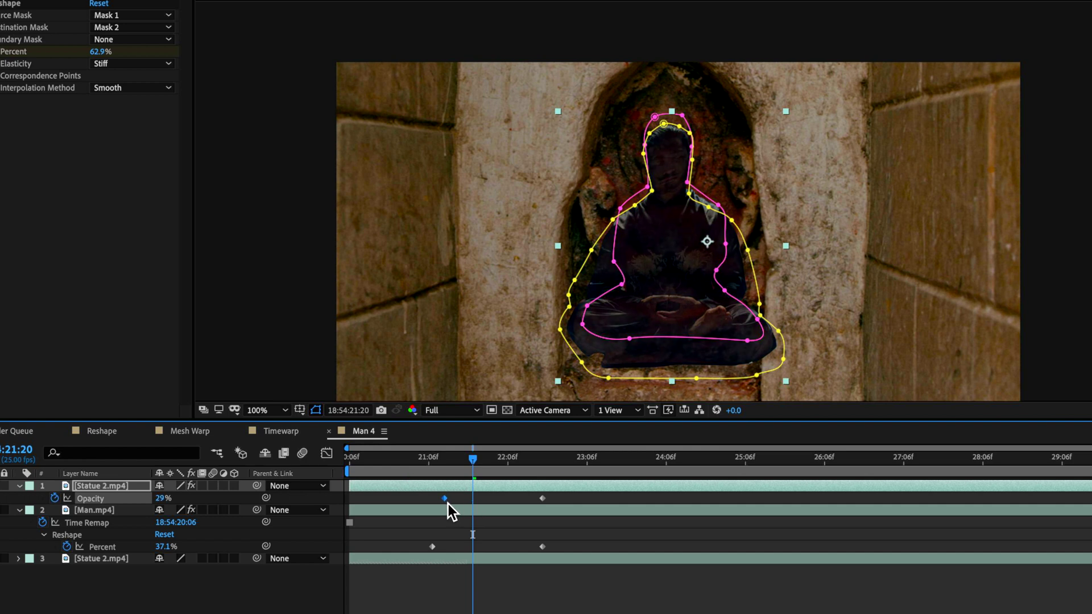
left_click_drag(442, 458, 439, 489)
Keyframe Man.mp4's opacity at 100% at 18:54:21:10 and fade the layer out by 18:54:22:17.
left_click(94, 510)
key("t")
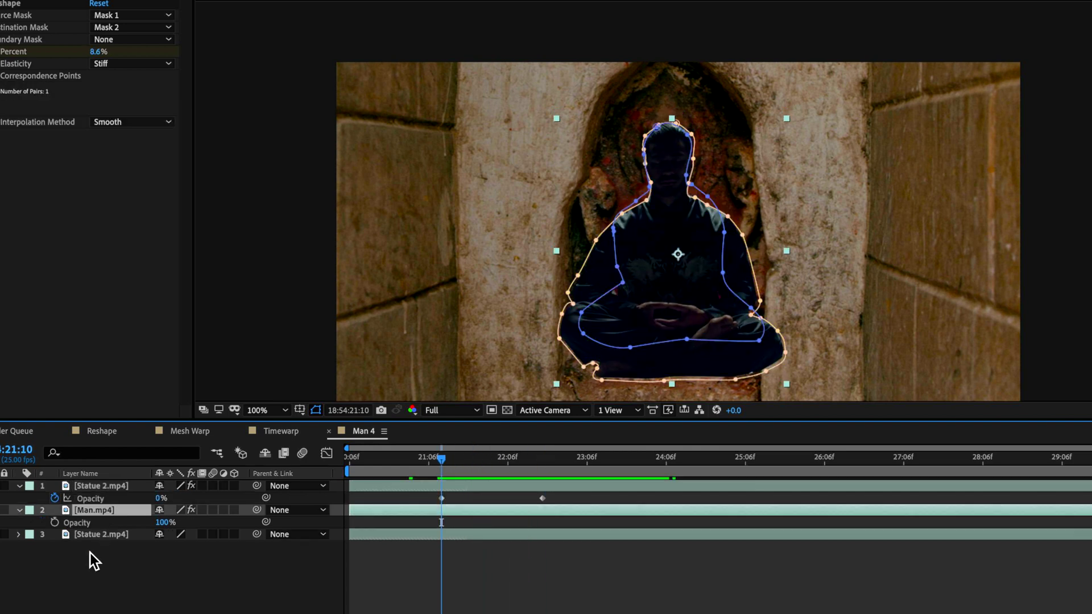
left_click(55, 522)
left_click_drag(441, 458, 544, 475)
left_click_drag(164, 527, 102, 532)
Delay Man.mp4's first opacity keyframe to about 18:54:21:20 and scrub back to 18:54:21:03.
left_click_drag(528, 469, 463, 472)
left_click_drag(442, 524, 473, 523)
left_click_drag(462, 455, 423, 463)
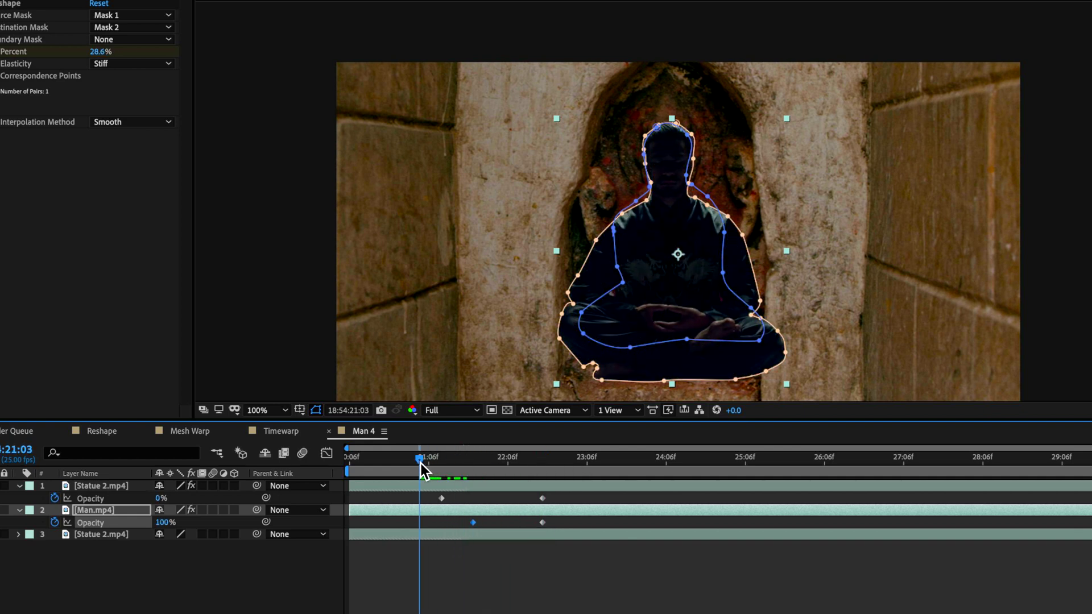
Preview the man-to-statue crossfade from several points around 18:54:21.
key("space")
left_click(429, 460)
key("space")
left_click(470, 462)
key("space")
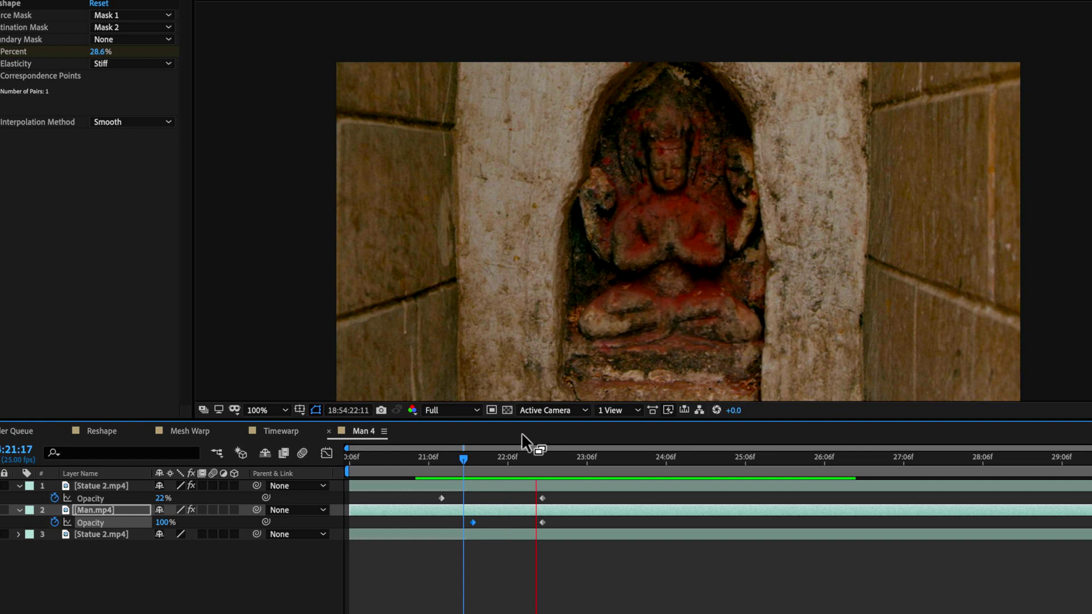
key("space")
left_click(493, 464)
key("space")
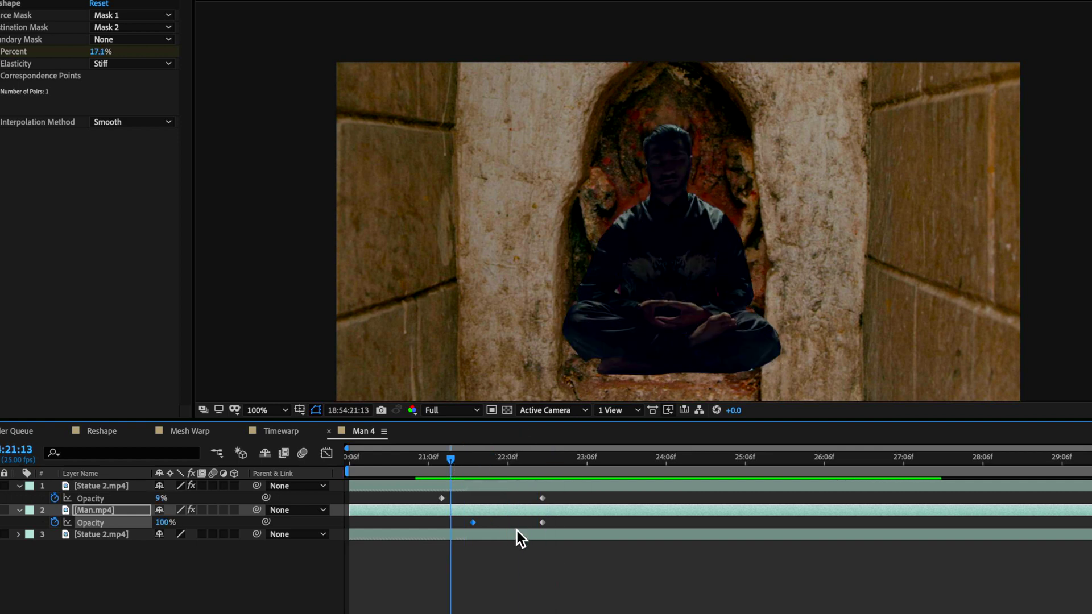
Move the ending Reshape and opacity keyframes of Man.mp4 and the top Statue 2.mp4 earlier to 18:54:22:09 and preview.
left_click_drag(551, 493, 544, 525)
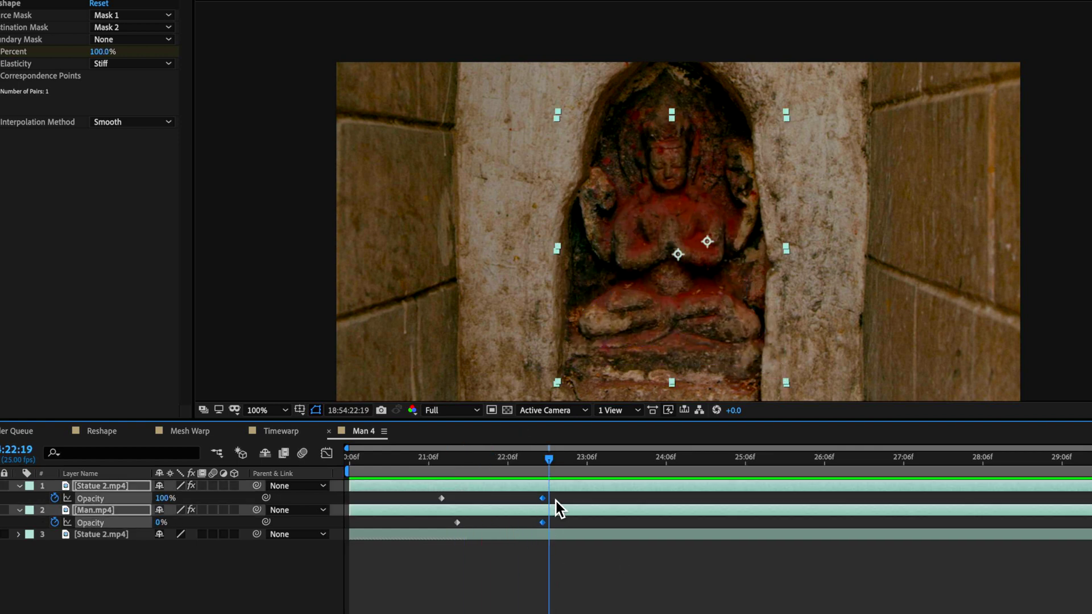
key("u")
left_click_drag(543, 596, 530, 595)
left_click(409, 459)
key("space")
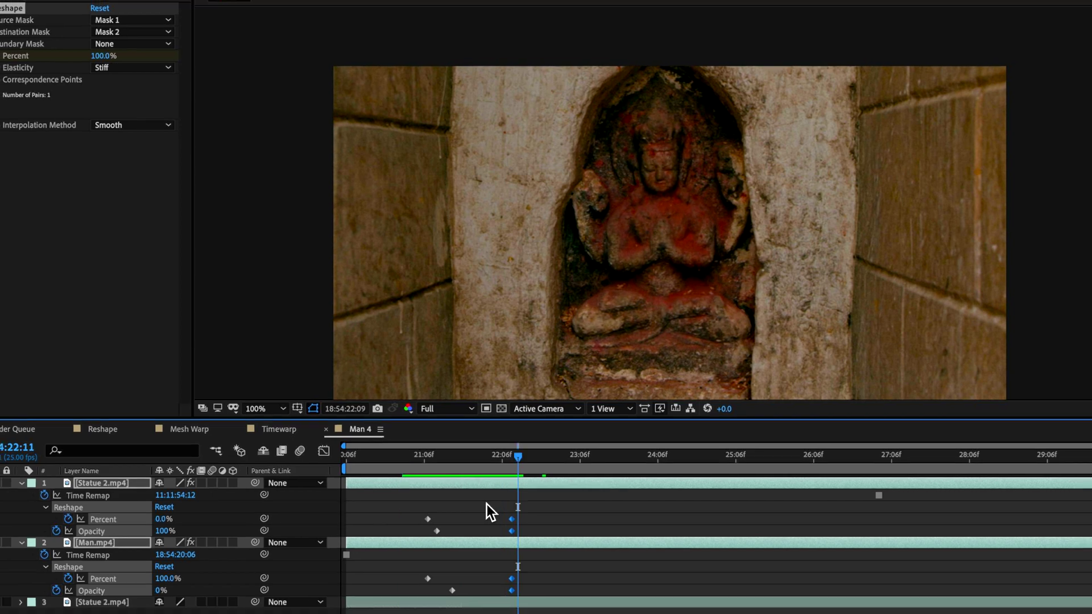
key("space")
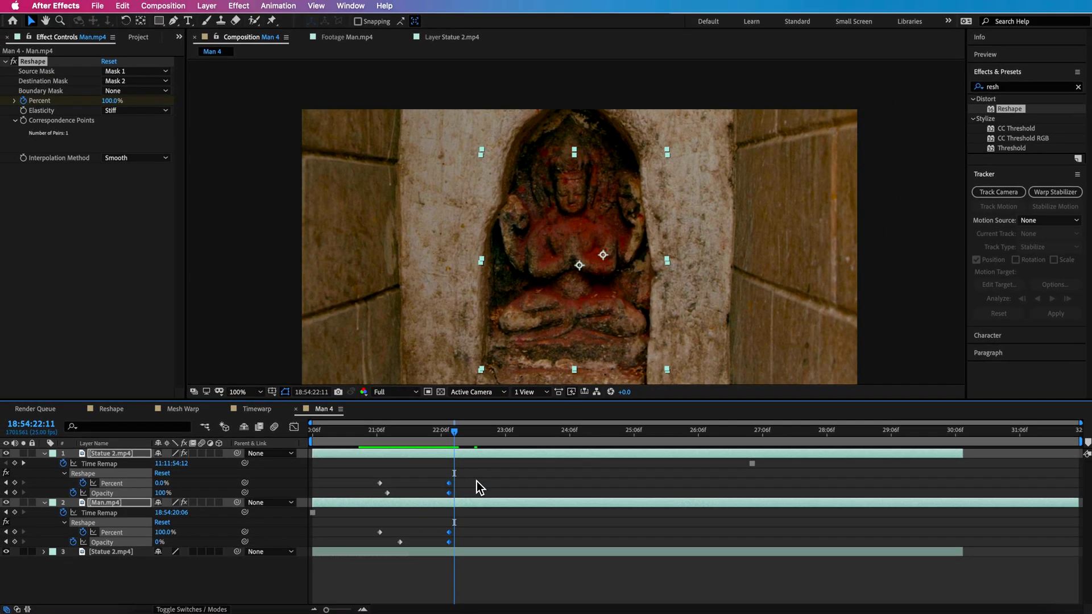
Apply Easy Ease to the Reshape Percent and opacity keyframes on both morph layers and preview the result.
left_click_drag(475, 479, 368, 582)
right_click(400, 543)
mouse_move(470, 604)
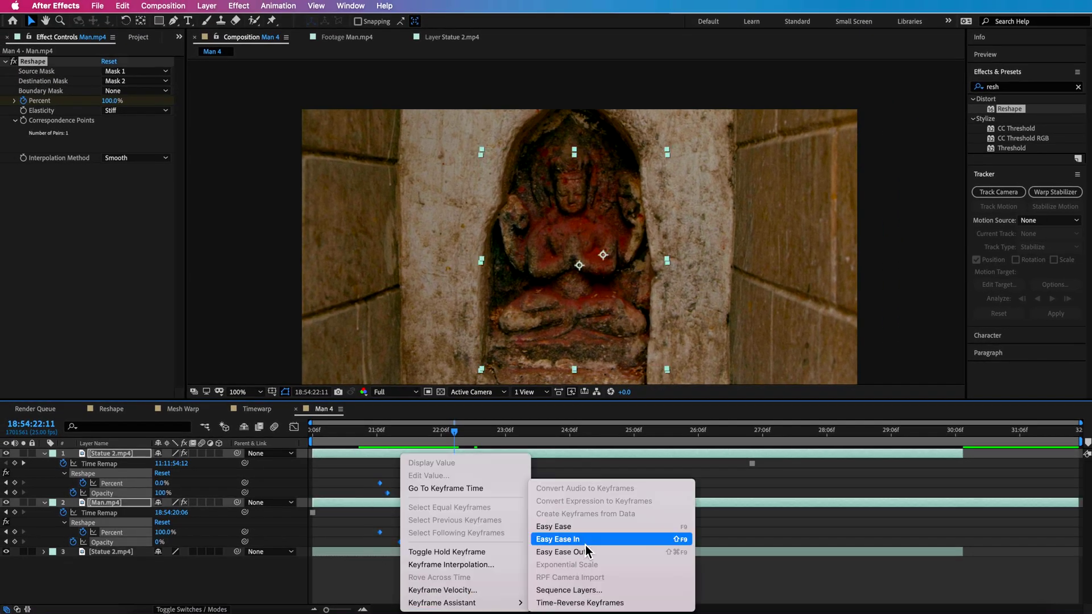
left_click(552, 524)
left_click(372, 432)
key("space")
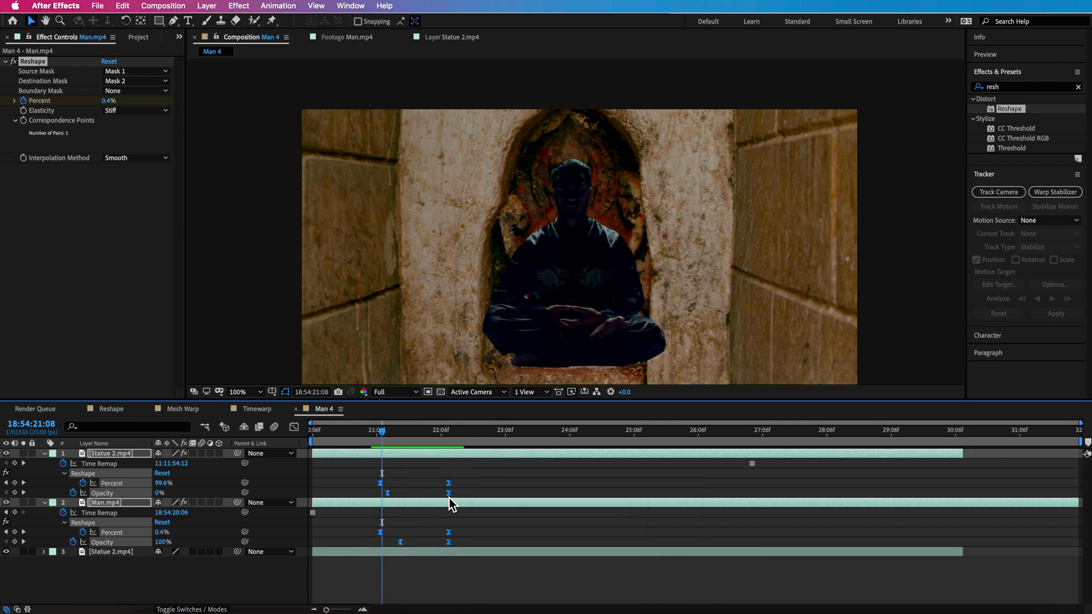
left_click(405, 471)
left_click_drag(401, 443, 367, 435)
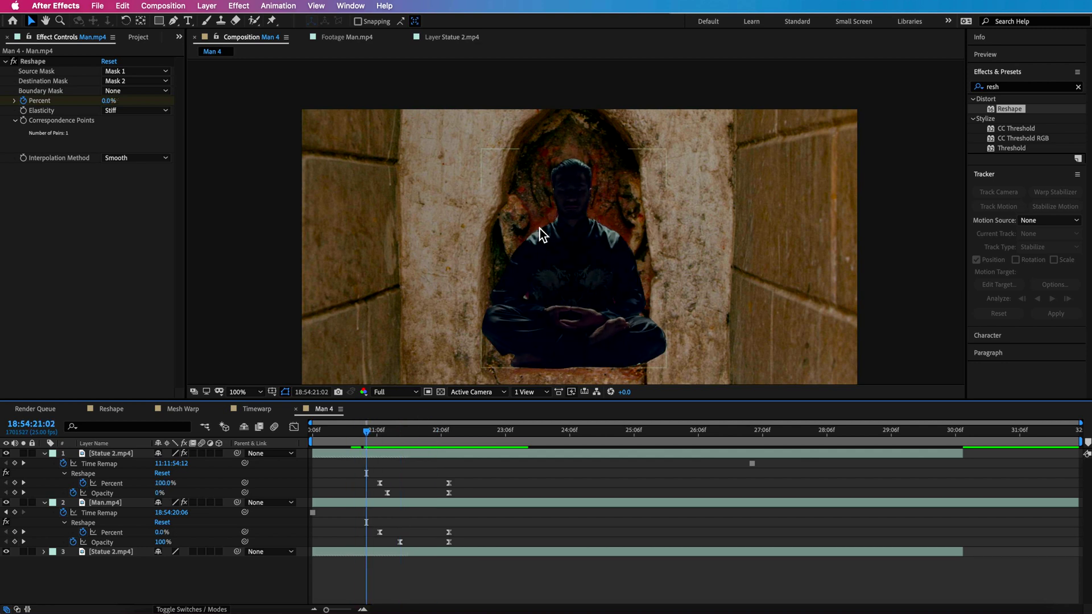
Add Lumetri Color to Man.mp4 and start keyframing its Temperature and Contrast at 18:54:21:07.
left_click(363, 502)
left_click(206, 6)
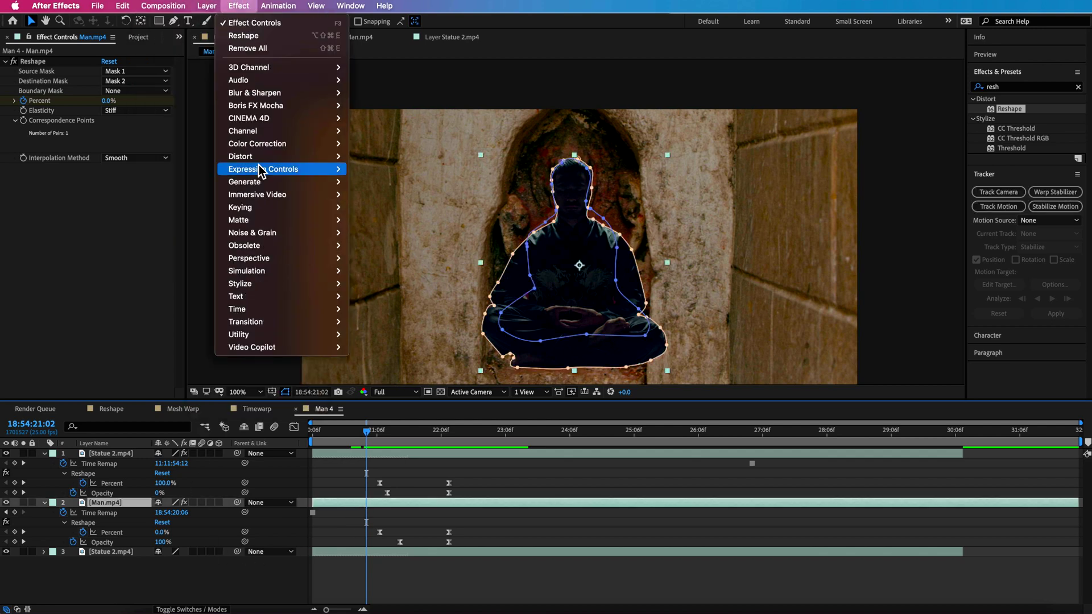
mouse_move(273, 144)
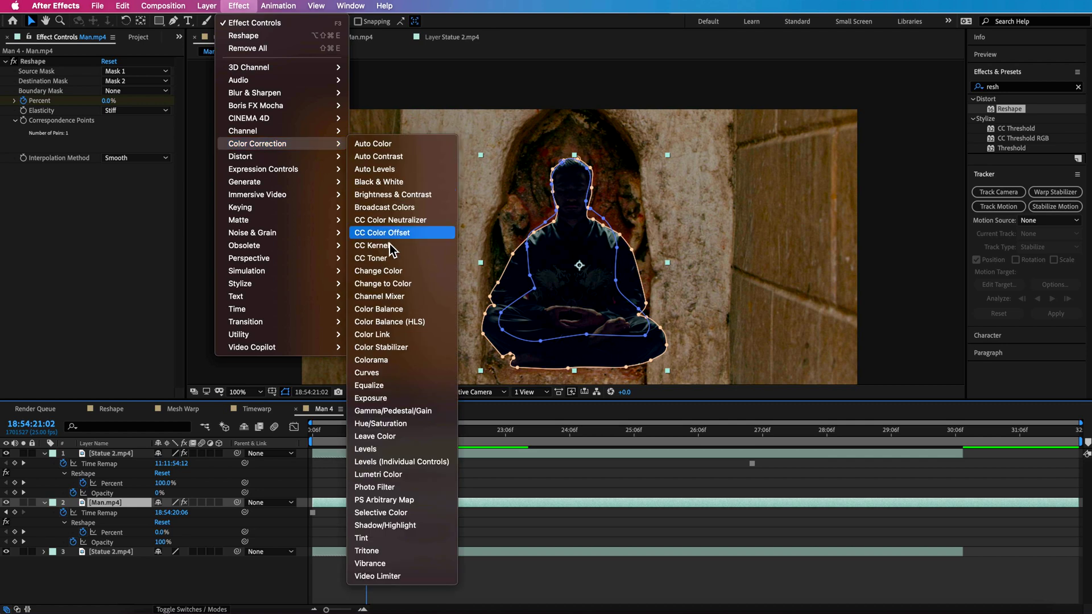
left_click(390, 475)
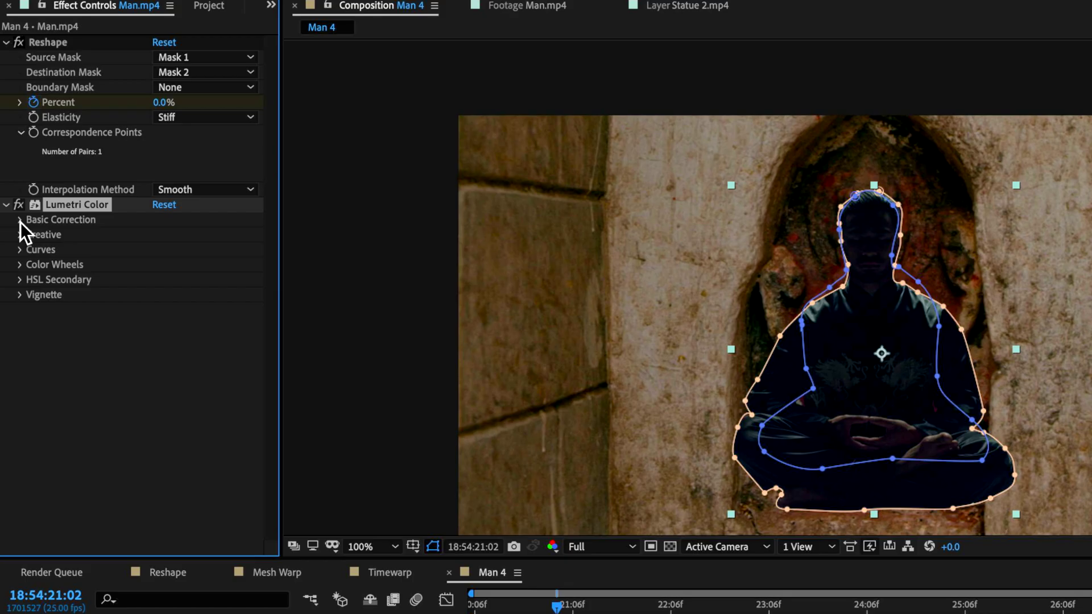
left_click(14, 177)
left_click_drag(557, 607, 564, 611)
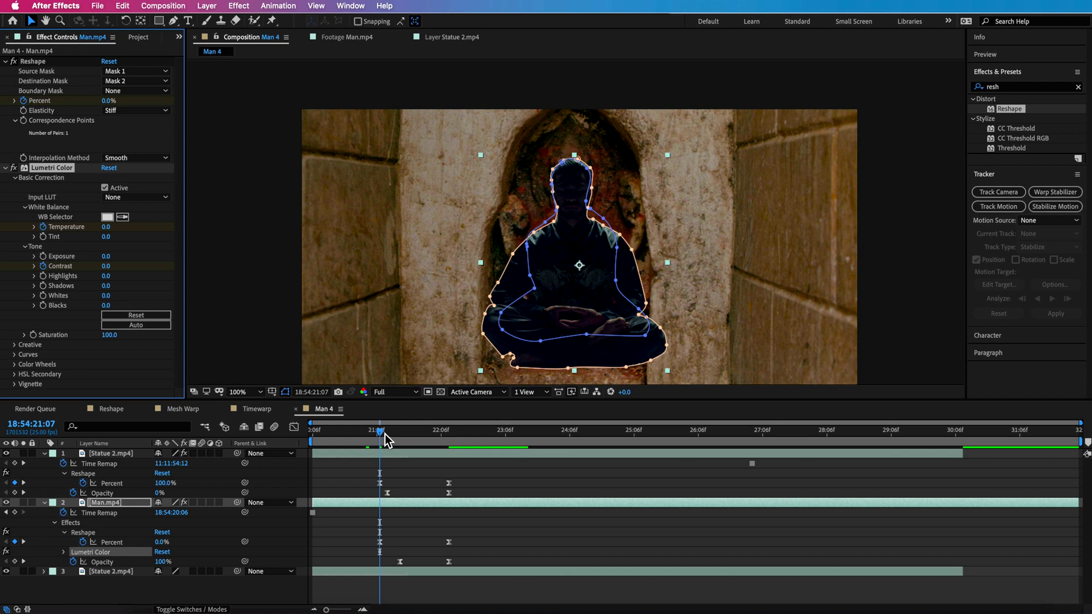
Add matching Lumetri Temperature and Contrast keyframes on Man.mp4 at 18:54:22:09.
left_click_drag(385, 438, 450, 436)
left_click(99, 233)
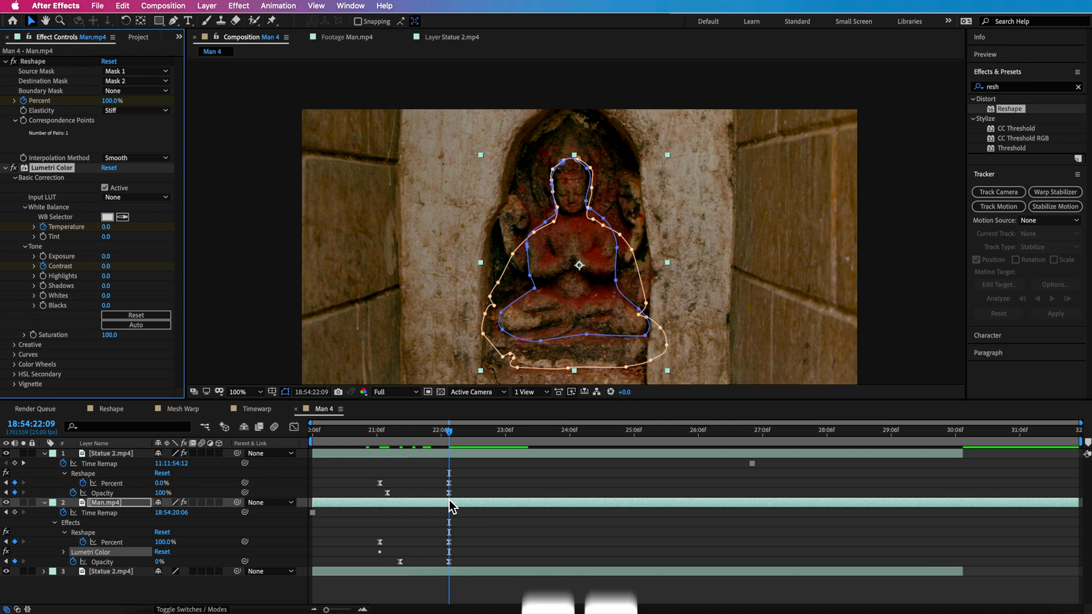
key("u")
key("u")
scroll(438, 517, "down", 10)
scroll(438, 517, "up", 10)
scroll(437, 517, "down", 2)
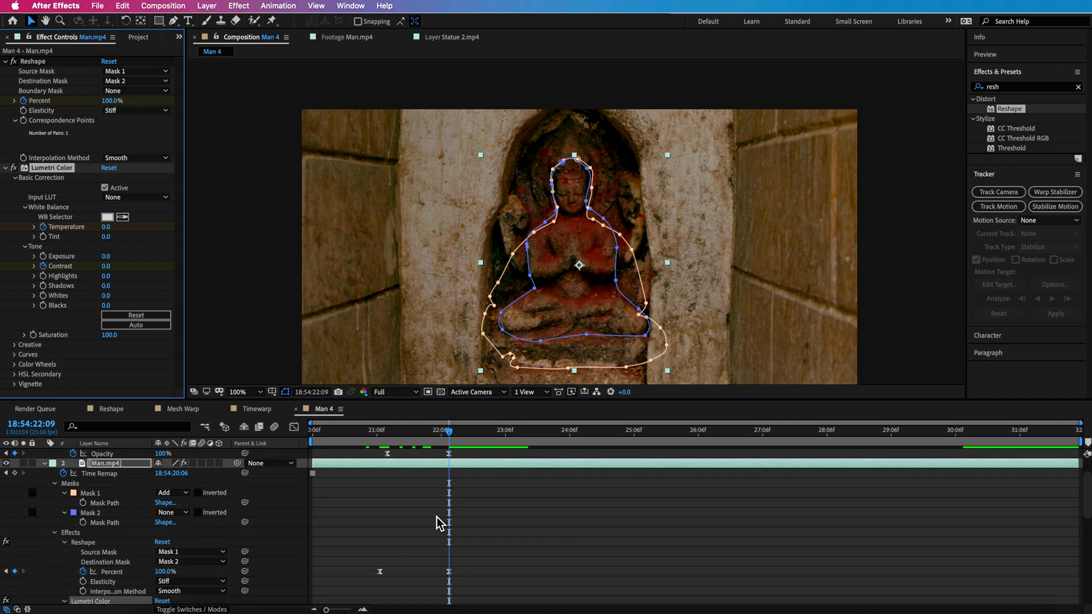
scroll(436, 517, "down", 5)
scroll(458, 511, "down", 3)
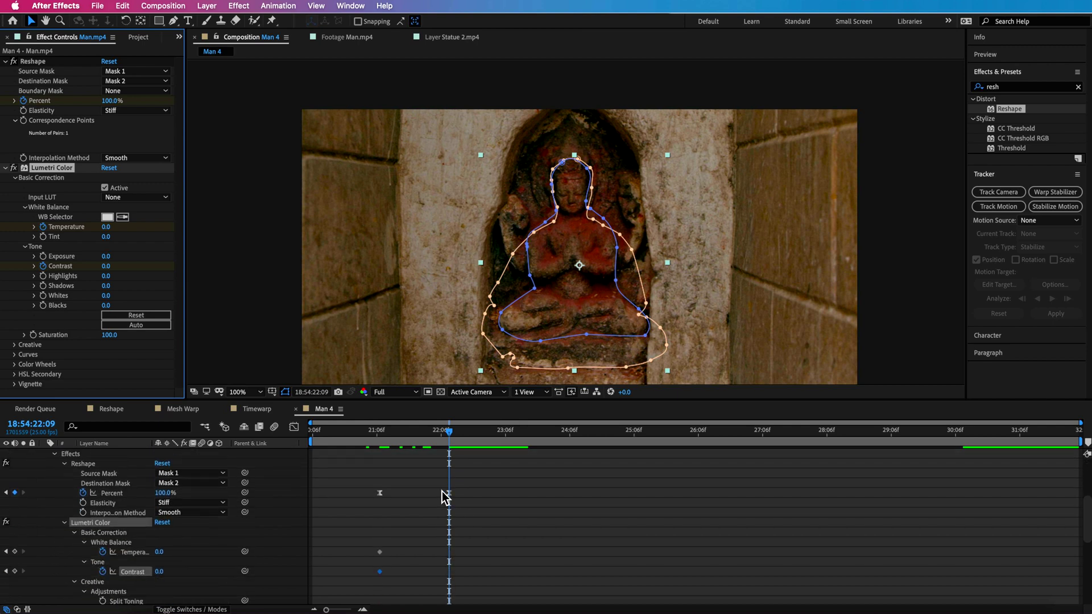
scroll(440, 512, "down", 7)
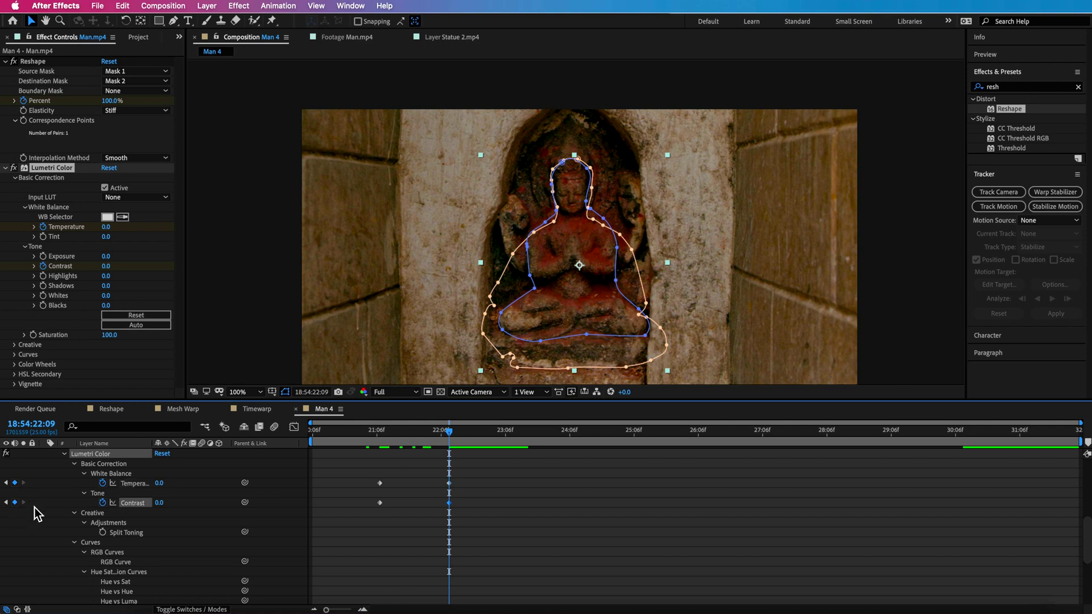
Set Man.mp4's ending Lumetri Temperature to 215 and Contrast to -149, and check the blend at 18:54:21:19.
key("super+v")
left_click_drag(165, 493, 96, 502)
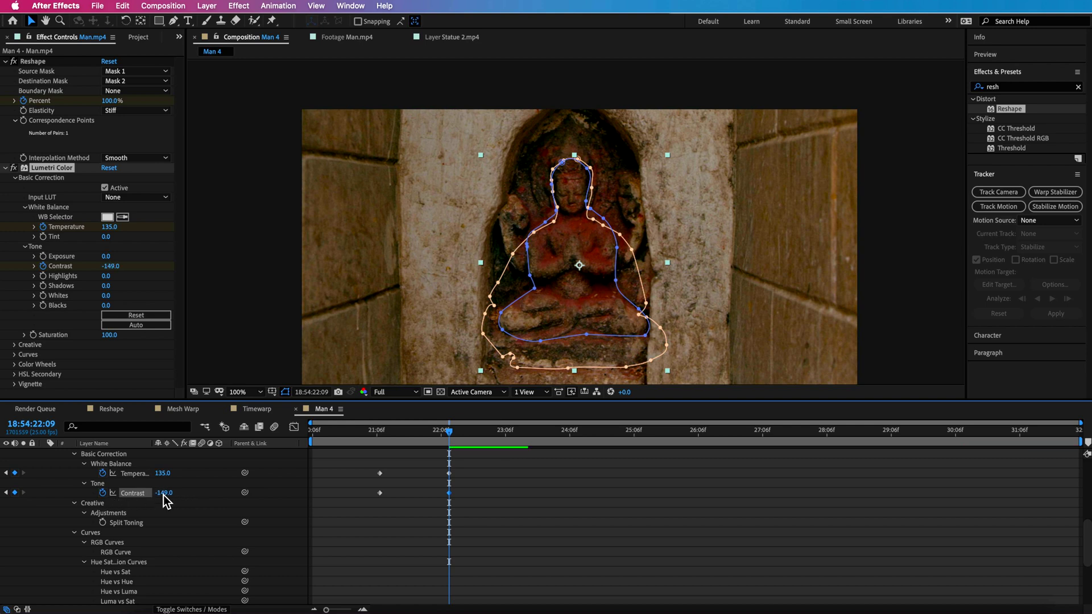
mouse_move(426, 432)
left_mouse_down()
mouse_move(380, 437)
mouse_move(411, 440)
left_mouse_up()
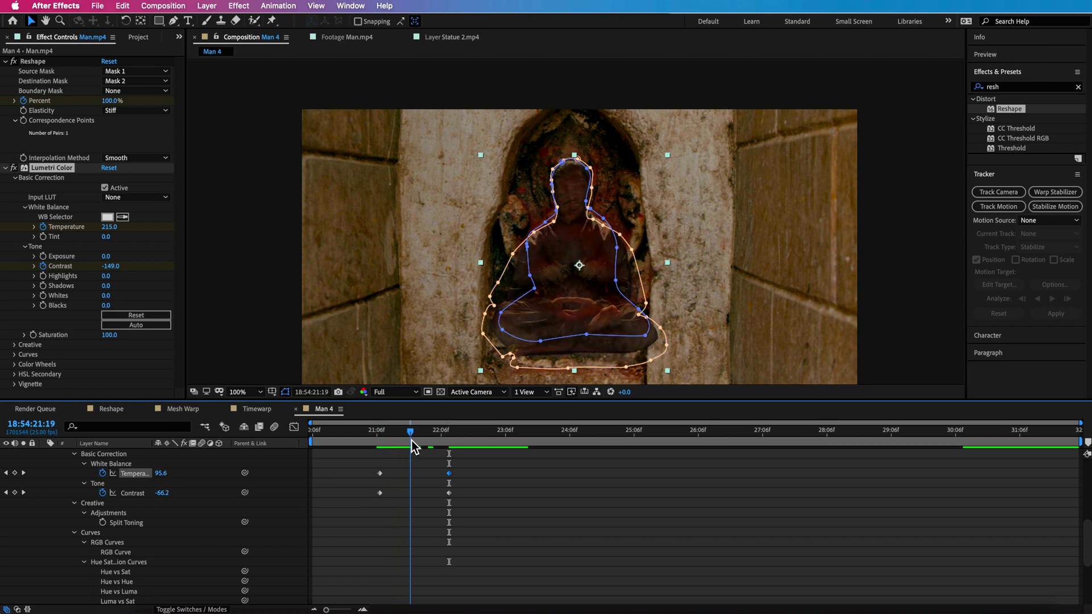
Move Man.mp4's ending Temperature and Contrast keyframes earlier to about 18:54:21:24 and scrub through the blend.
left_click_drag(451, 496, 427, 499)
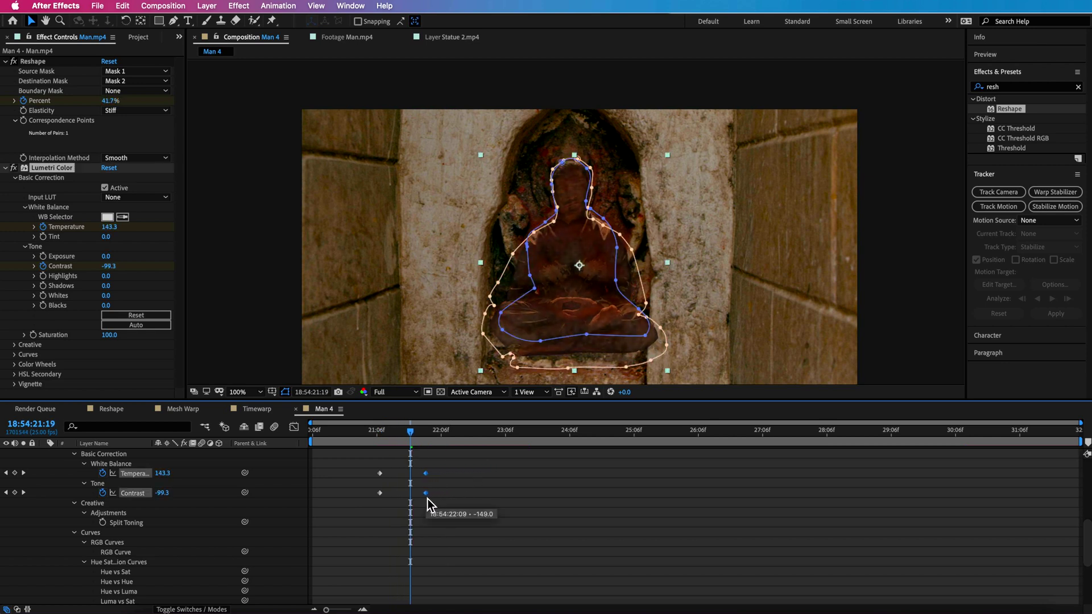
left_click(408, 485)
left_click_drag(411, 431, 459, 437)
key("j")
Move Man.mp4's opacity fade earlier, starting at about 18:54:21:10 and ending at about 18:54:22:02.
key("u")
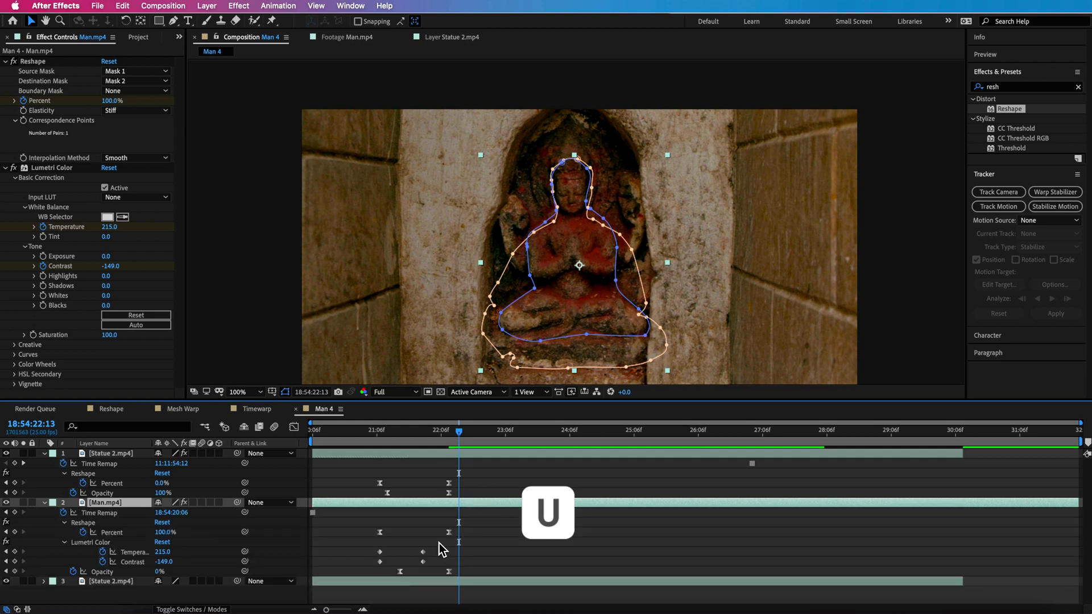
left_click_drag(455, 574, 387, 575)
mouse_move(382, 436)
left_mouse_down()
mouse_move(409, 440)
mouse_move(371, 437)
left_mouse_up()
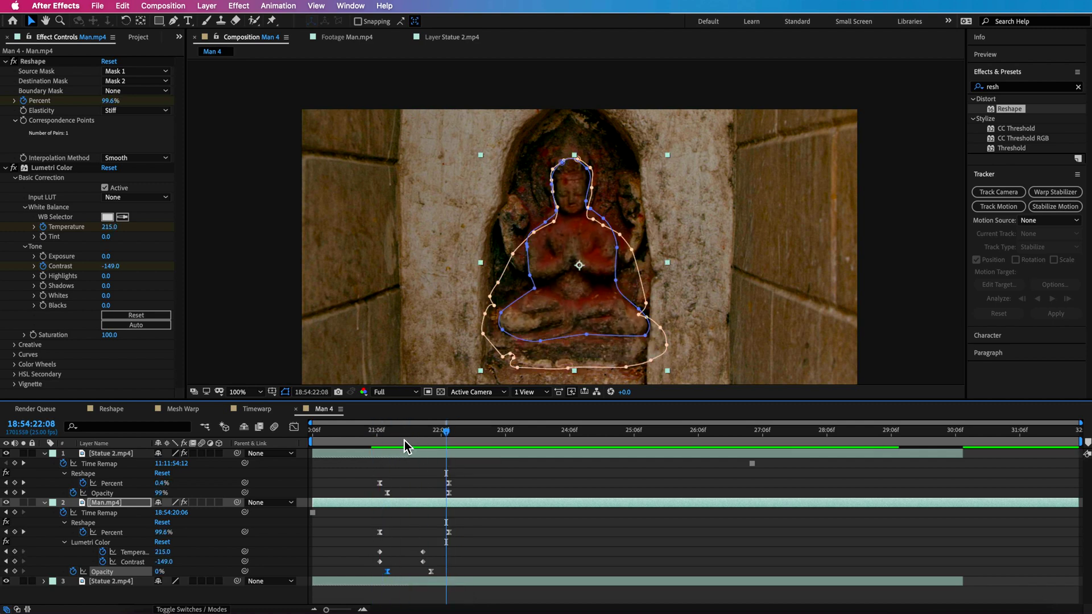
Shorten the morph by moving the ending Reshape, Lumetri and opacity keyframes on both layers earlier, and preview it.
left_click_drag(466, 473, 424, 575)
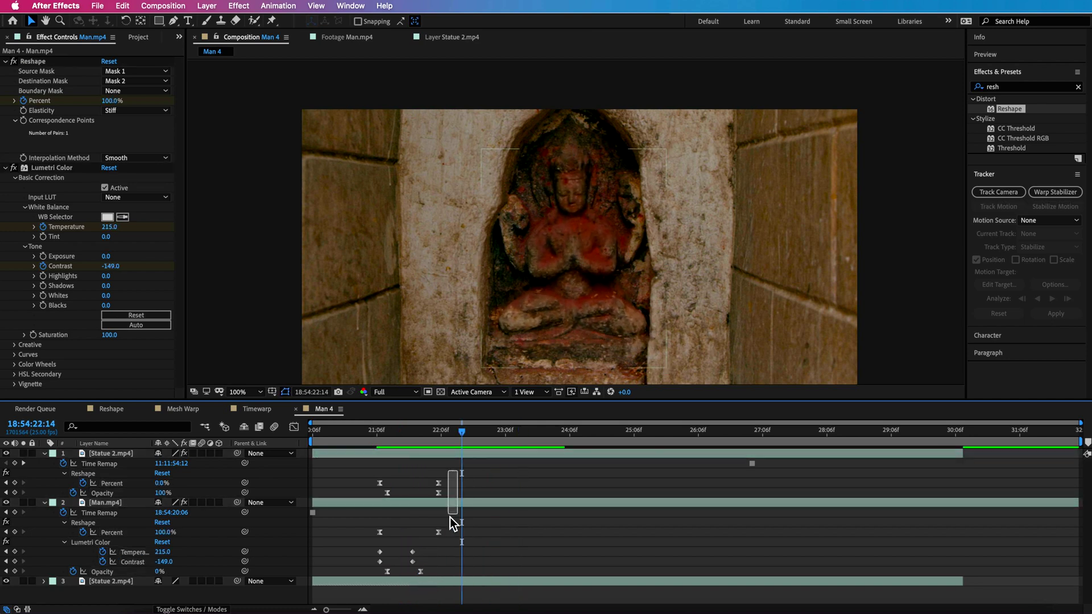
left_click_drag(443, 532, 425, 532)
key("space")
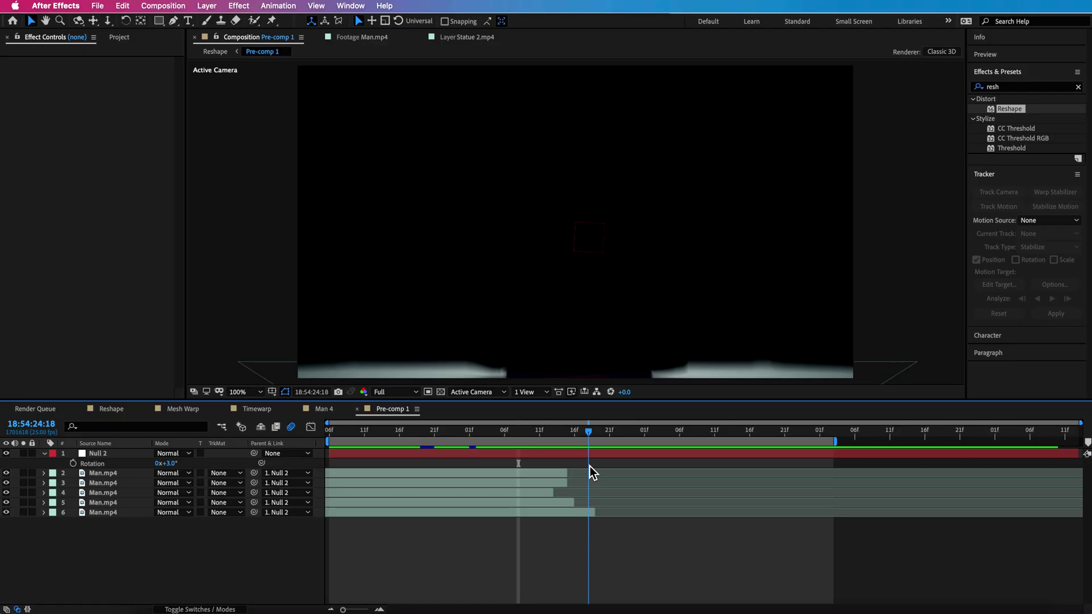
Examine how the Man.mp4 background pieces in Pre-comp 1 are animated, including the first piece's Anchor Point and Position keyframes.
left_click_drag(589, 472, 551, 497)
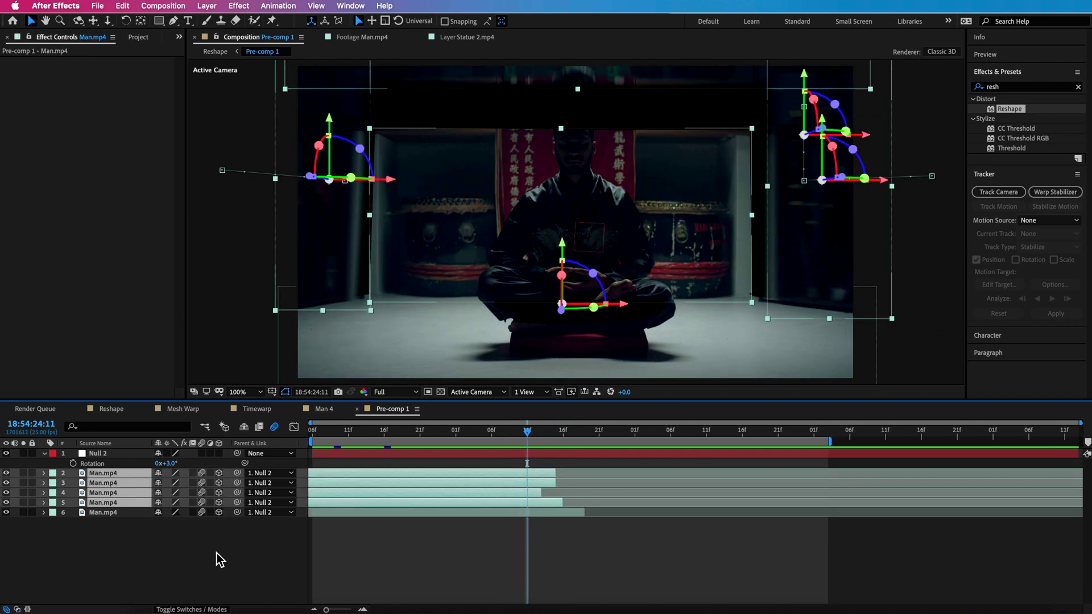
left_click(475, 561)
left_click(512, 472)
left_click_drag(529, 438, 485, 443)
key("u")
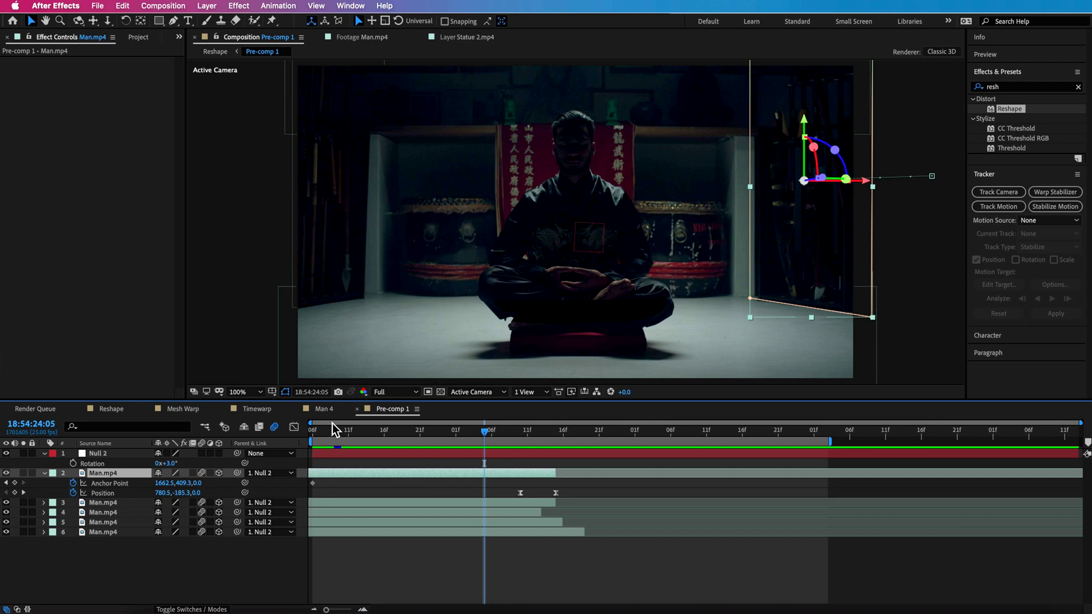
Examine the Reshape composition's layer parenting and Null 1's Scale and Rotation keyframes while scrubbing the camera move.
left_click(128, 409)
left_click_drag(510, 431, 612, 490)
left_click(101, 454)
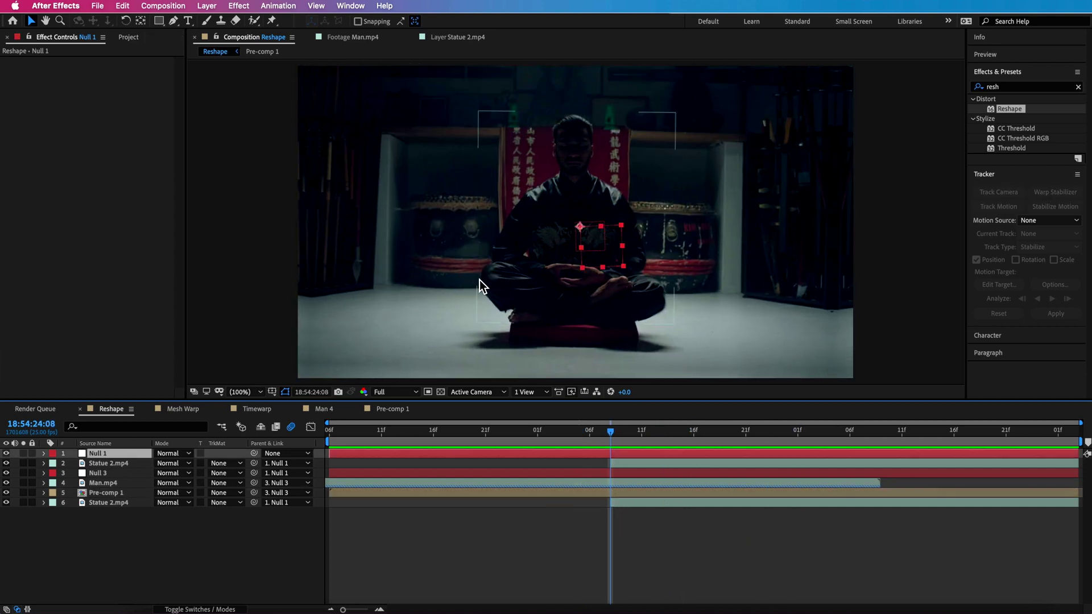
left_click(106, 466)
left_click(107, 504, "shift")
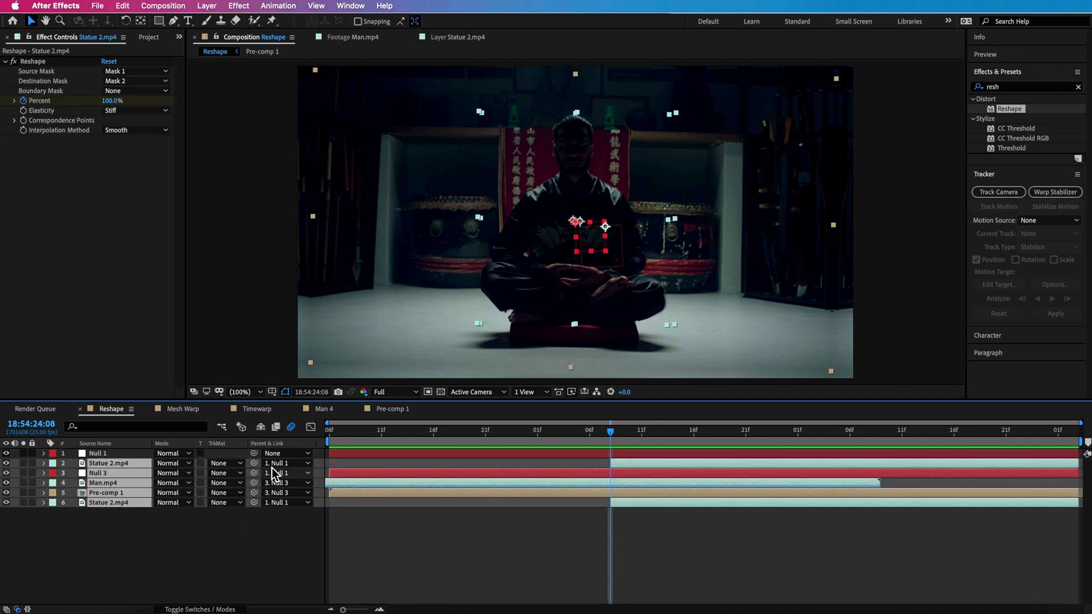
left_click(611, 453)
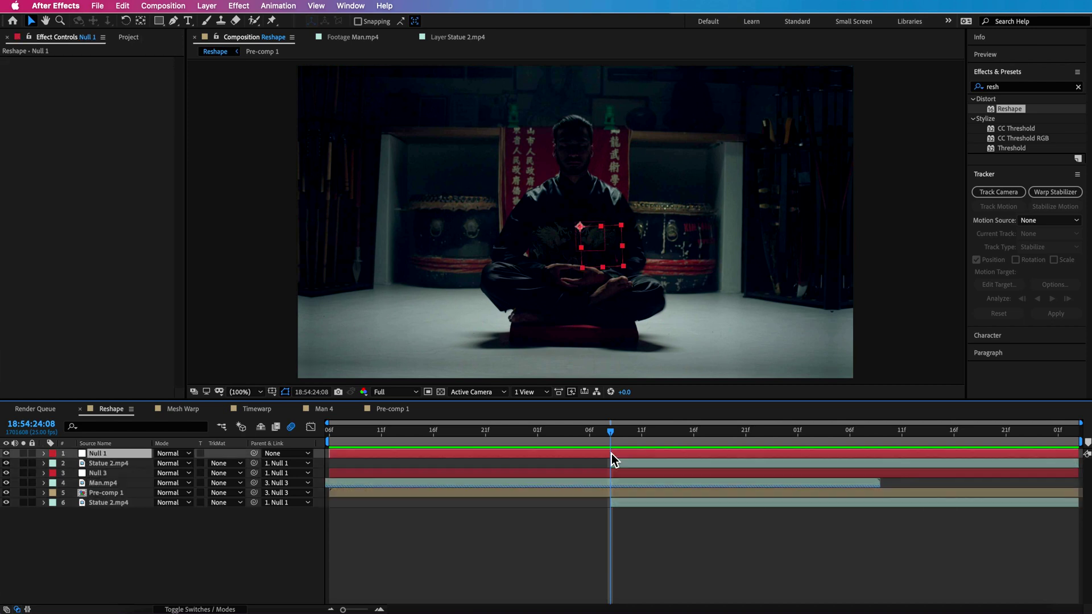
key("u")
left_click_drag(619, 436, 564, 577)
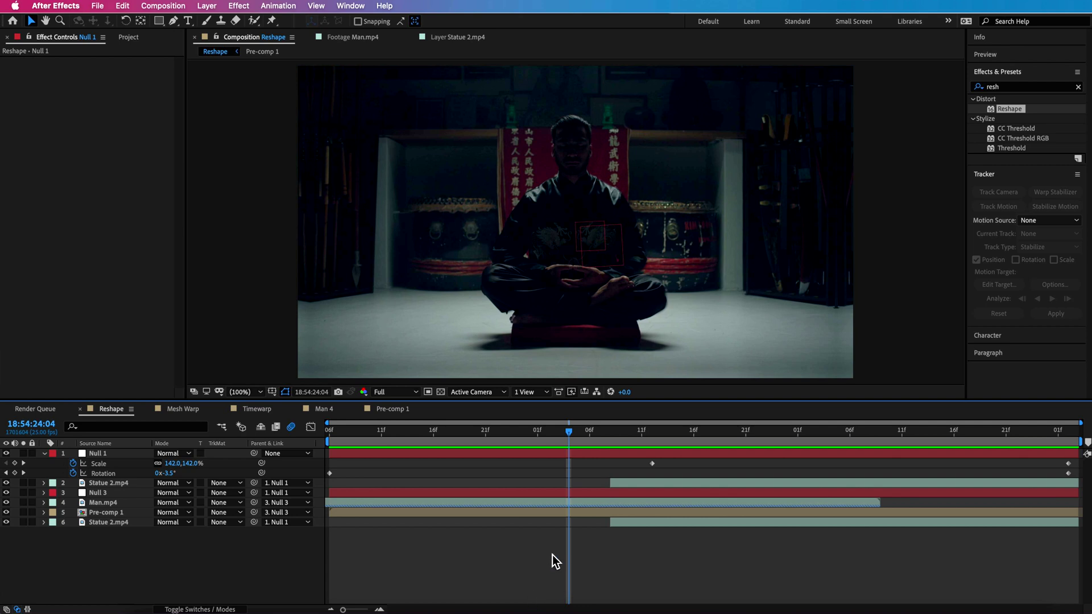
left_click_drag(588, 431, 565, 452)
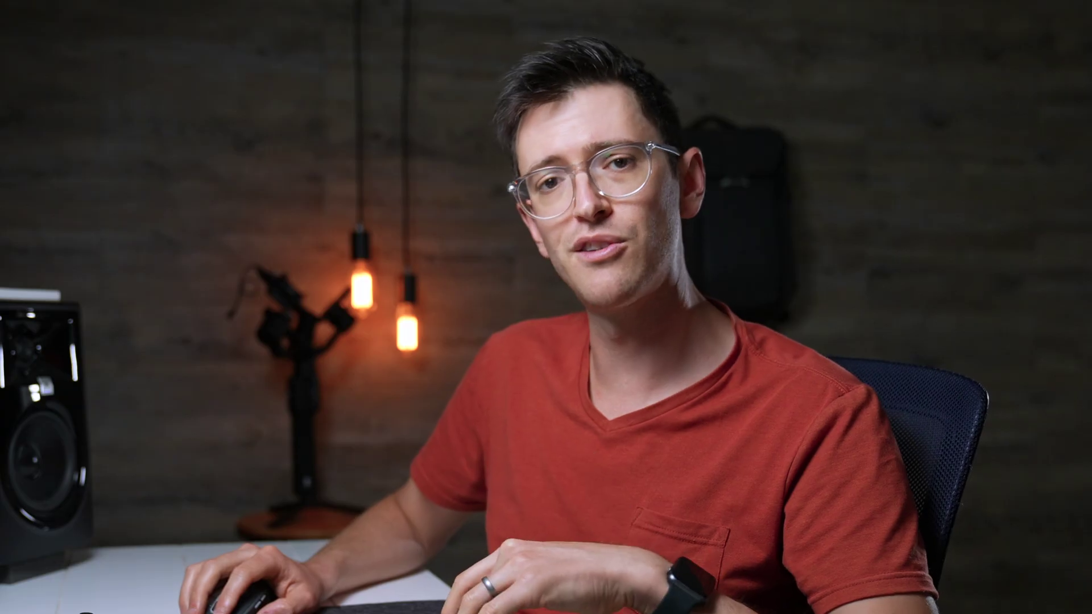
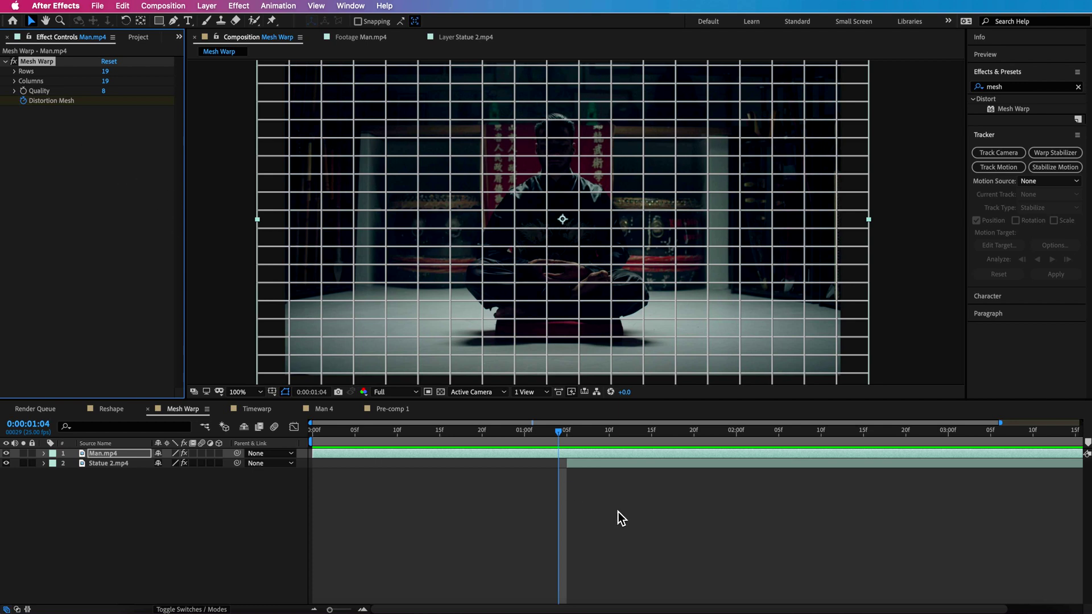
At 0:00:01:18 in the Mesh Warp composition, pull two of Man.mp4's grid points inward beside the statue's shoulder.
key("u")
left_click_drag(561, 438, 567, 438)
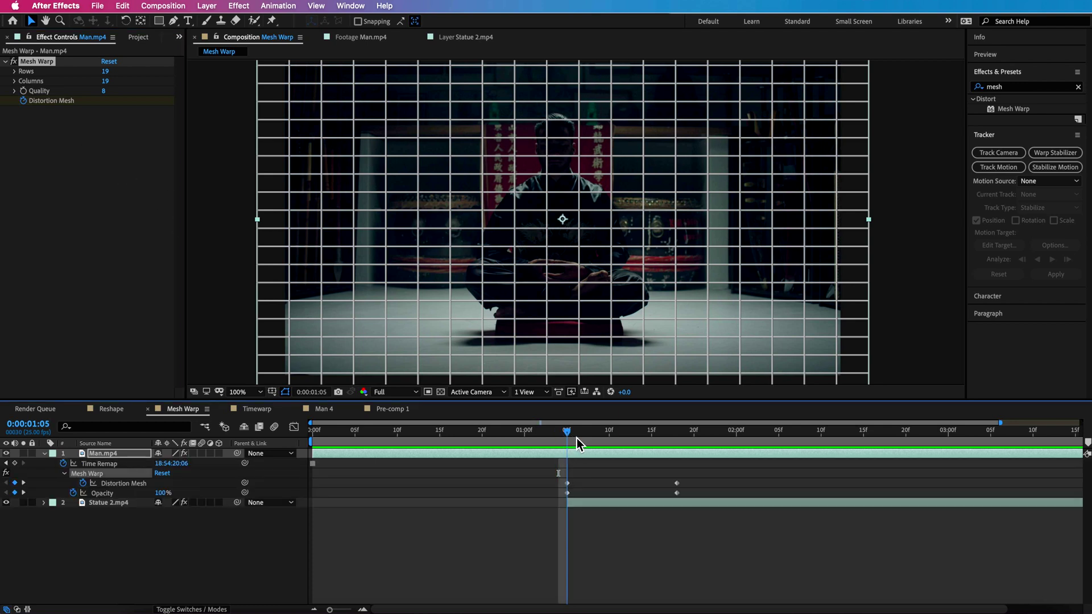
left_click_drag(569, 433, 681, 455)
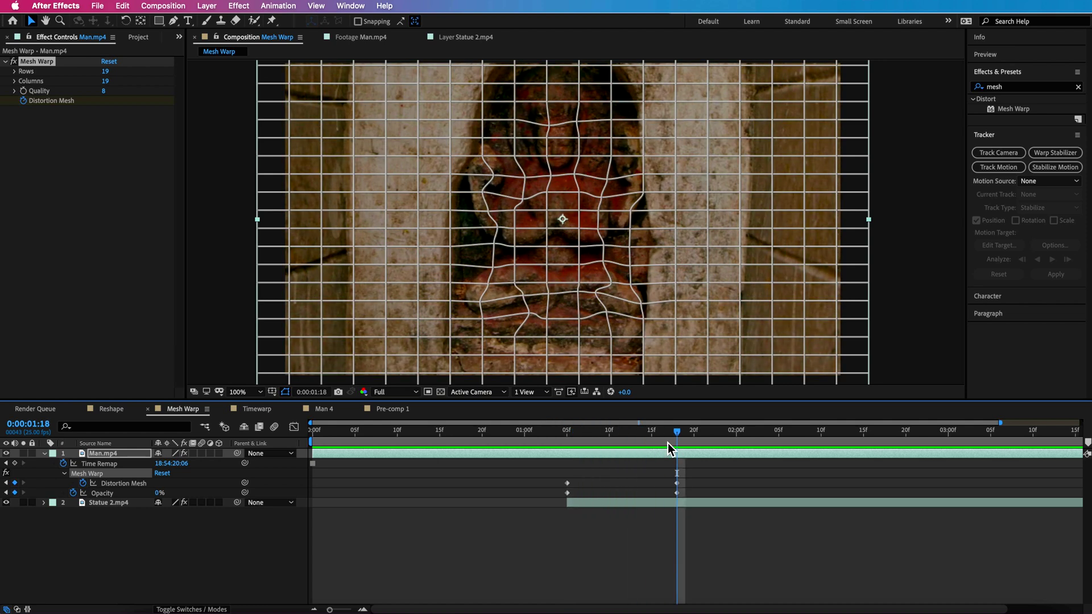
left_click(468, 148)
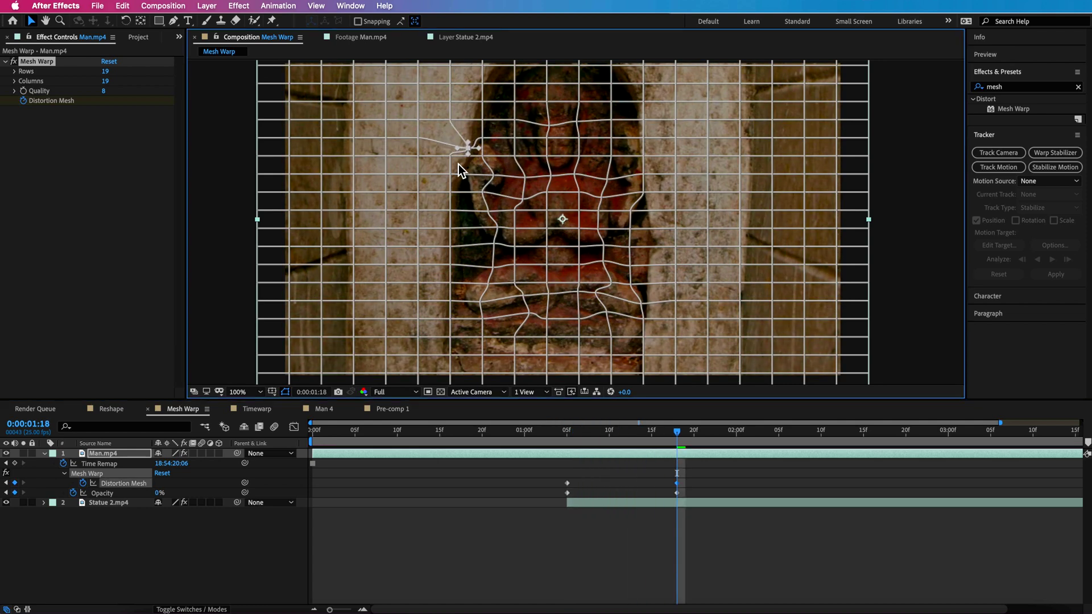
mouse_move(467, 148)
left_mouse_down()
mouse_move(456, 159)
mouse_move(474, 166)
left_mouse_up()
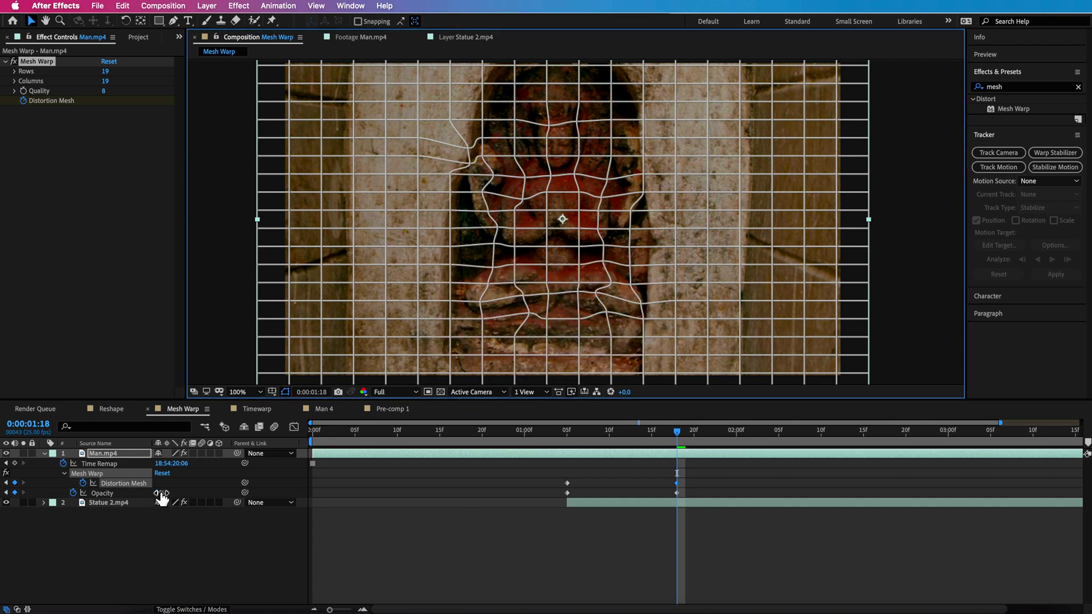
Set Man.mp4's opacity to 100% at 0:00:01:18 and reshape its Mesh Warp grid beside the man's head.
left_click(162, 493)
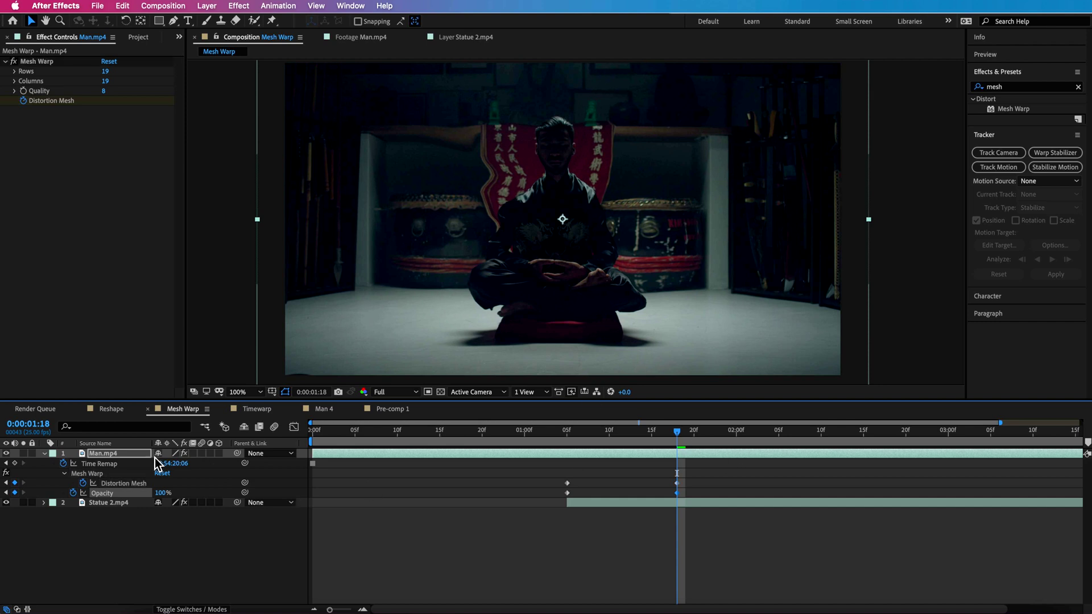
left_click(49, 60)
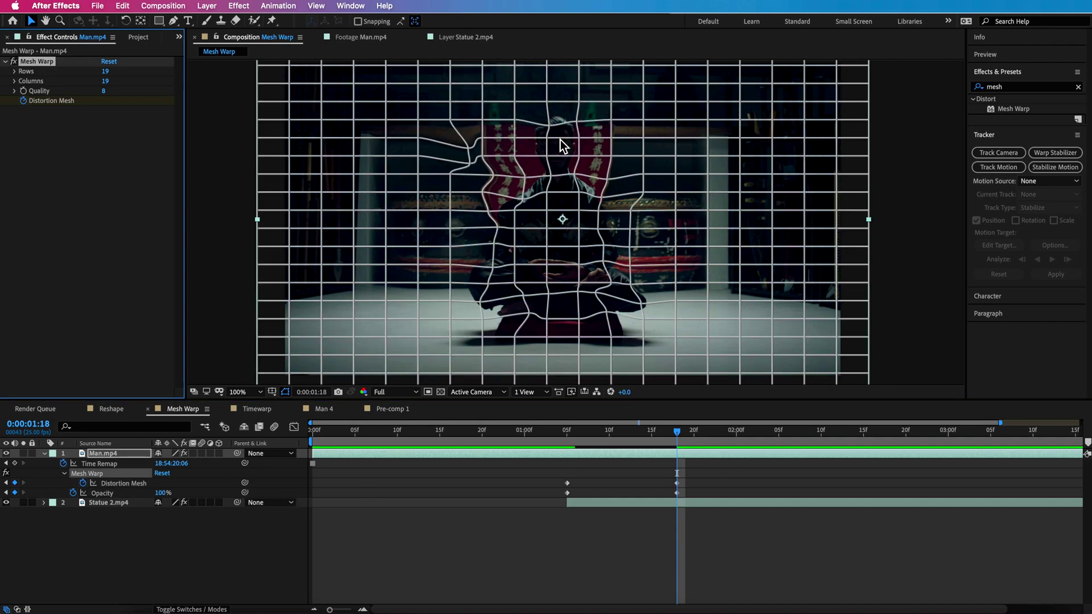
left_click_drag(592, 121, 541, 165)
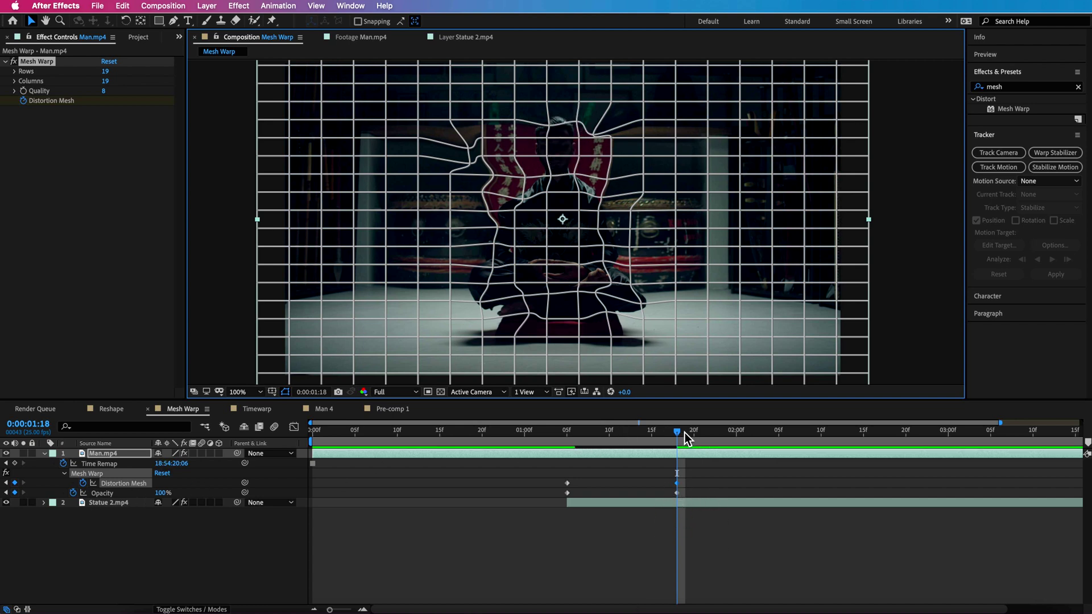
Scrub through the Mesh Warp composition around 0:00:01:15 and inspect the Man.mp4 and Statue 2.mp4 layers.
left_click_drag(688, 438, 695, 459)
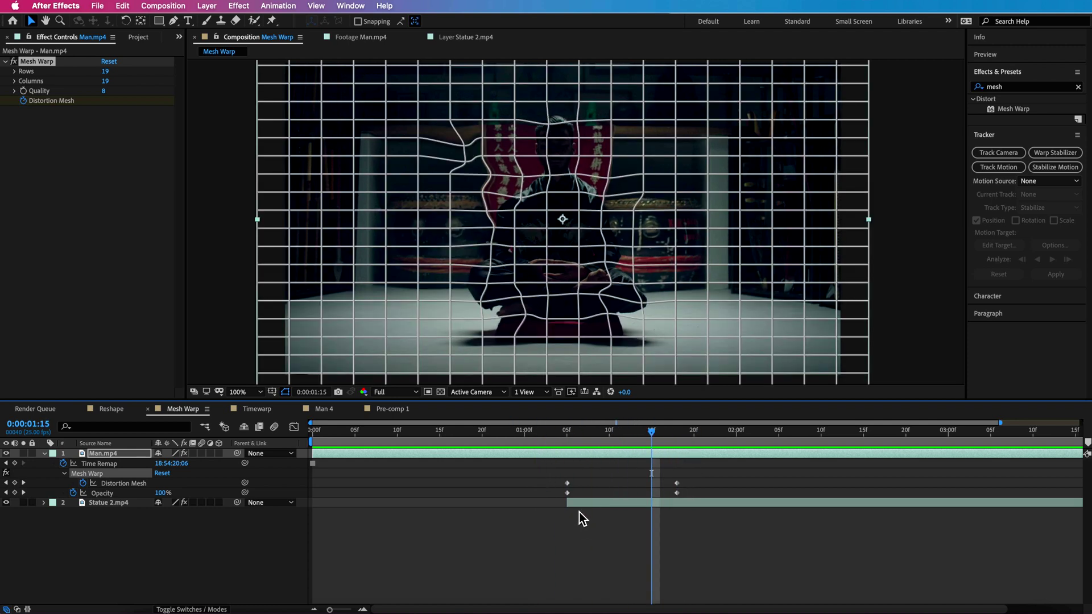
left_click(616, 454)
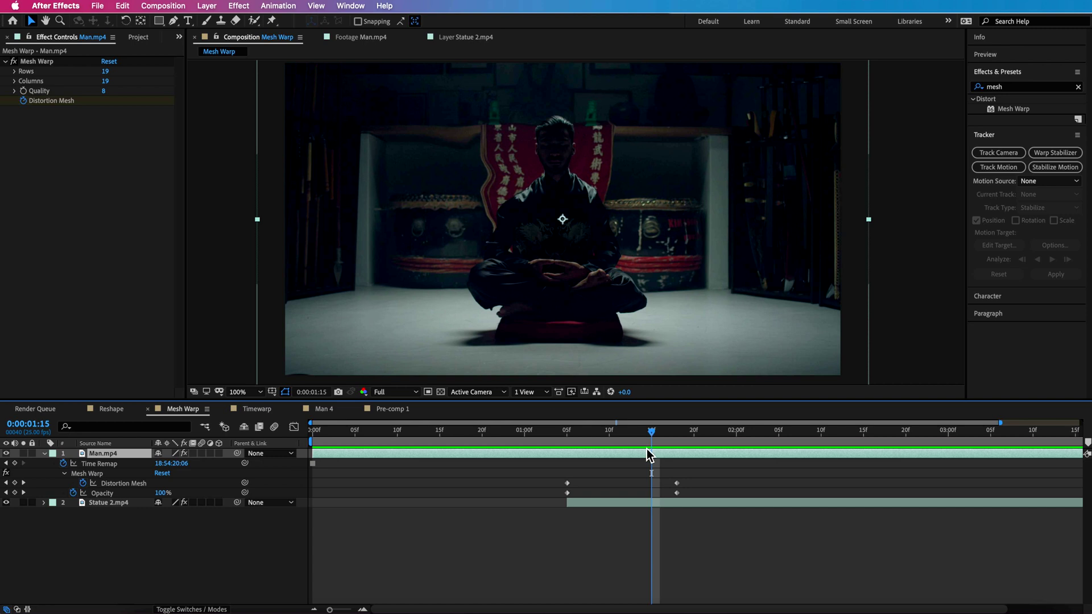
mouse_move(646, 458)
left_mouse_down()
mouse_move(668, 459)
mouse_move(582, 457)
mouse_move(626, 461)
left_mouse_up()
left_click(109, 504)
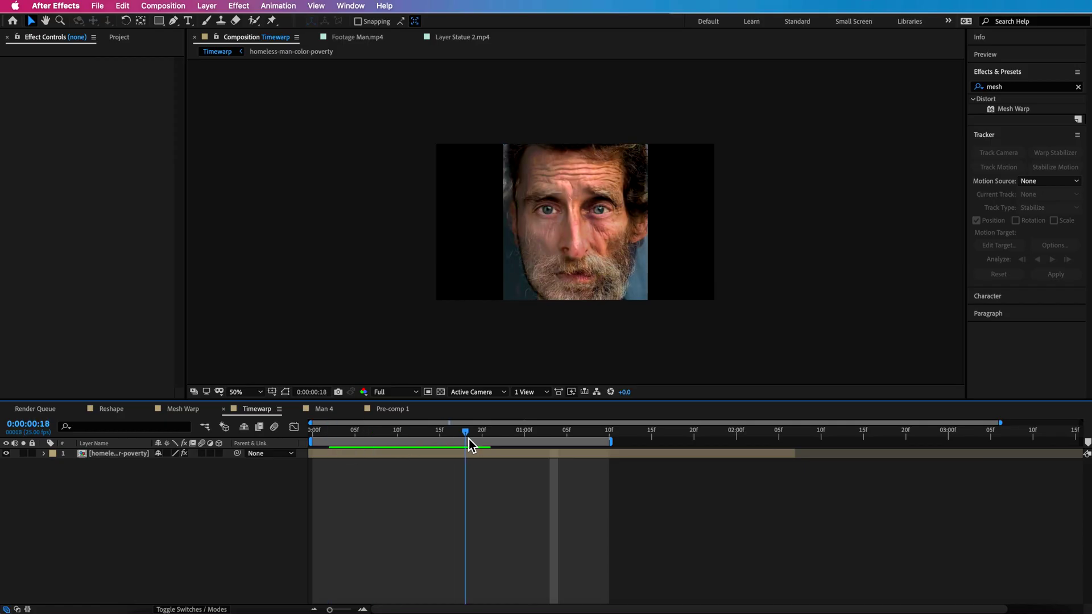
Examine the Timewarp face morph and how the two portrait layers are arranged in its nested homeless-man-color-poverty composition.
mouse_move(469, 438)
left_mouse_down()
mouse_move(334, 447)
mouse_move(466, 436)
mouse_move(457, 436)
left_mouse_up()
left_click(358, 453)
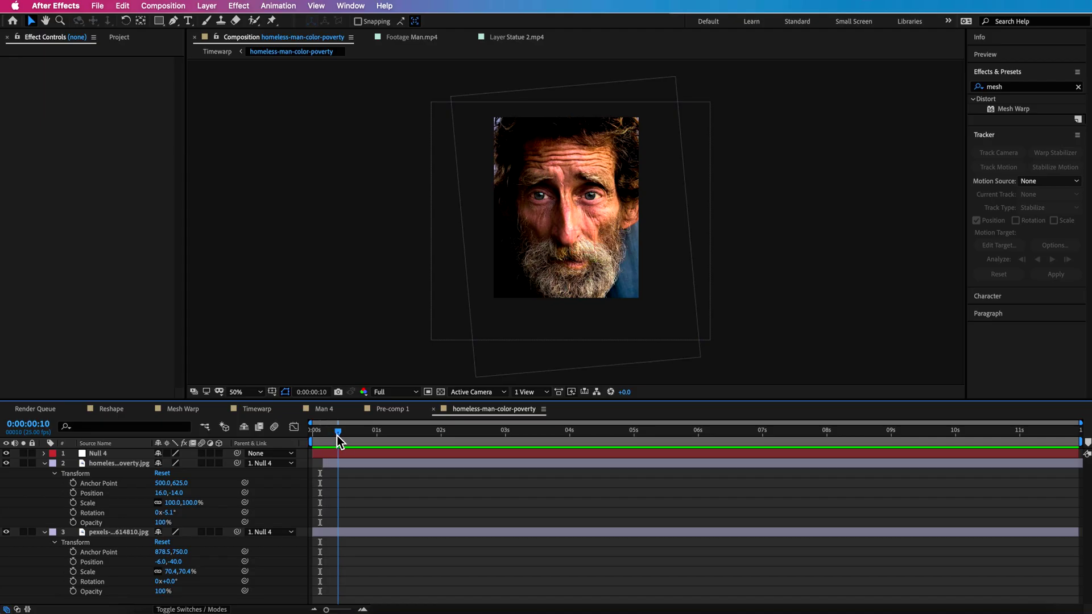
mouse_move(337, 434)
left_mouse_down()
mouse_move(307, 438)
mouse_move(328, 435)
mouse_move(318, 438)
left_mouse_up()
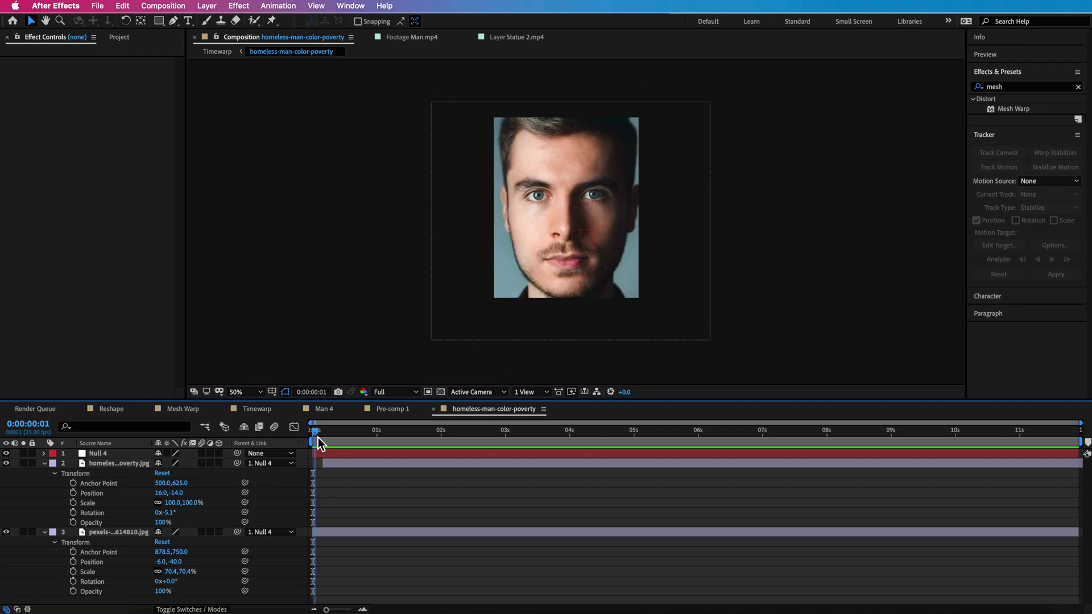
key("Tab")
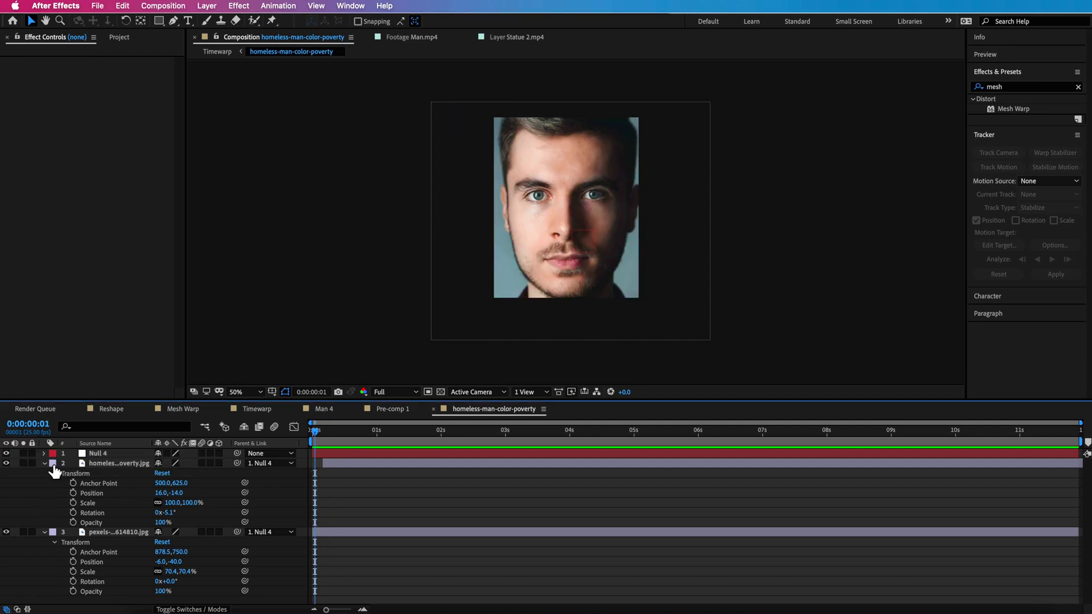
left_click(44, 463)
left_click(105, 463)
left_click(152, 473)
mouse_move(315, 433)
left_mouse_down()
mouse_move(377, 431)
mouse_move(313, 438)
left_mouse_up()
key("space")
Examine the Timewarp effect's settings on the nested portrait layer while scrubbing the face morph in the Timewarp composition.
left_click(390, 409)
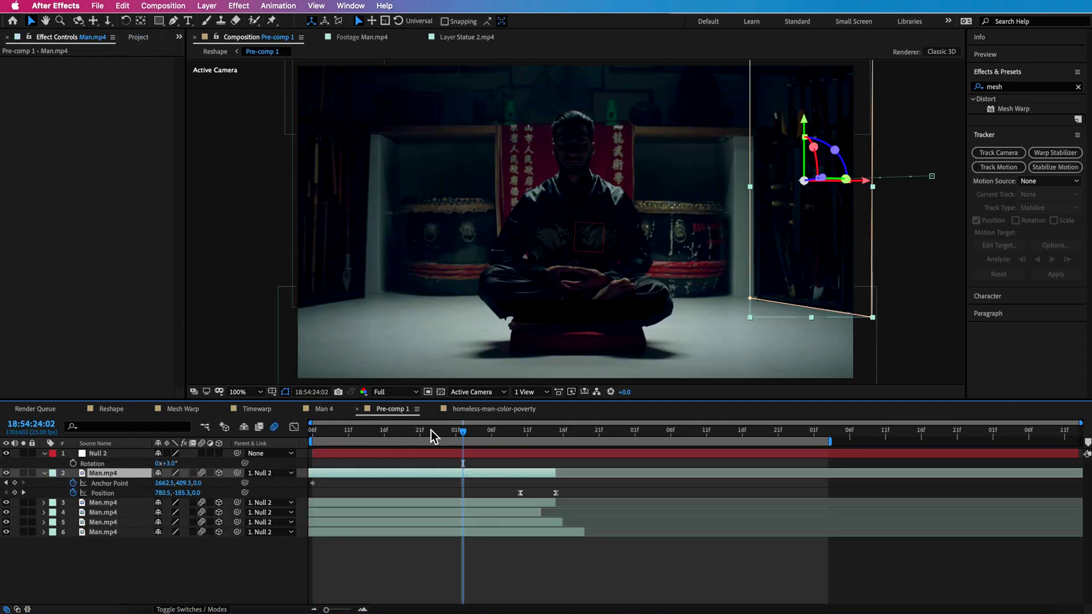
left_click(266, 409)
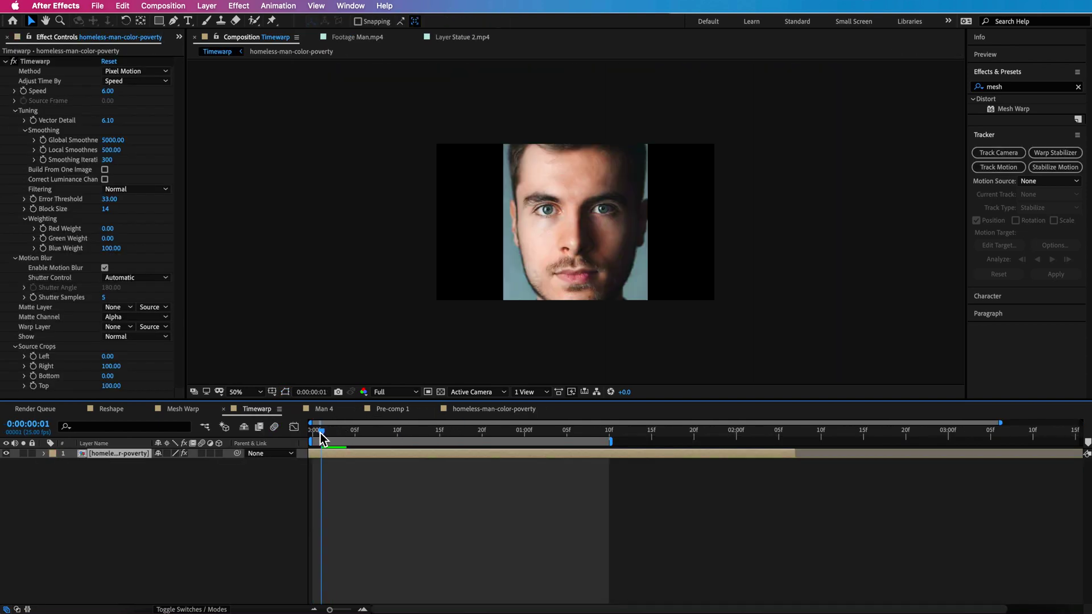
left_click_drag(331, 433, 415, 434)
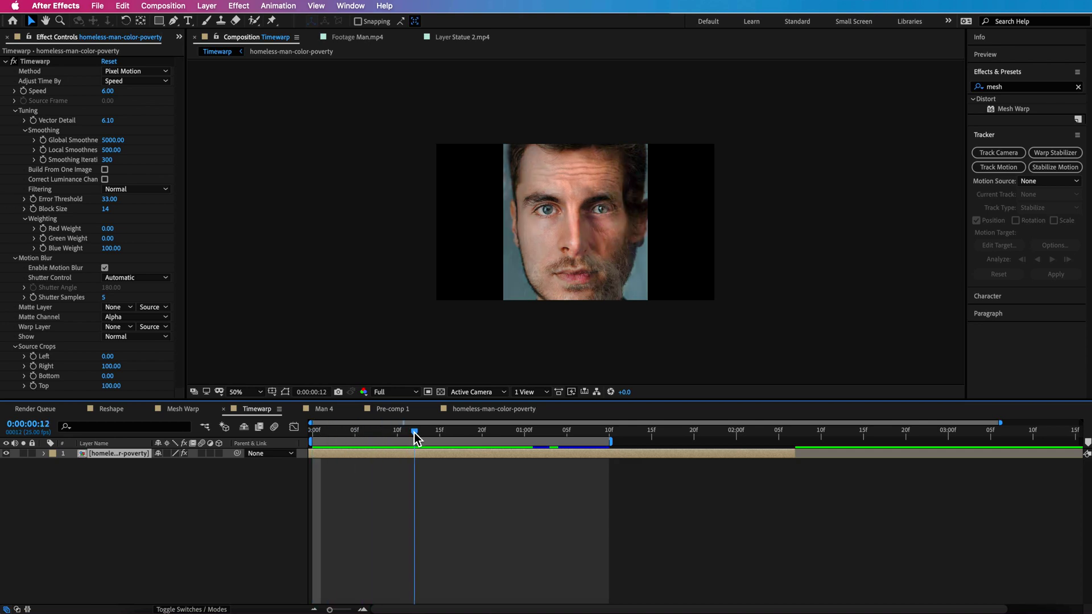
left_click(34, 64)
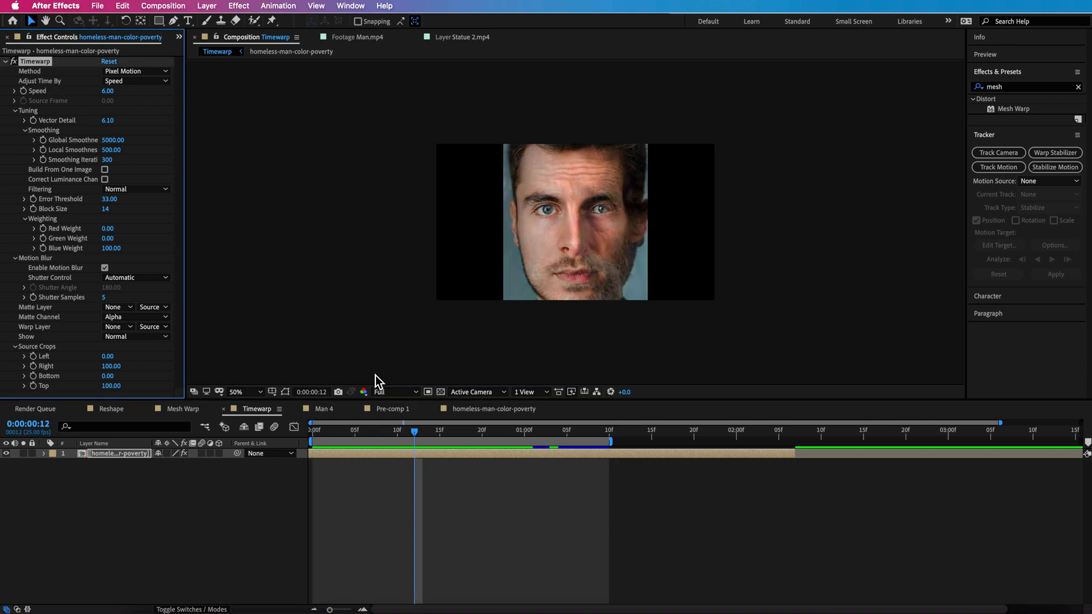
left_click_drag(419, 434, 421, 461)
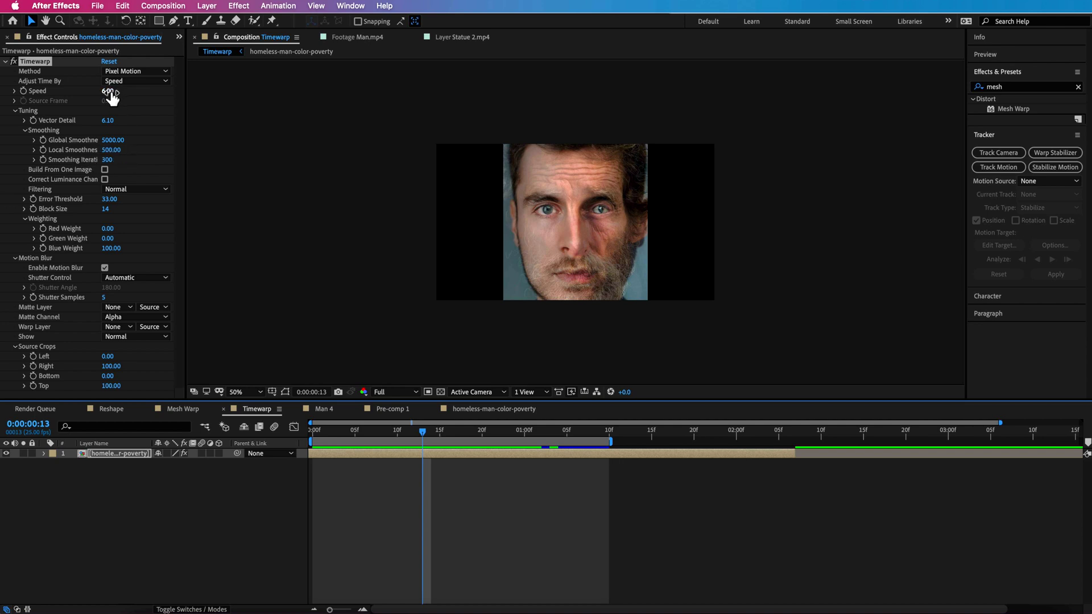
left_click_drag(329, 432, 349, 452)
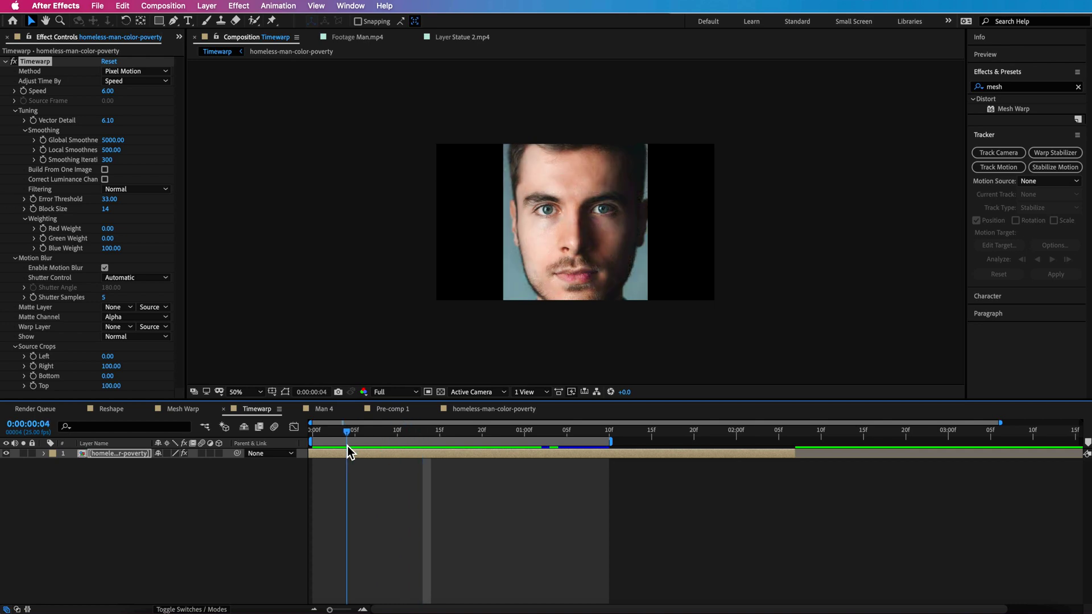
Check the portrait cut in the nested composition at 0:00:00:04 against the morph timing in the Timewarp composition.
double_click(349, 452)
left_click_drag(322, 438, 323, 441)
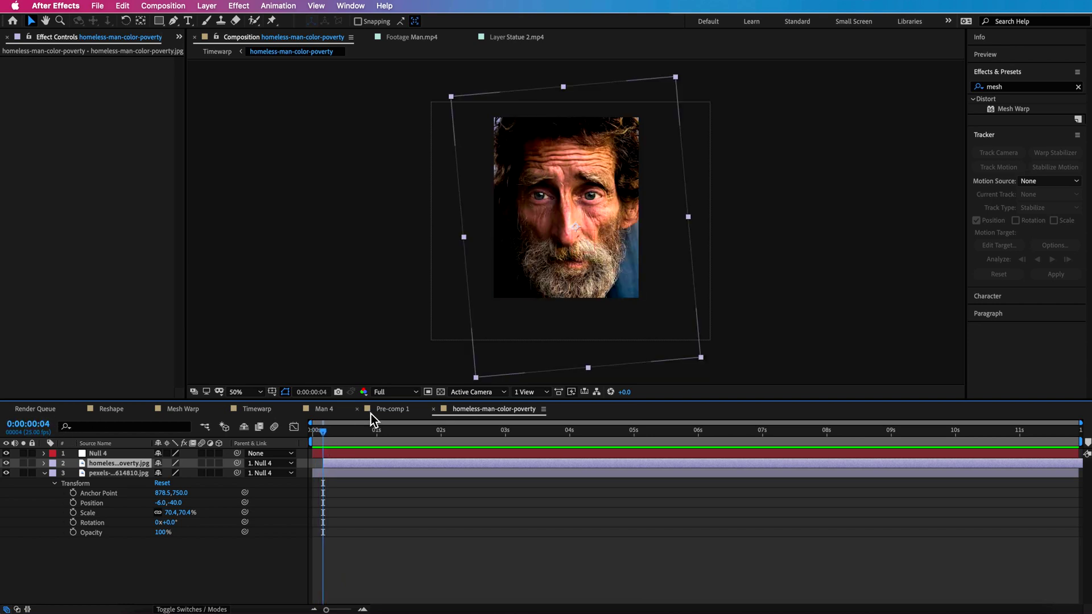
left_click(257, 409)
left_click_drag(329, 432, 423, 441)
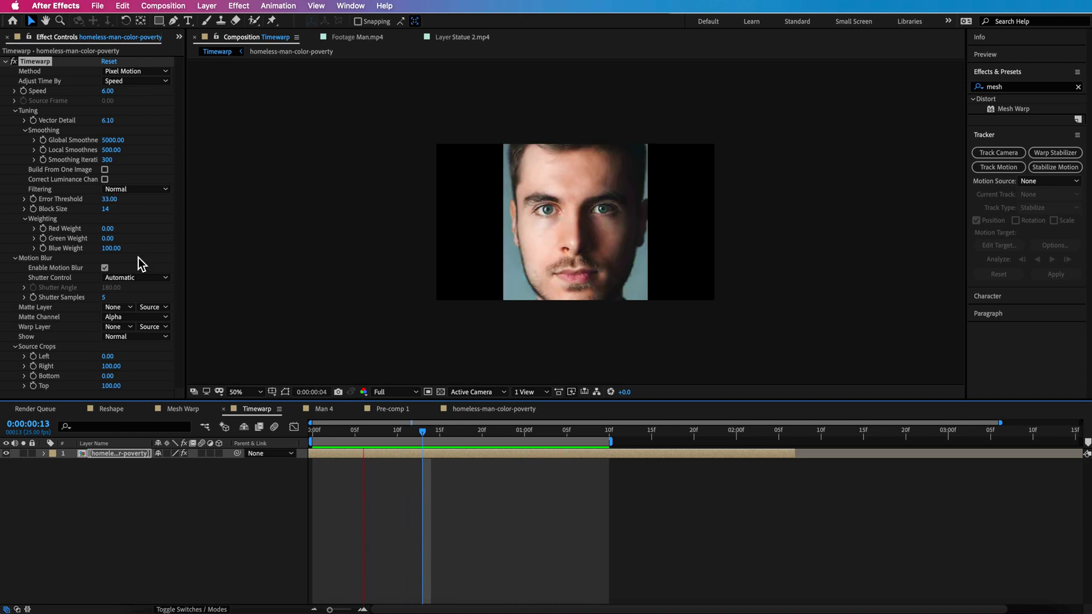
Set the Timewarp effect's Error Threshold to 15.80 and Block Size to 4.
left_click_drag(116, 204, 100, 201)
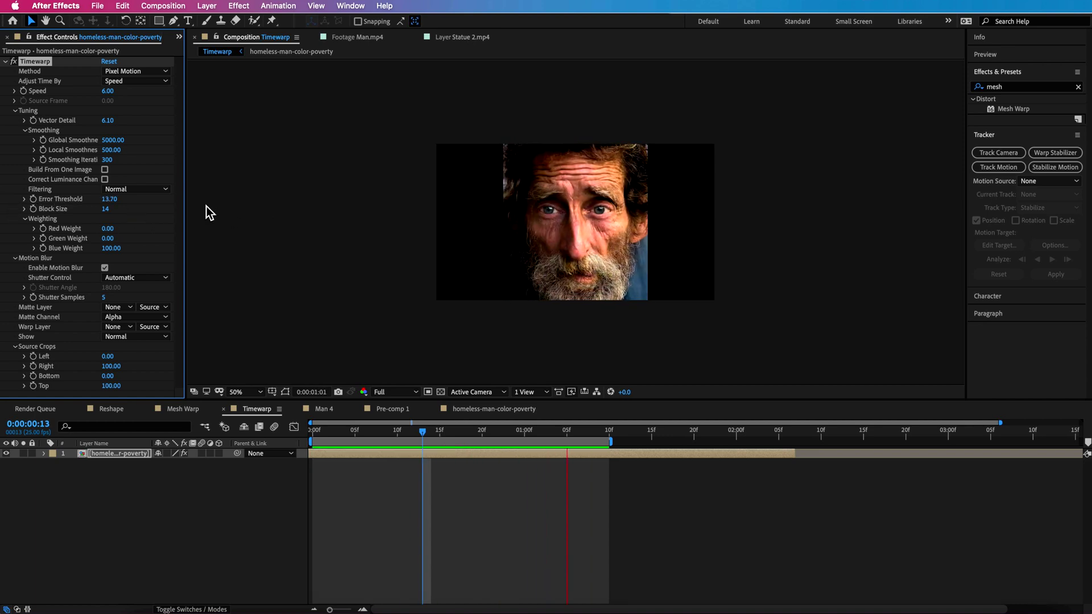
left_click_drag(135, 212, 73, 216)
left_click_drag(122, 201, 124, 204)
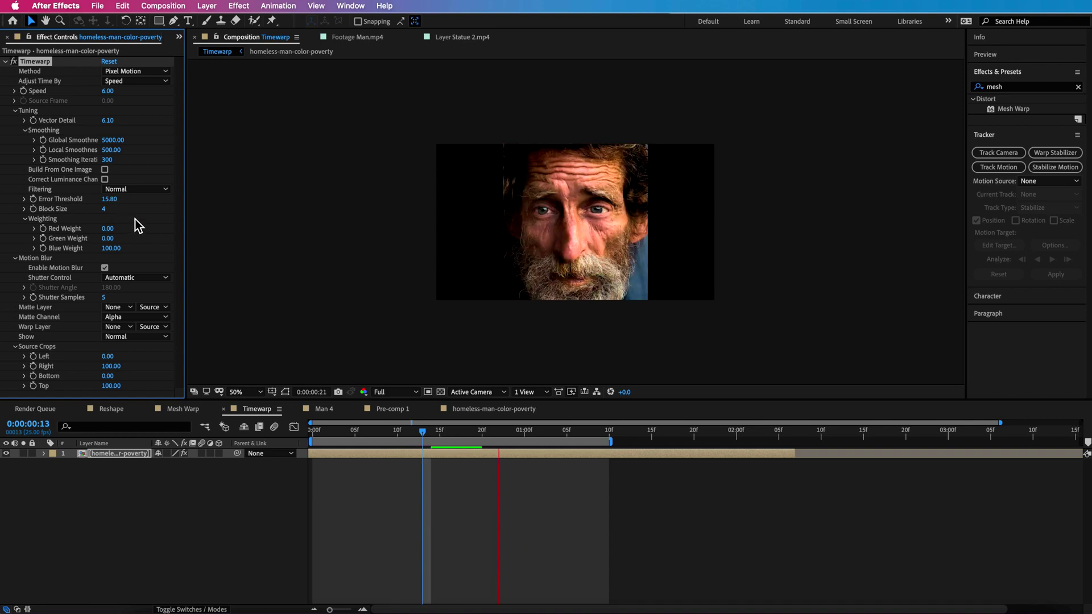
Try a Red Weight of 35 and a Green Weight of about 39 in Timewarp, and restore both to 0.
left_click_drag(108, 228, 129, 246)
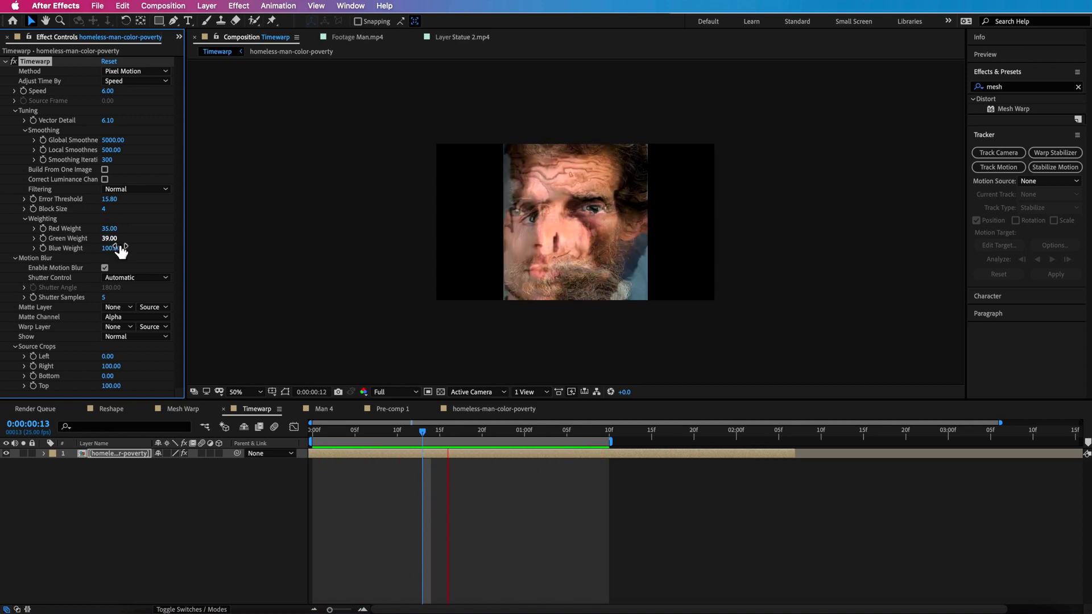
left_click_drag(134, 244, 110, 225)
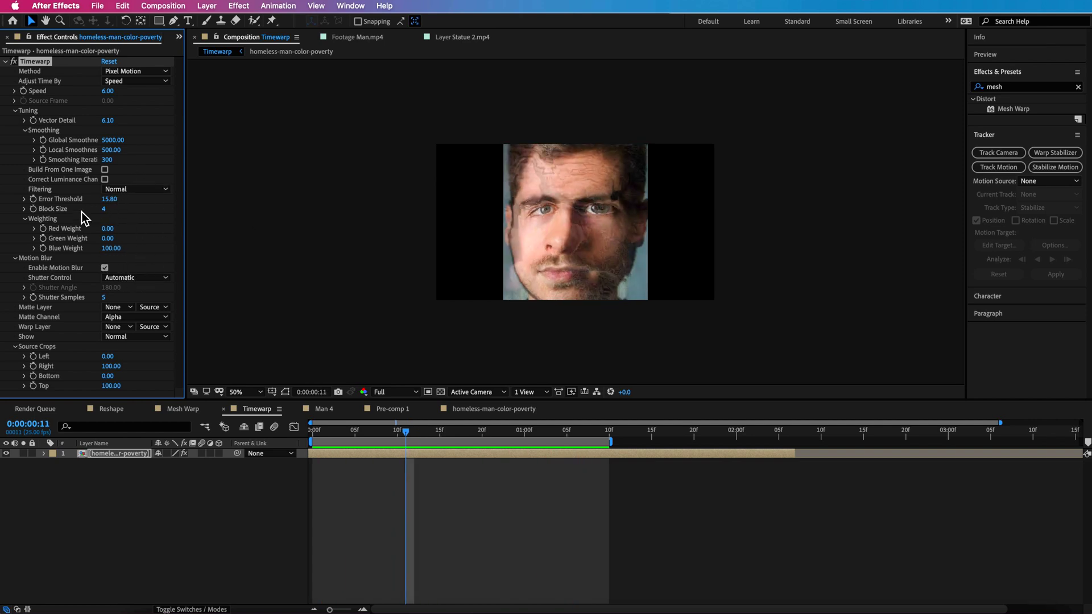
Preview the face morph from 0:00:00:05 with the adjusted Timewarp settings and scrub back to its beginning.
left_click_drag(405, 432, 354, 442)
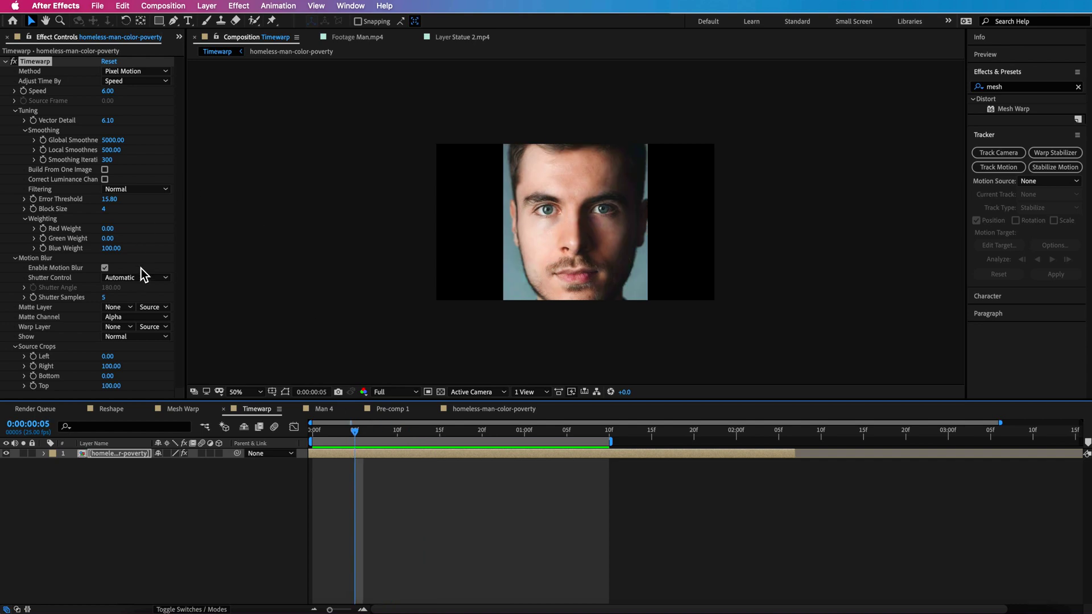
key("space")
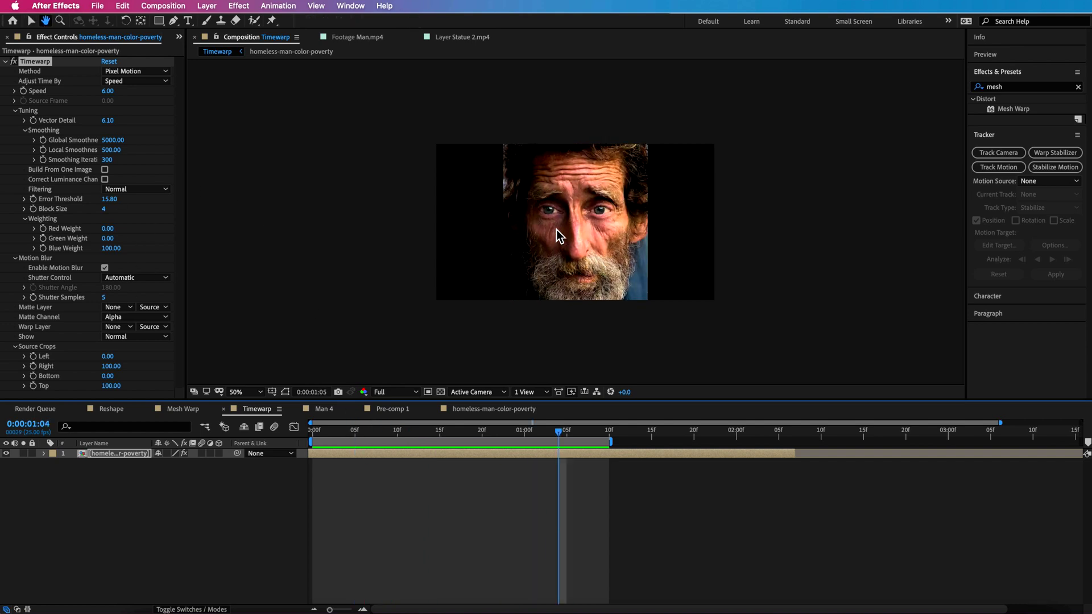
left_click_drag(492, 434, 337, 441)
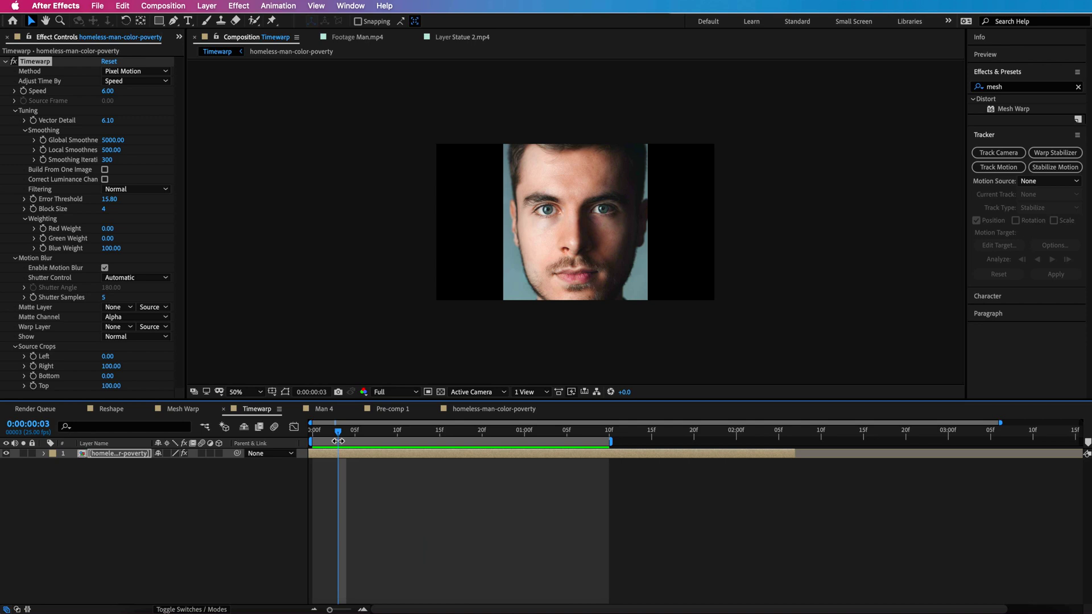